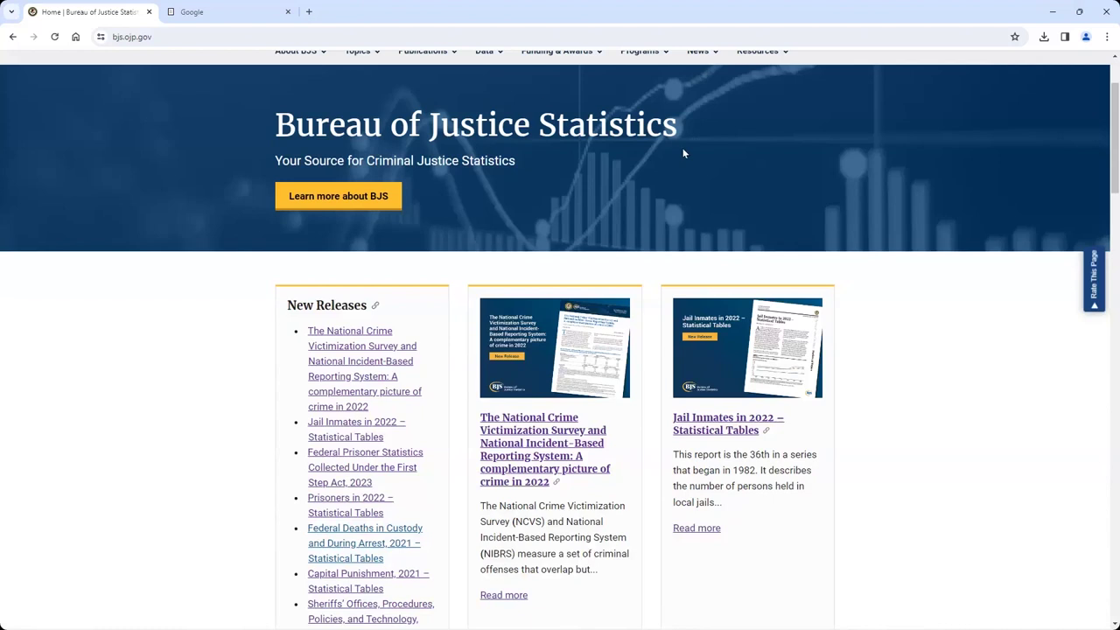
# Open the Survey of Prison Inmates Data Analysis Tool (SPI DAT) from the BJS site's Data Analysis Tools page
pyautogui.scroll(2, 506, 72)
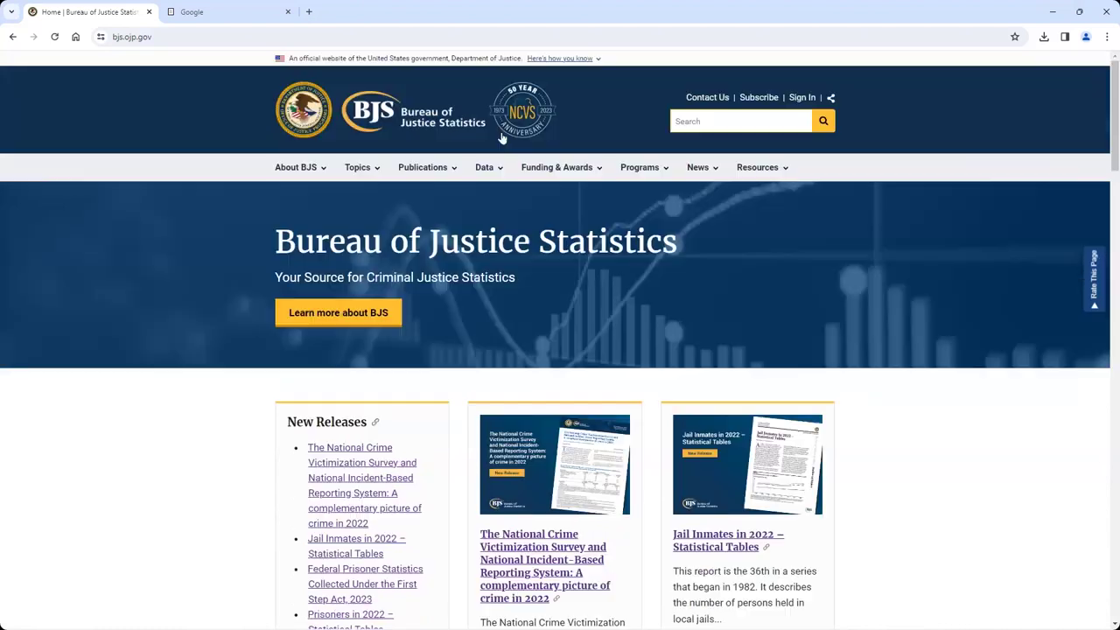
pyautogui.click(499, 169)
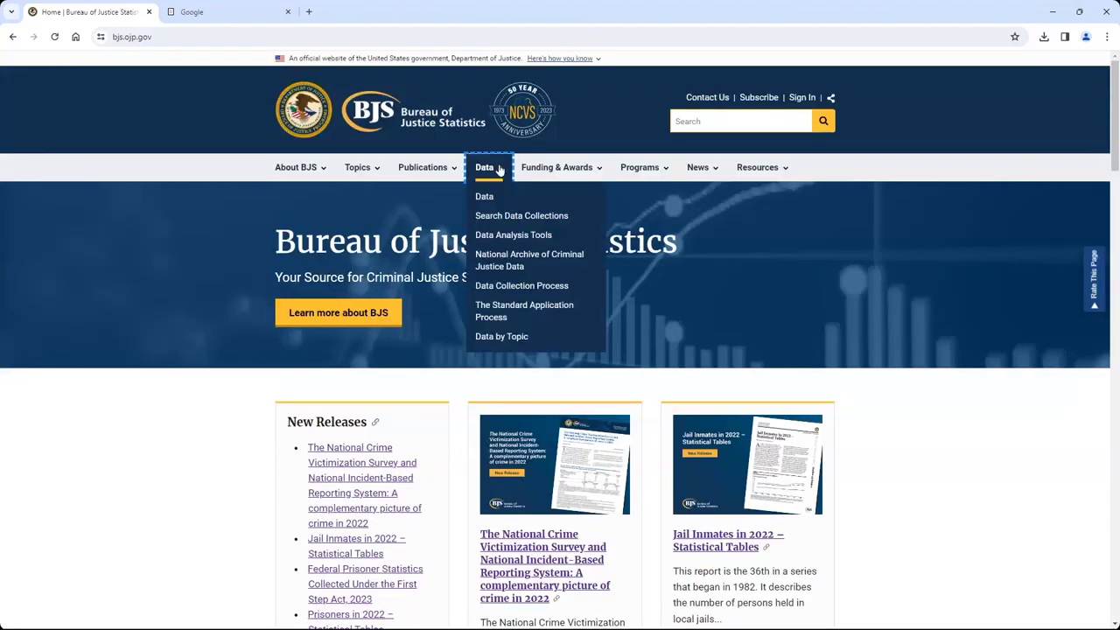
pyautogui.click(526, 237)
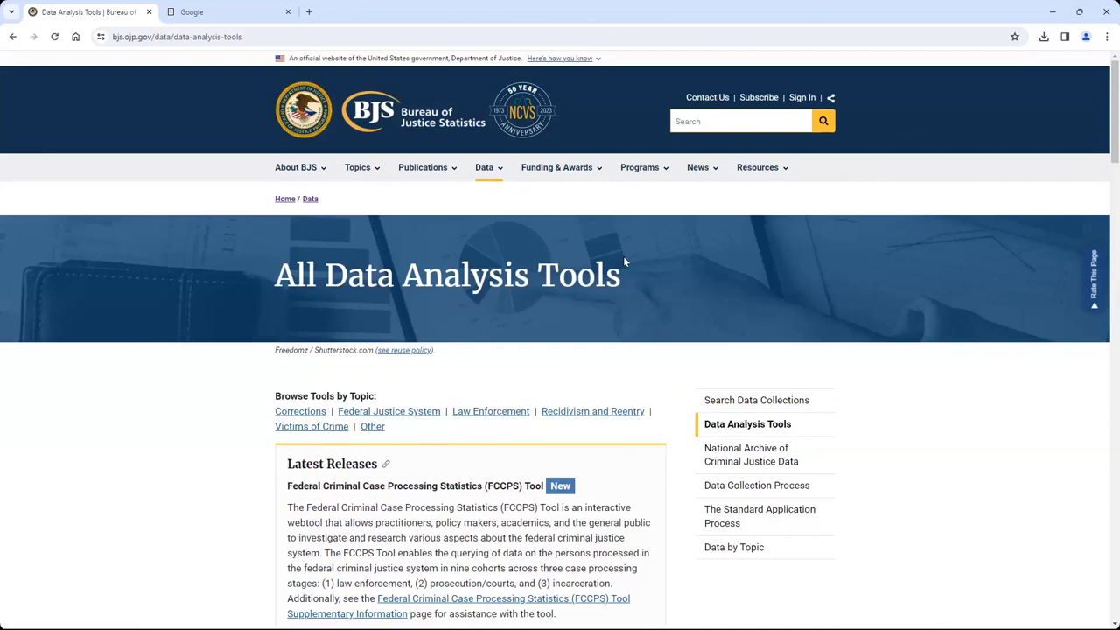
pyautogui.scroll(-2, 623, 256)
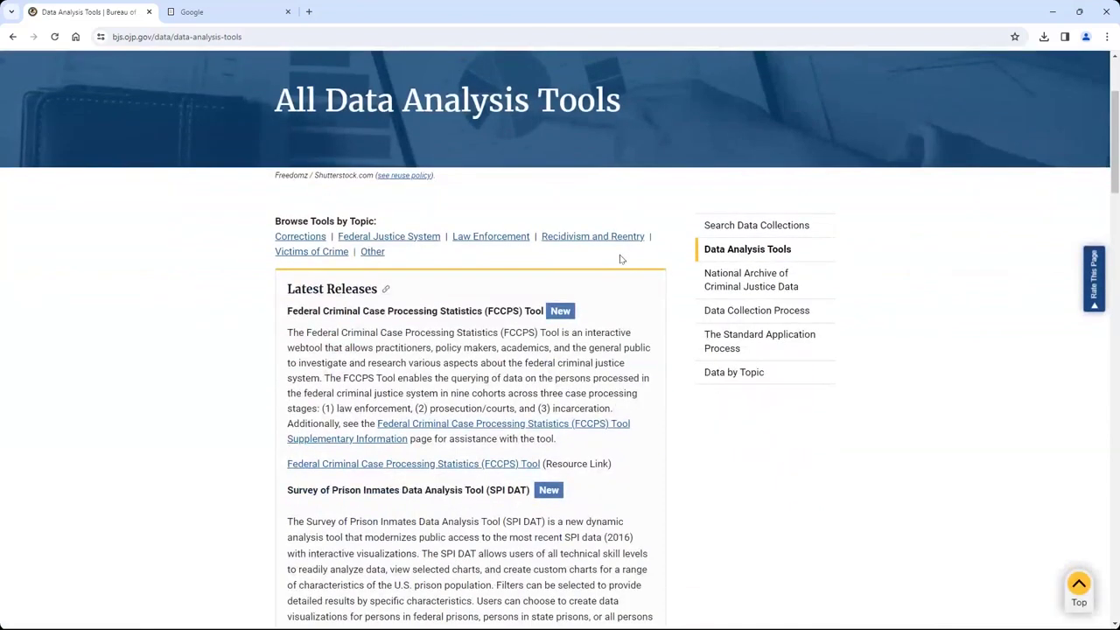
pyautogui.scroll(-3, 620, 259)
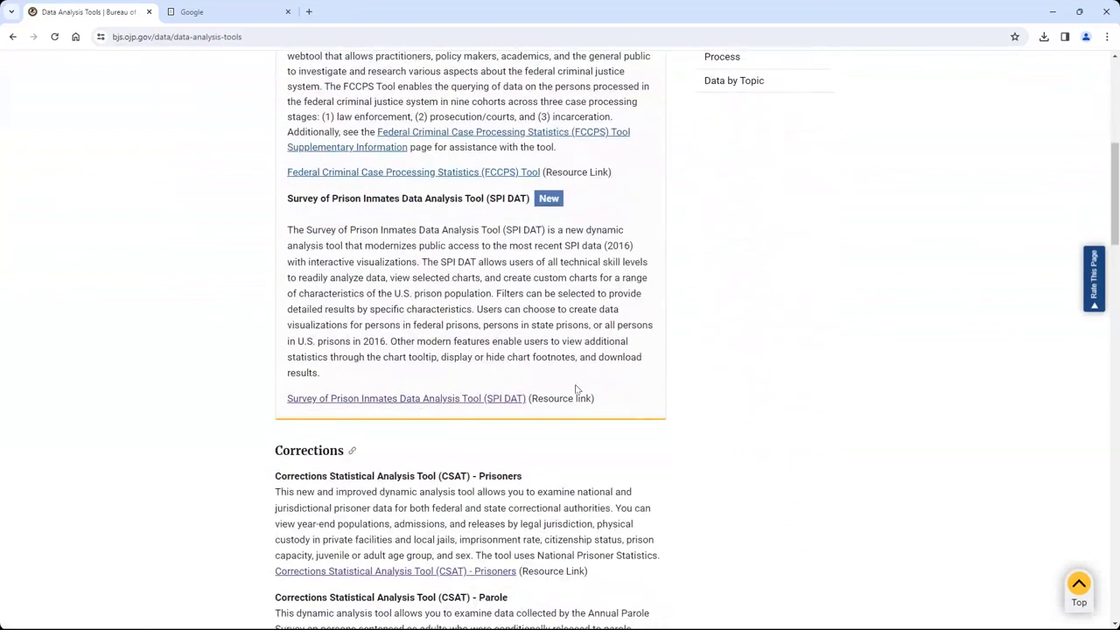
pyautogui.click(511, 401)
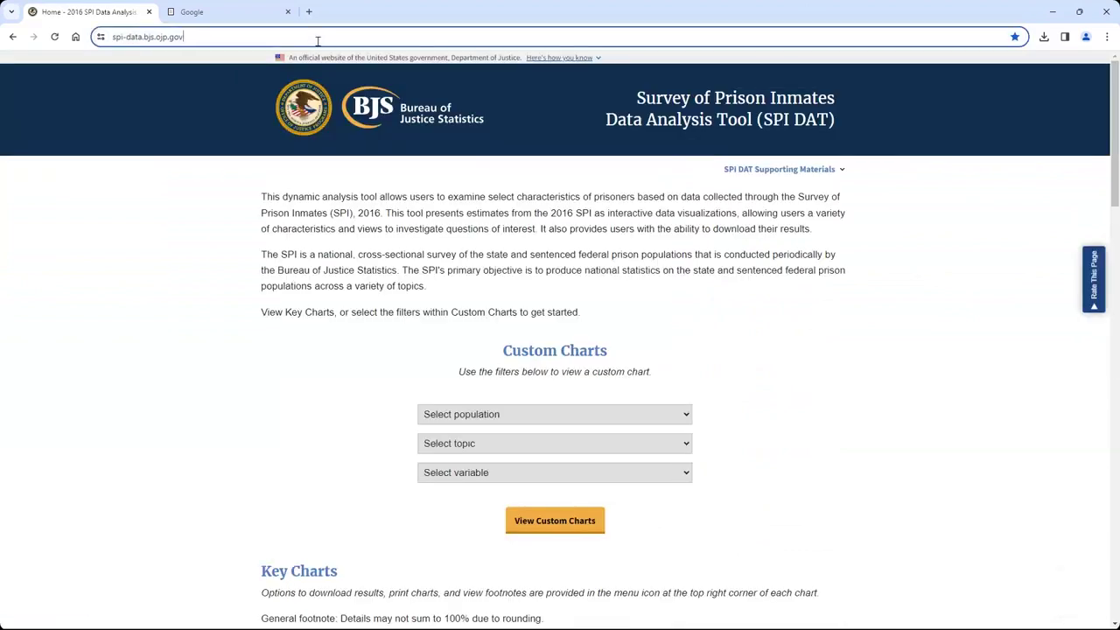
# Return to the bjs.gov home page and open the Search Data Collections page
pyautogui.click(317, 37)
pyautogui.write('bj')
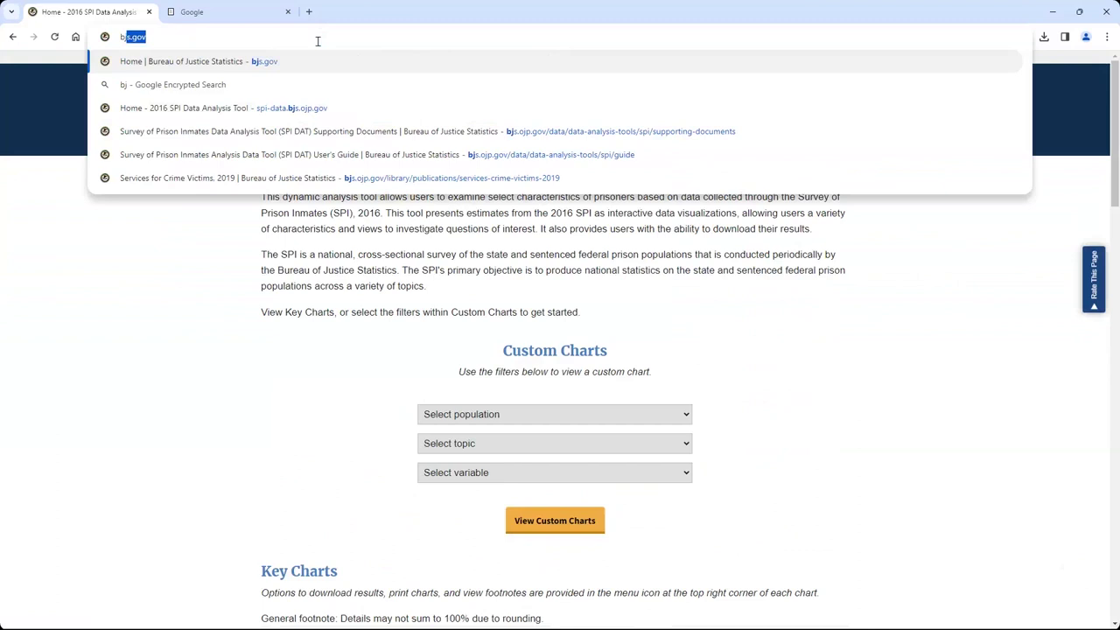
pyautogui.press('Return')
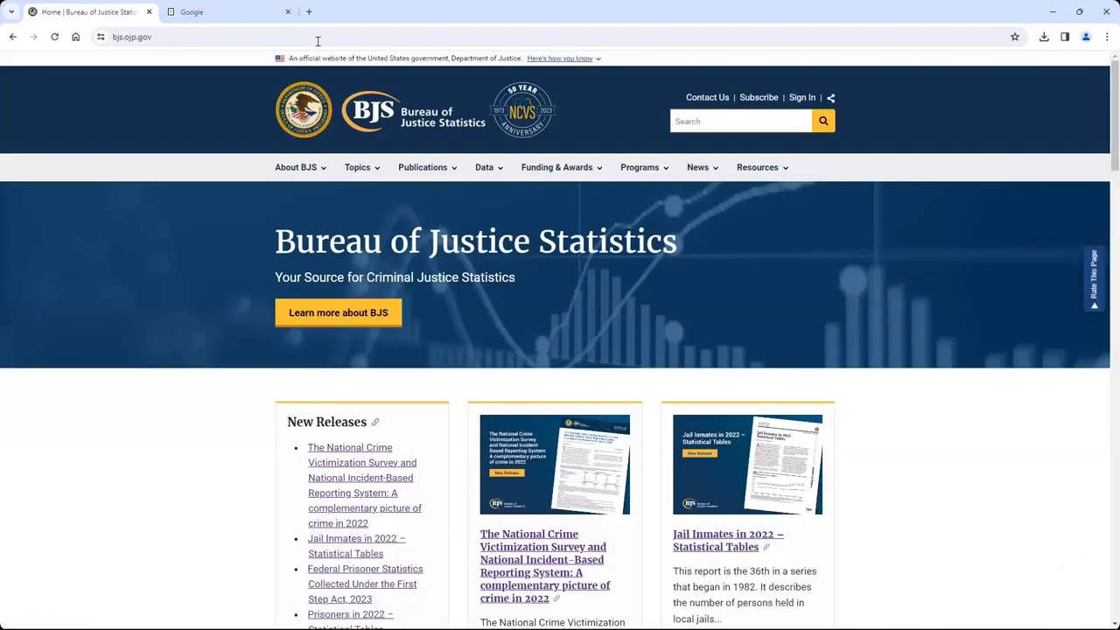
pyautogui.click(501, 168)
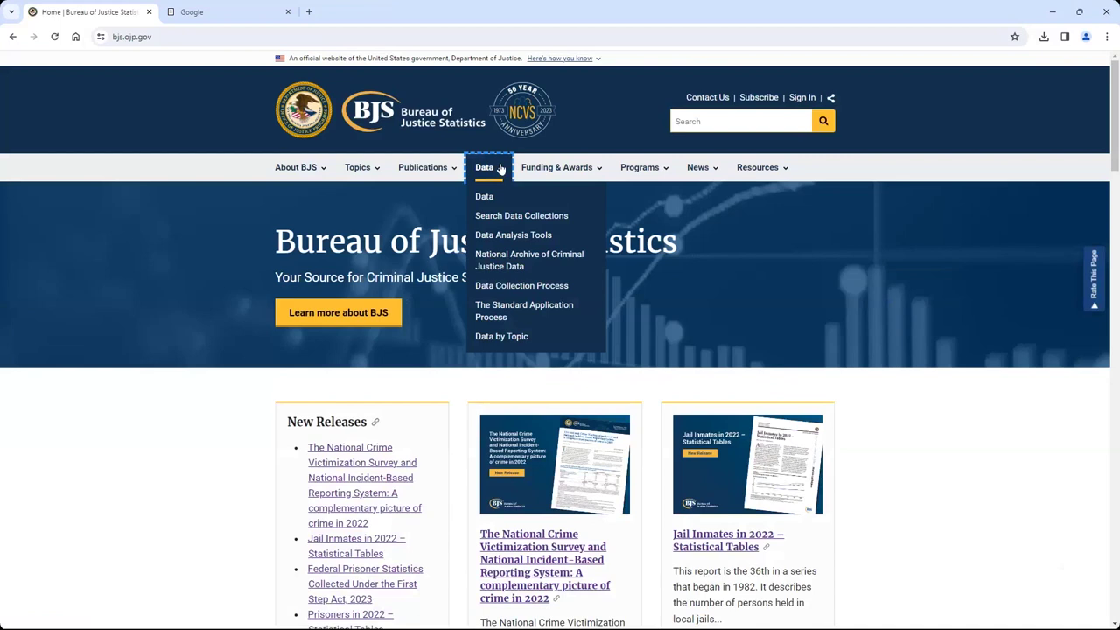
pyautogui.click(513, 215)
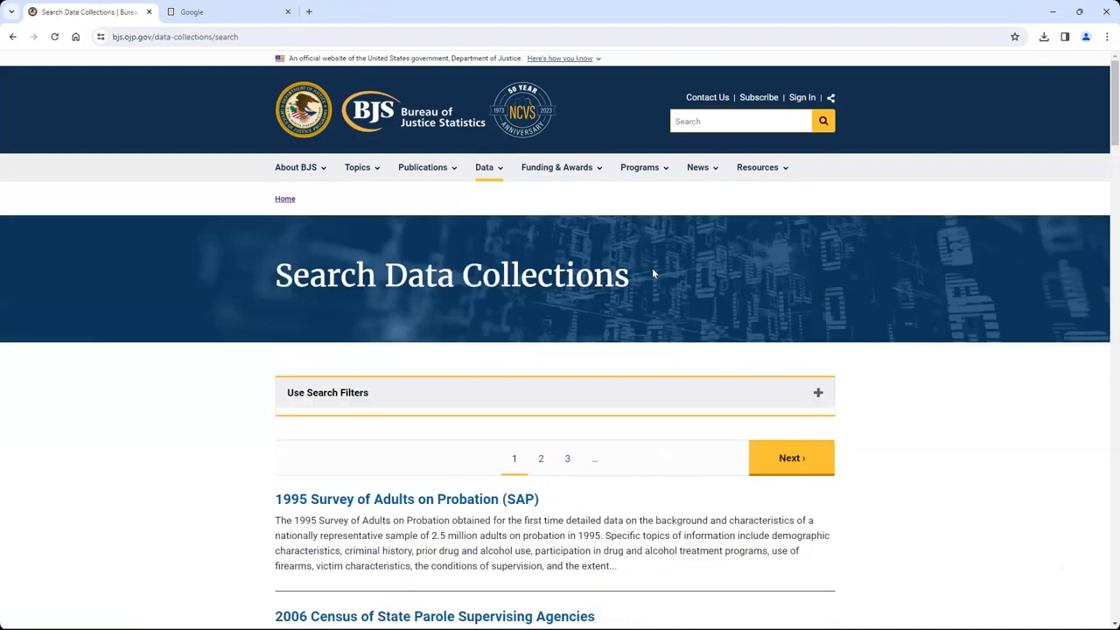
# Open the Survey of Prison Inmates (SPI) collection from page 3 of the data collections list
pyautogui.scroll(-2, 652, 274)
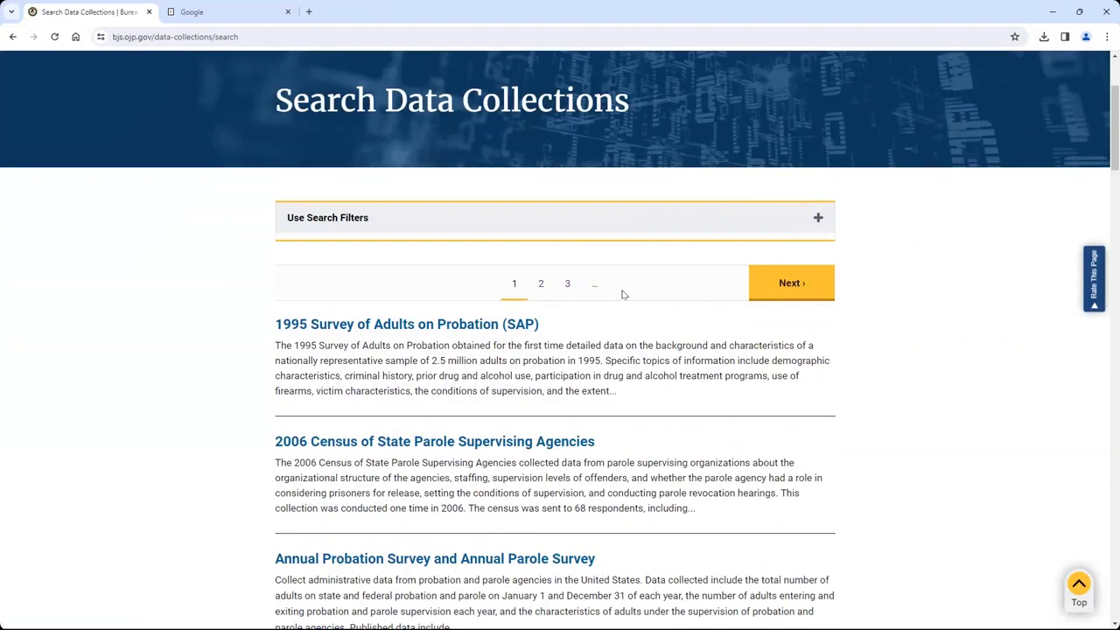
pyautogui.click(567, 284)
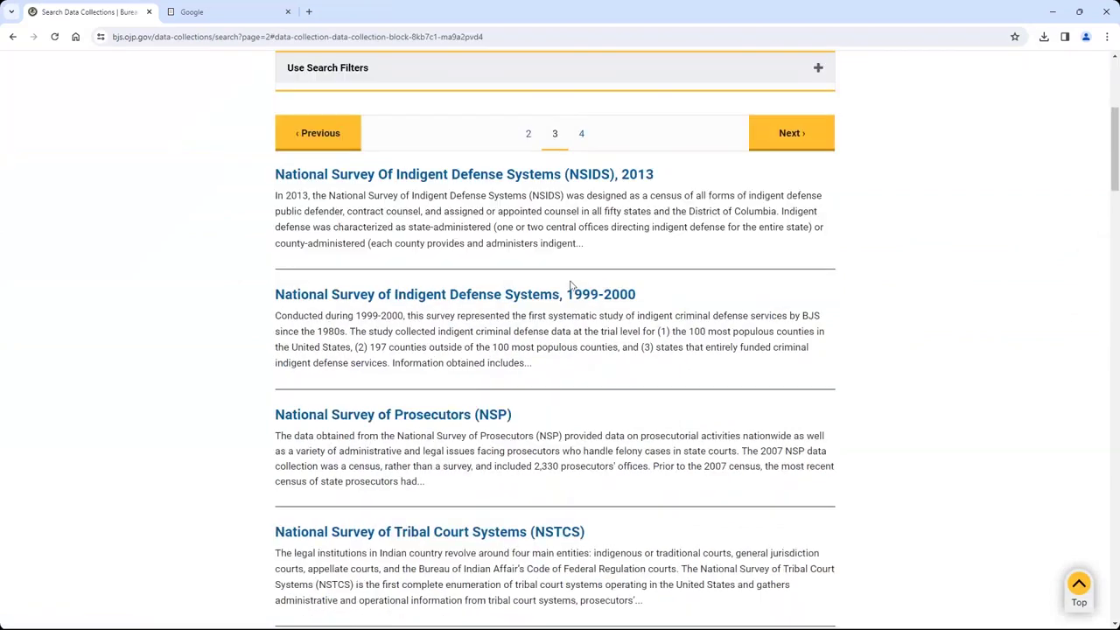
pyautogui.scroll(-10, 570, 285)
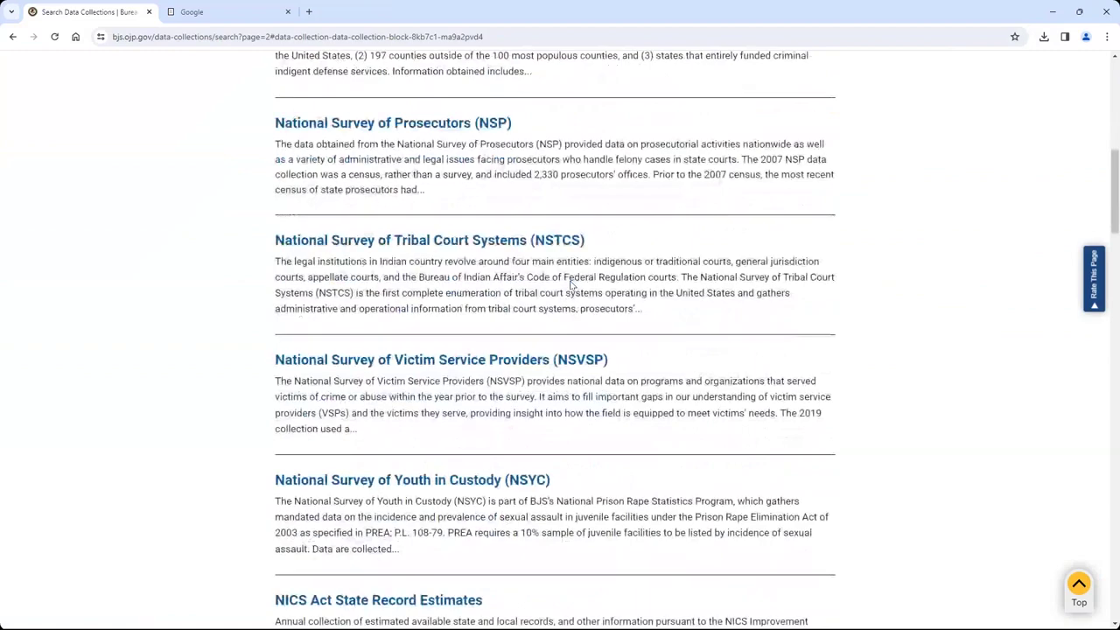
pyautogui.scroll(-12, 570, 284)
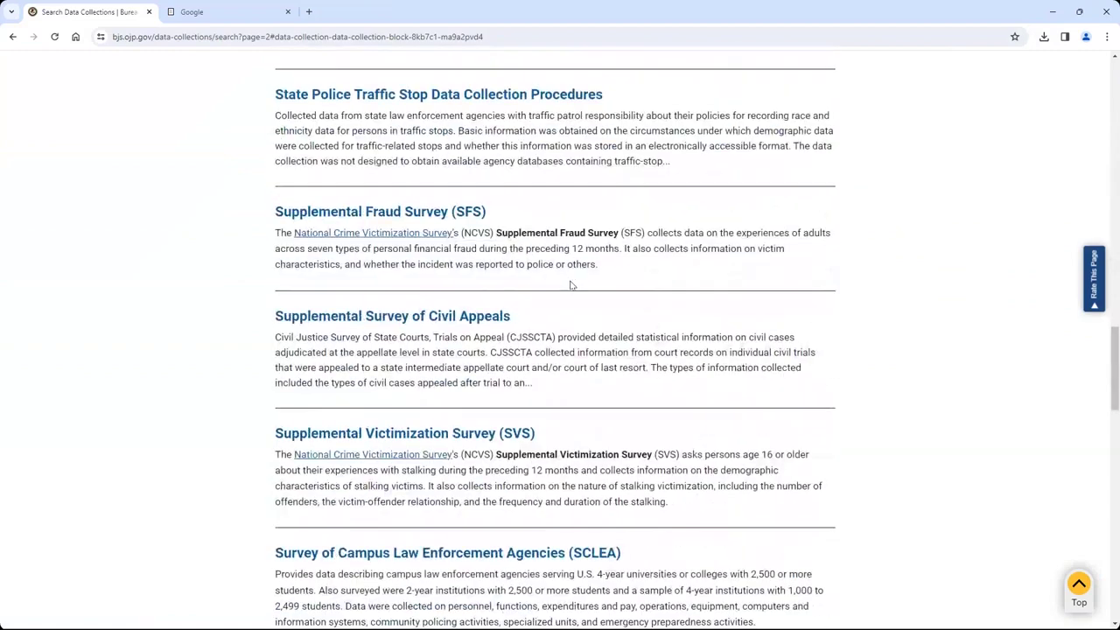
pyautogui.scroll(-6, 569, 285)
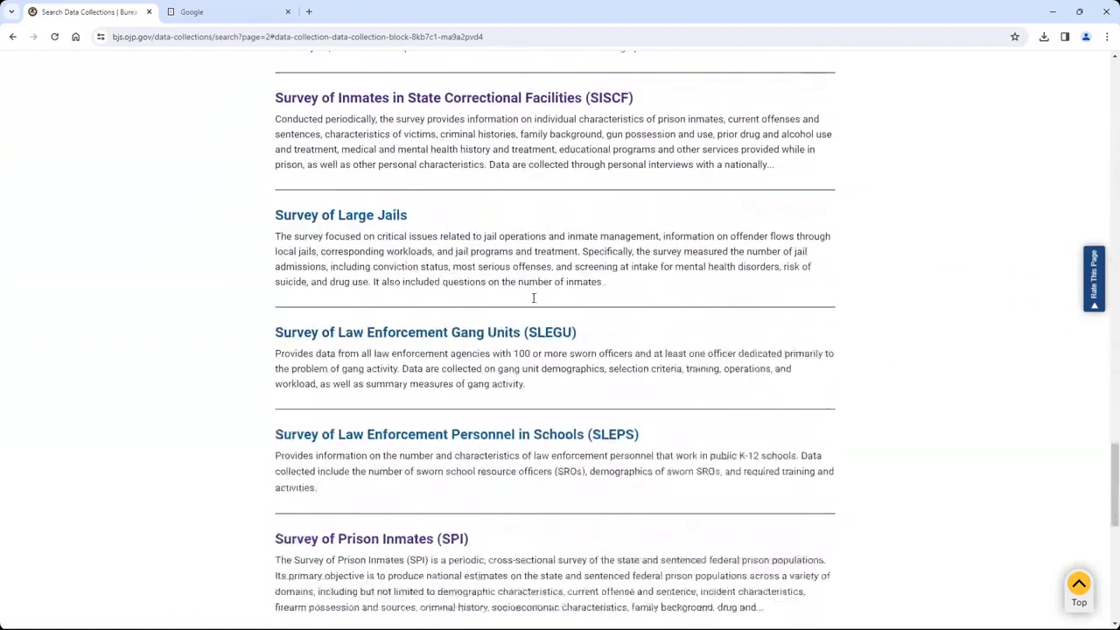
pyautogui.click(456, 359)
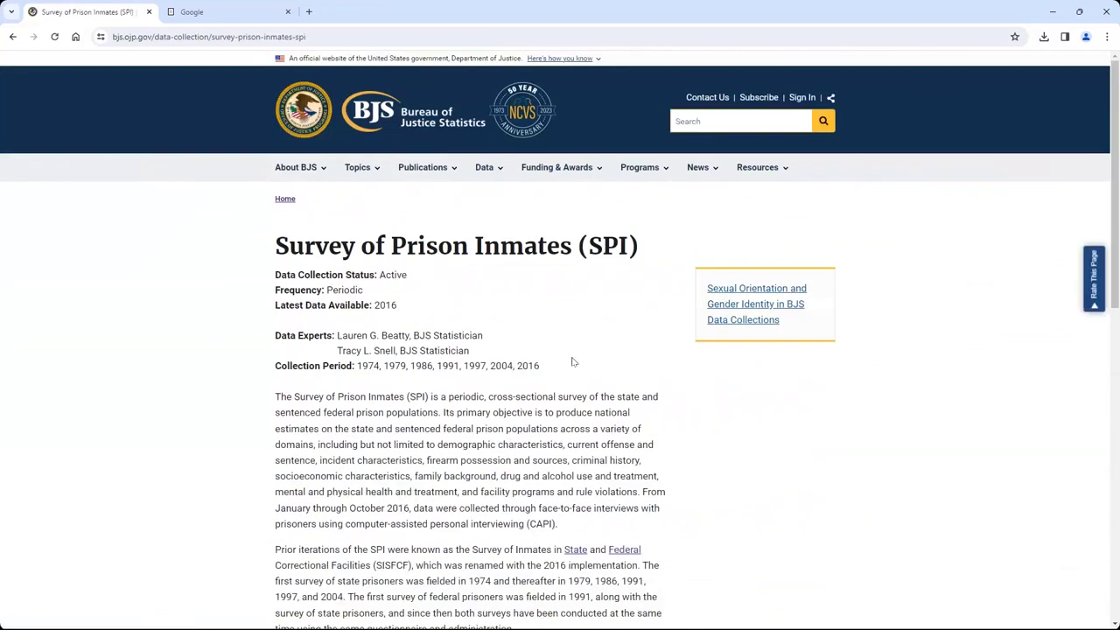
# Expand the Data Analysis Tool section of the SPI collection page and open its Survey of Prison Inmates Data Analysis Tool link
pyautogui.scroll(-2, 573, 361)
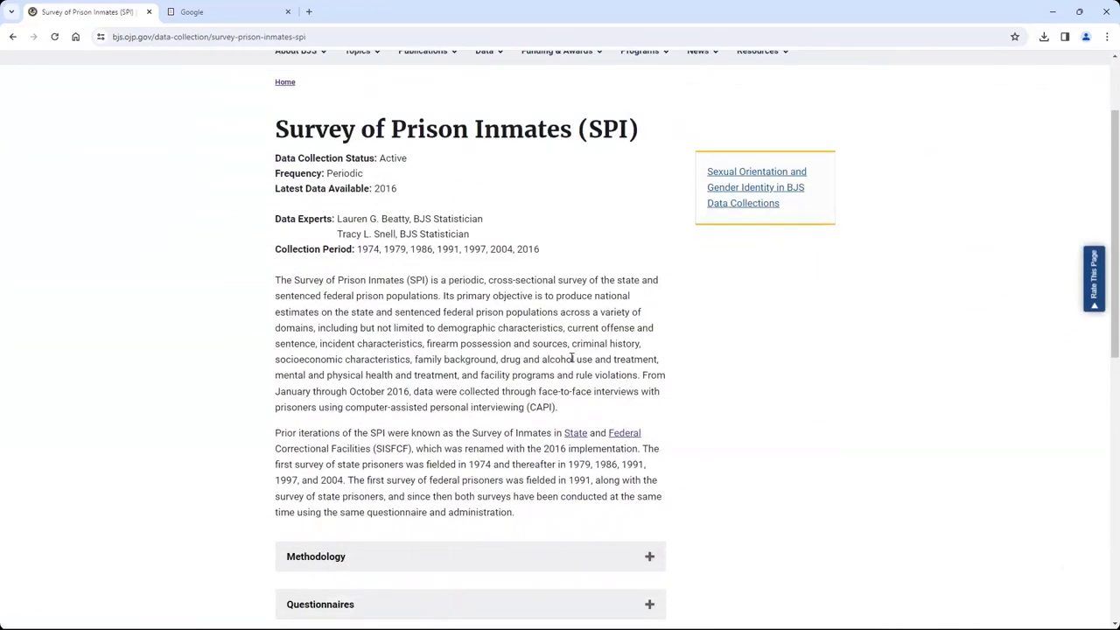
pyautogui.scroll(-2, 573, 359)
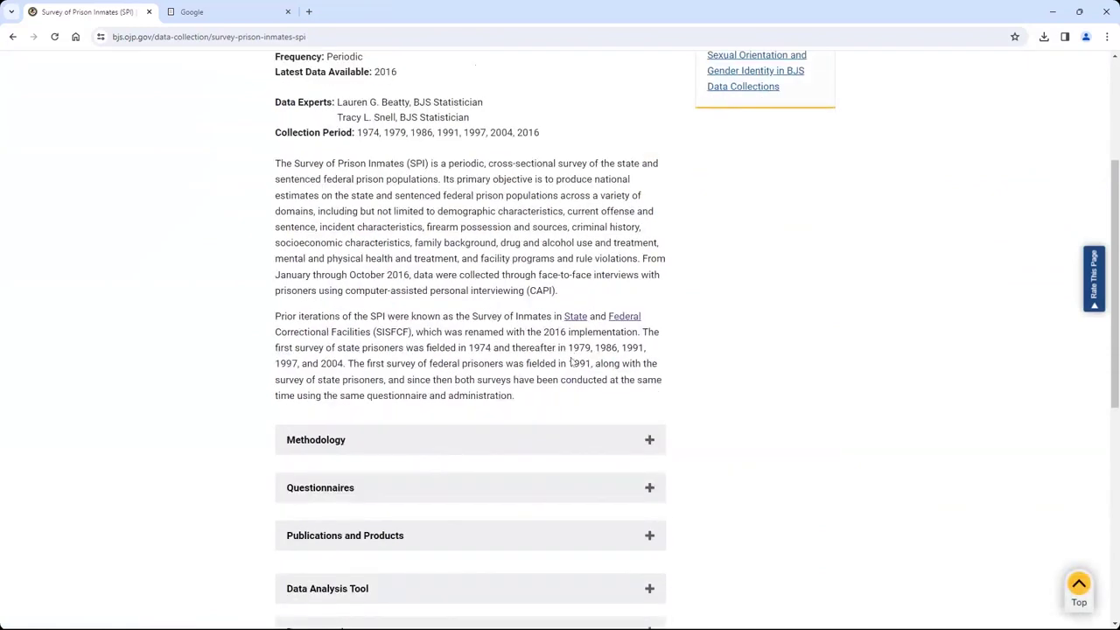
pyautogui.scroll(-2, 571, 361)
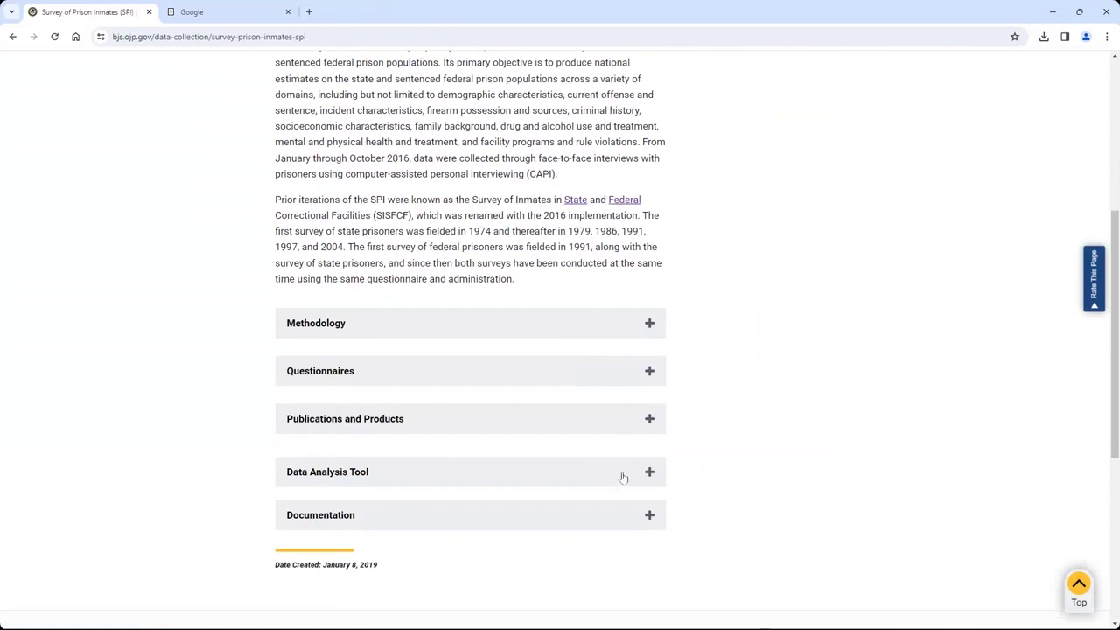
pyautogui.click(650, 474)
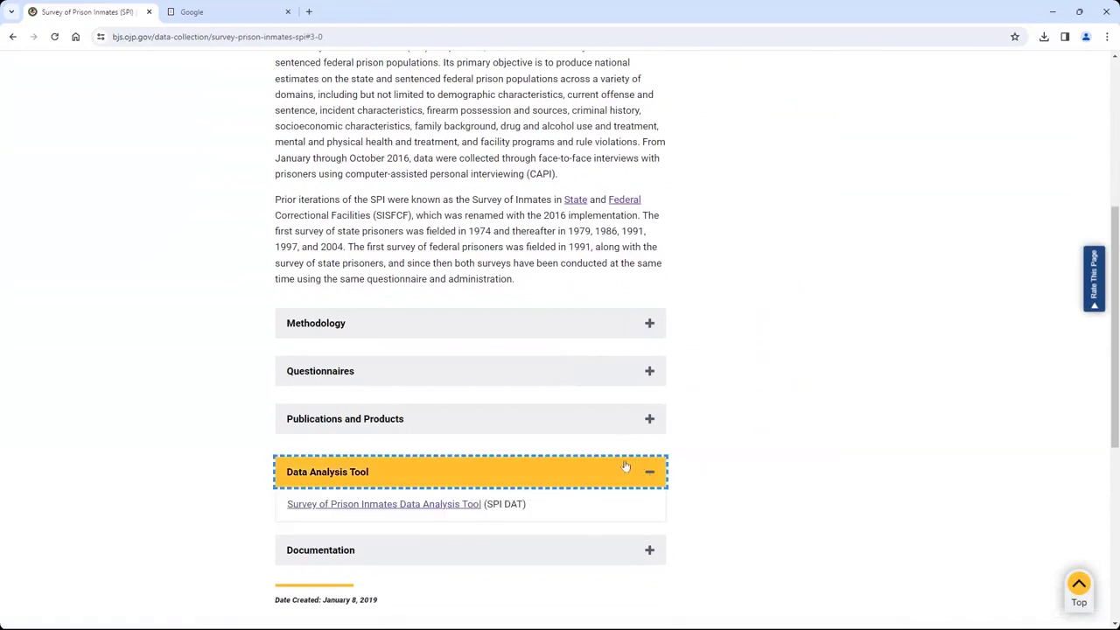
pyautogui.scroll(-1, 625, 468)
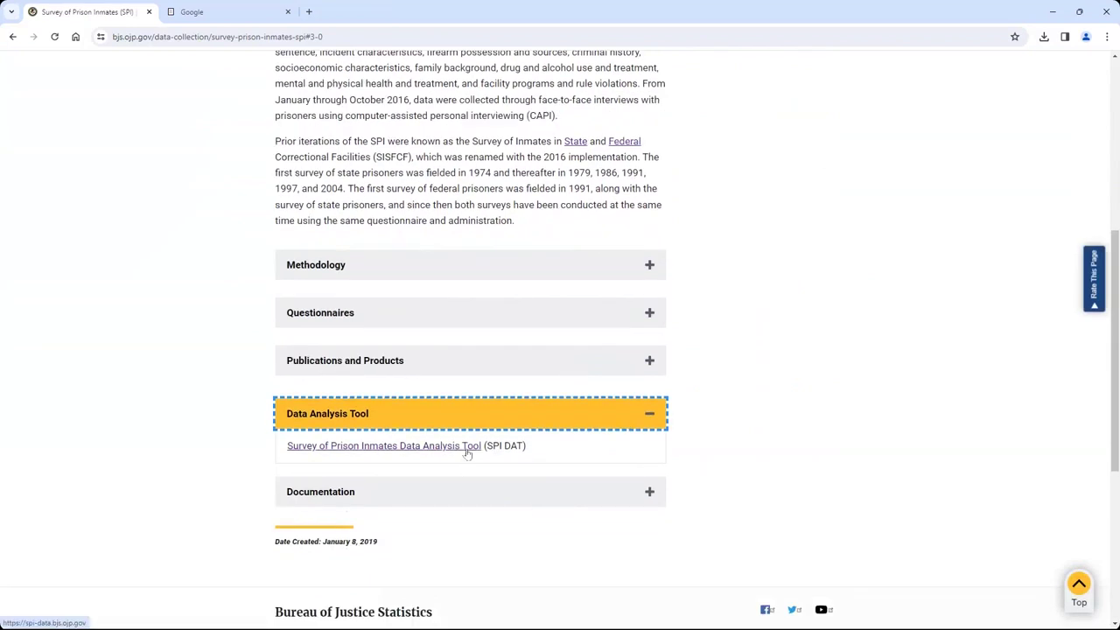
pyautogui.click(468, 447)
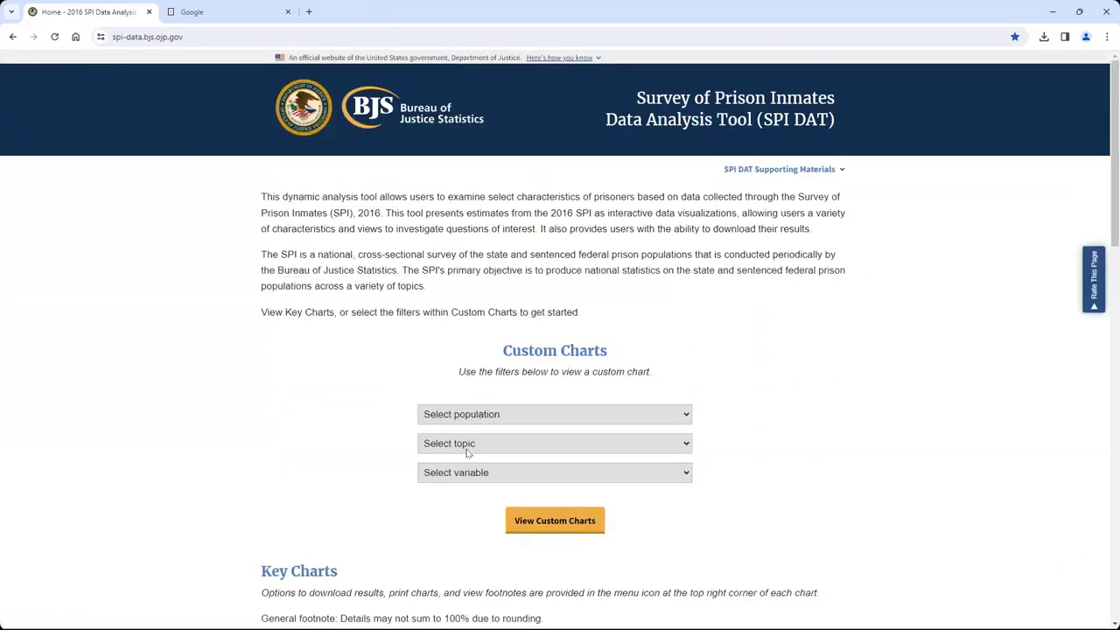
# Switch to the open Google page and load spi-data.bjs.ojp.gov there directly
pyautogui.click(231, 19)
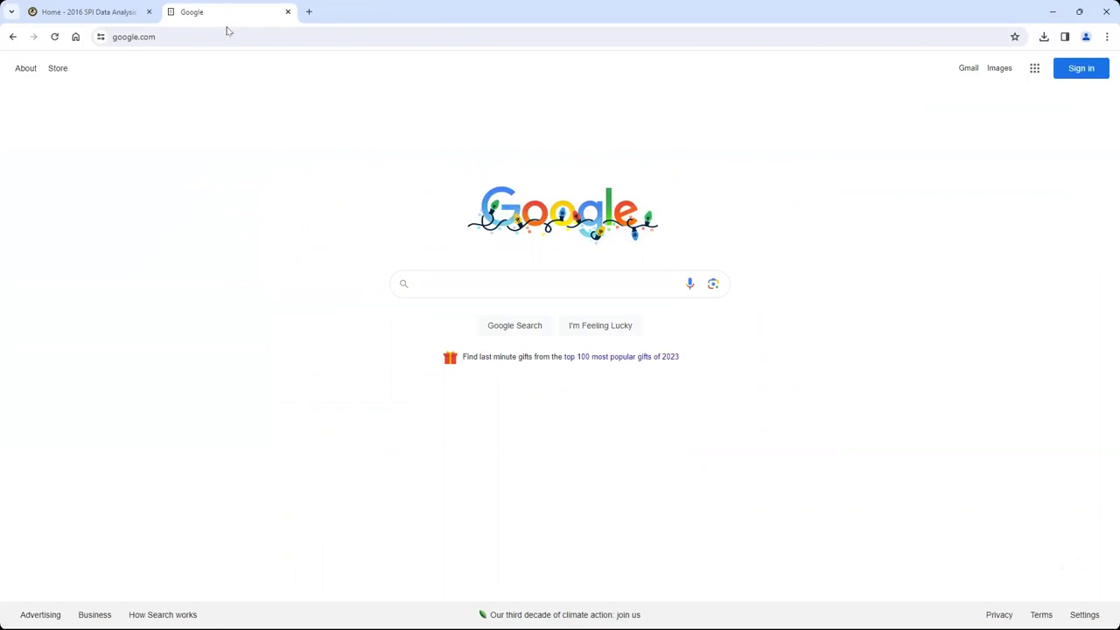
pyautogui.click(168, 39)
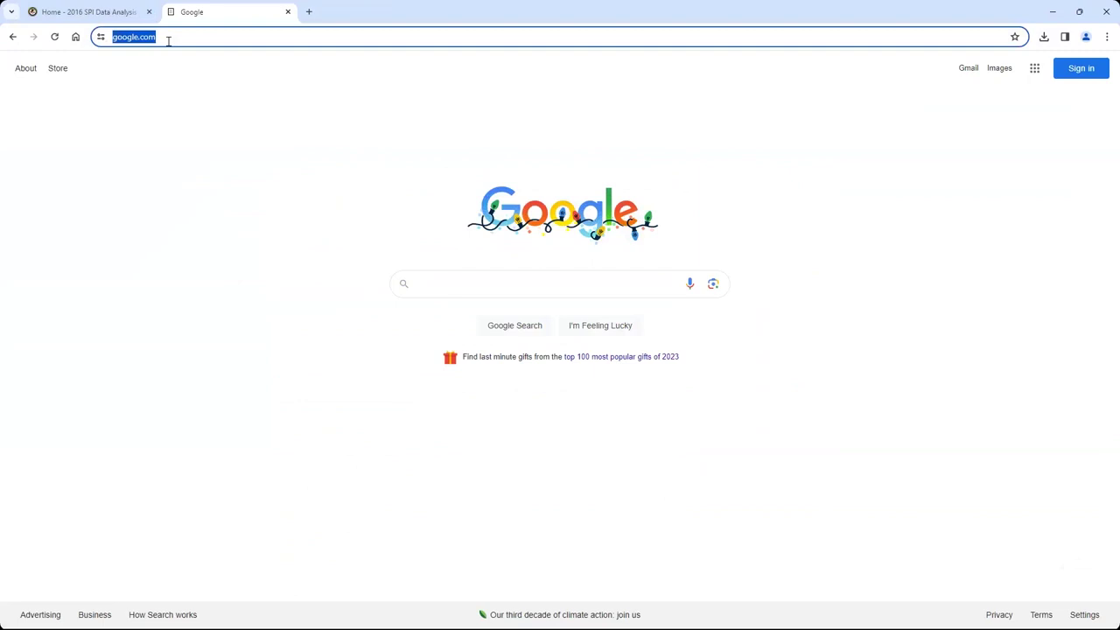
pyautogui.write('spi')
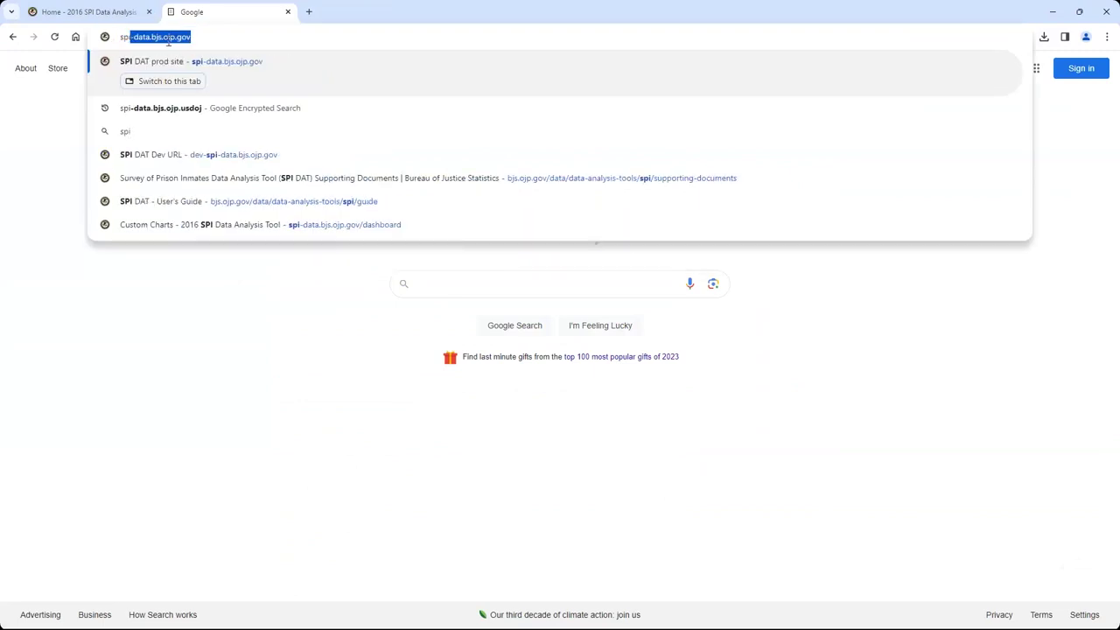
pyautogui.write('-dat')
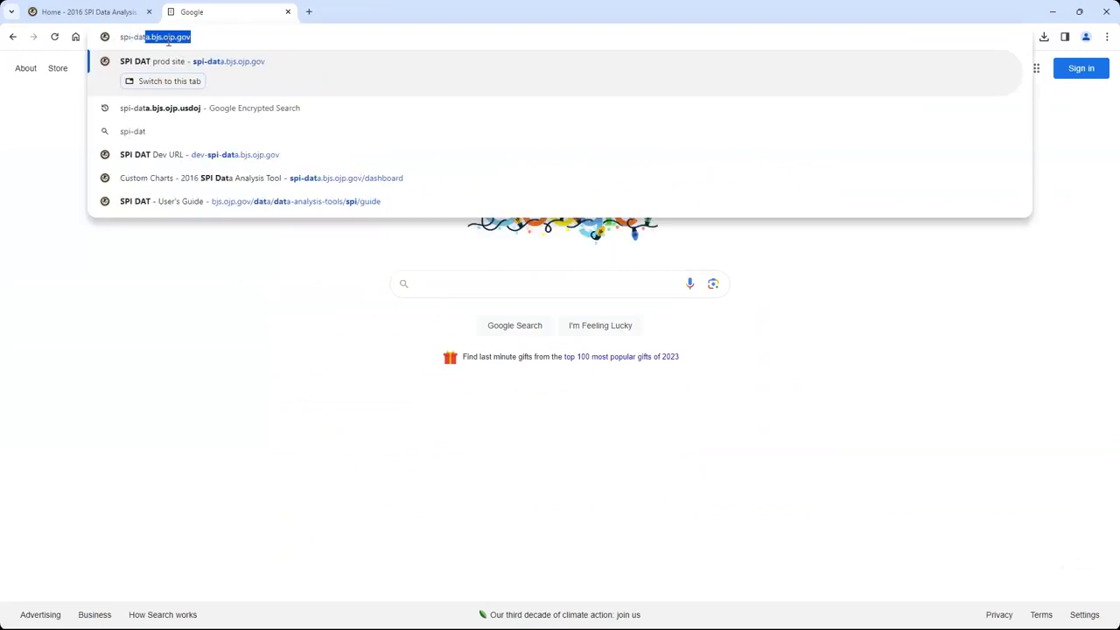
pyautogui.write('a.bj')
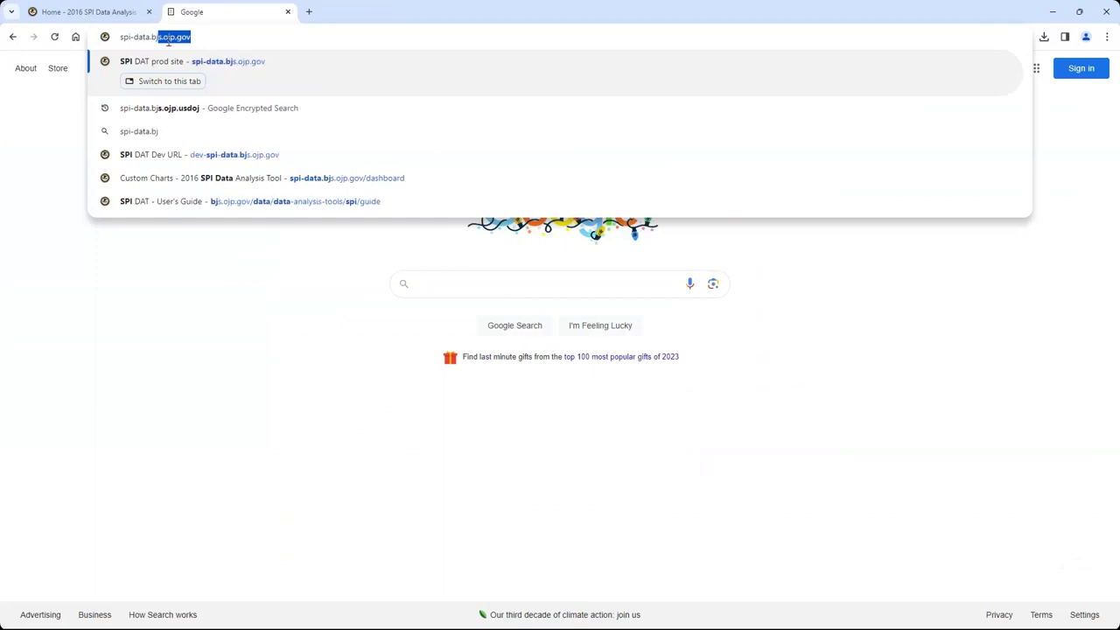
pyautogui.write('s')
pyautogui.write('.o')
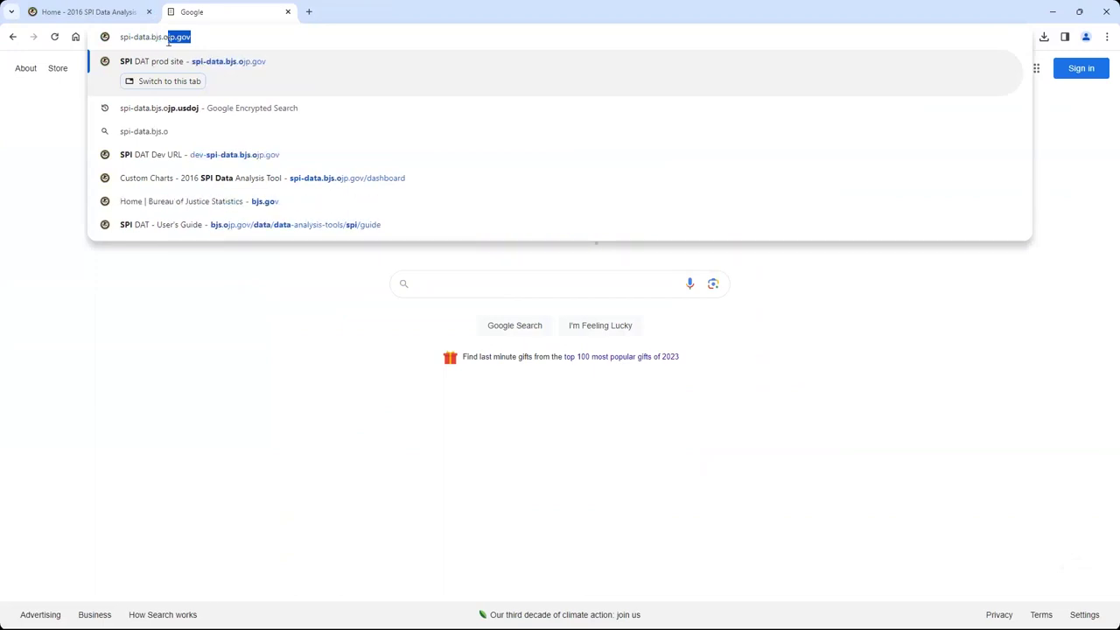
pyautogui.write('jp.gov')
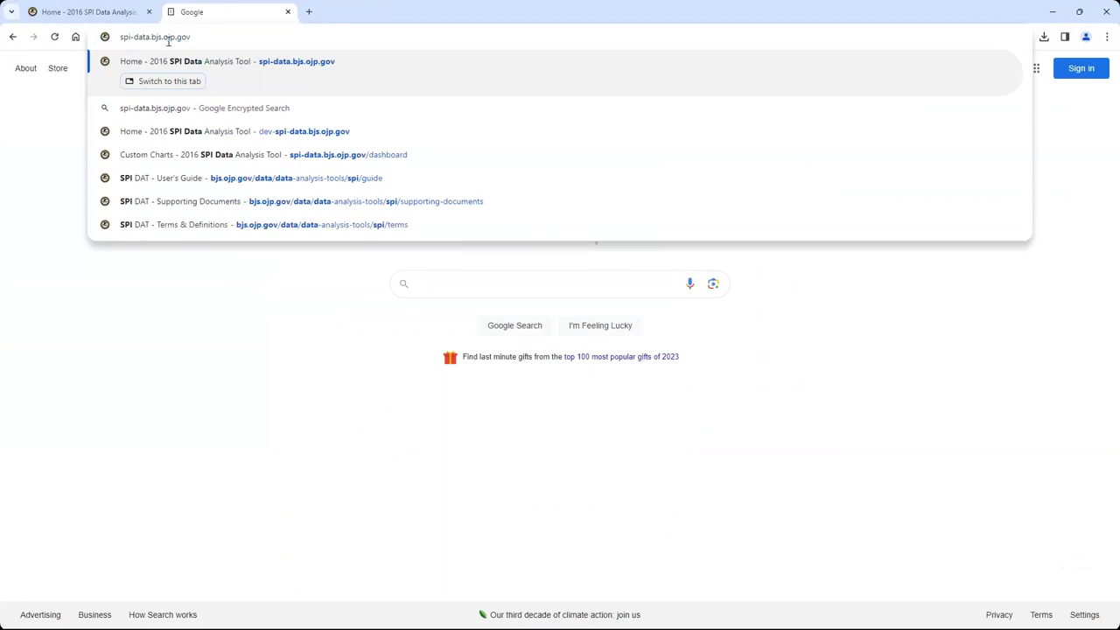
pyautogui.press('Return')
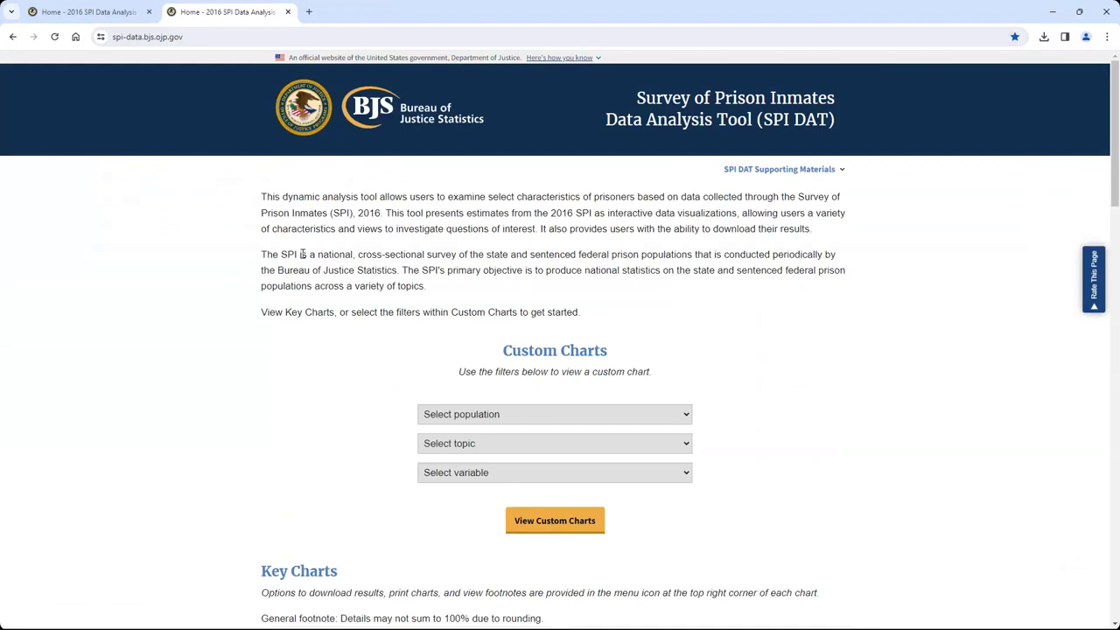
# Examine the SPI DAT home page, highlighting the Custom Charts and Key Charts headings
pyautogui.scroll(-1, 302, 254)
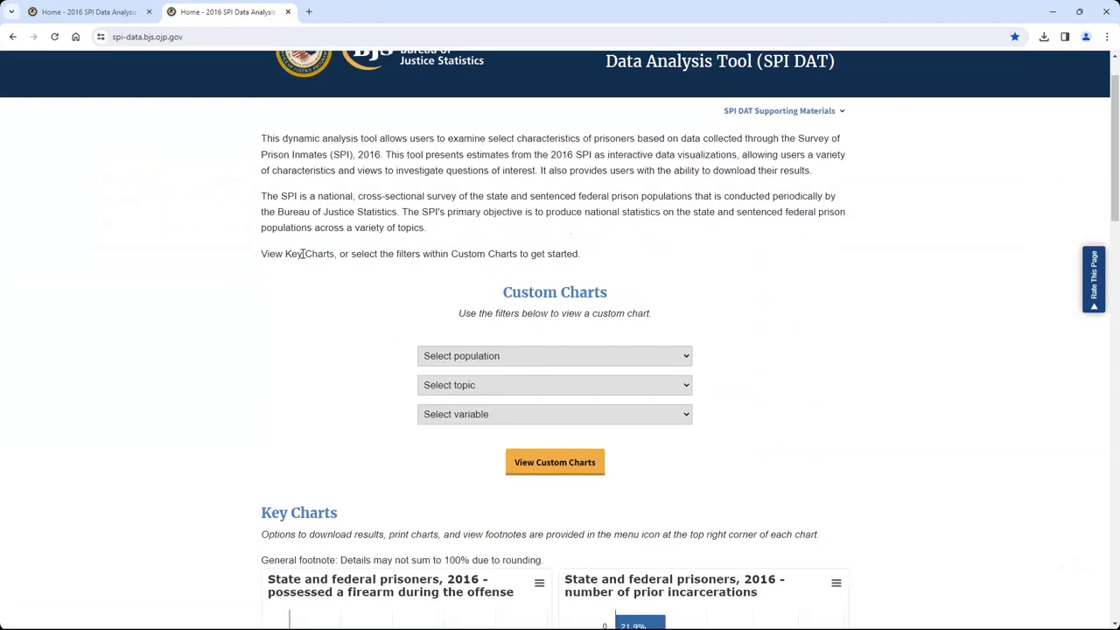
pyautogui.scroll(-1, 302, 254)
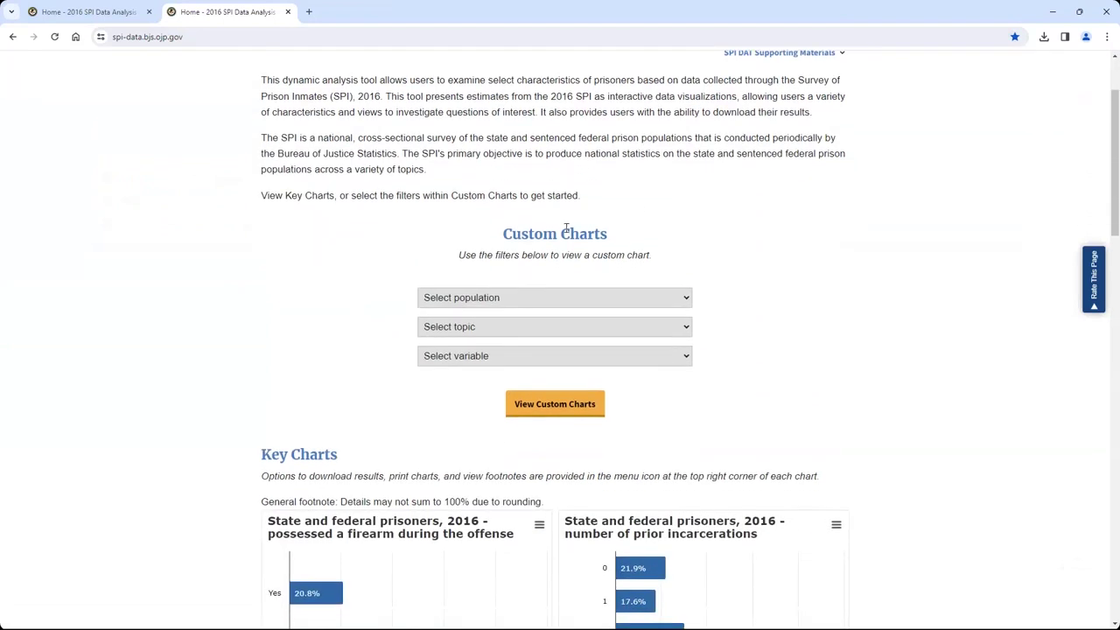
pyautogui.moveTo(535, 234); pyautogui.dragTo(609, 234)
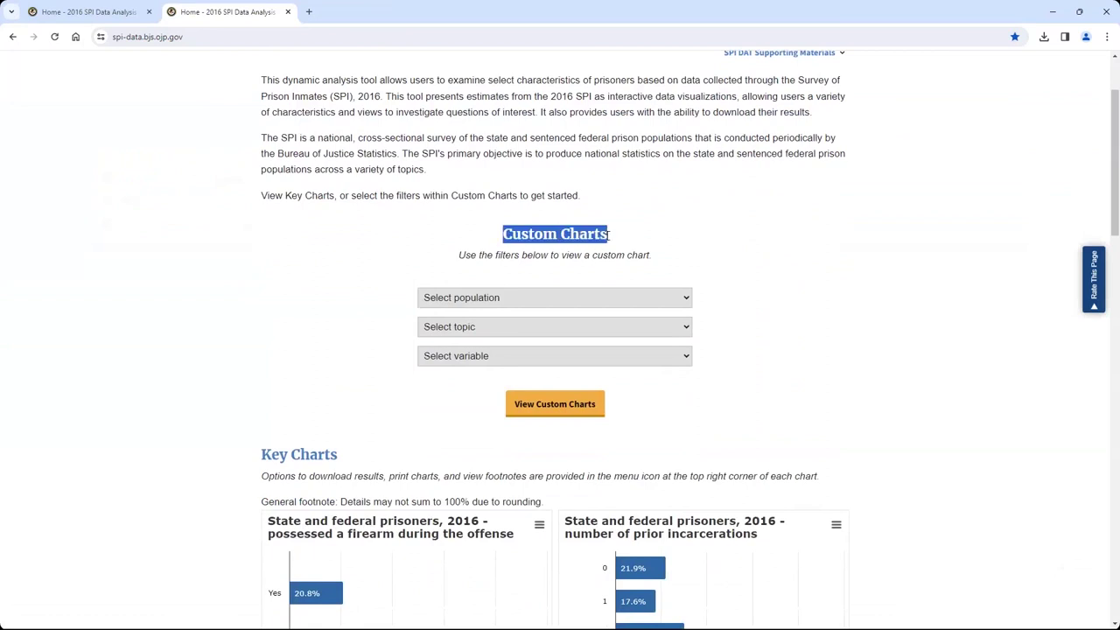
pyautogui.scroll(-2, 408, 295)
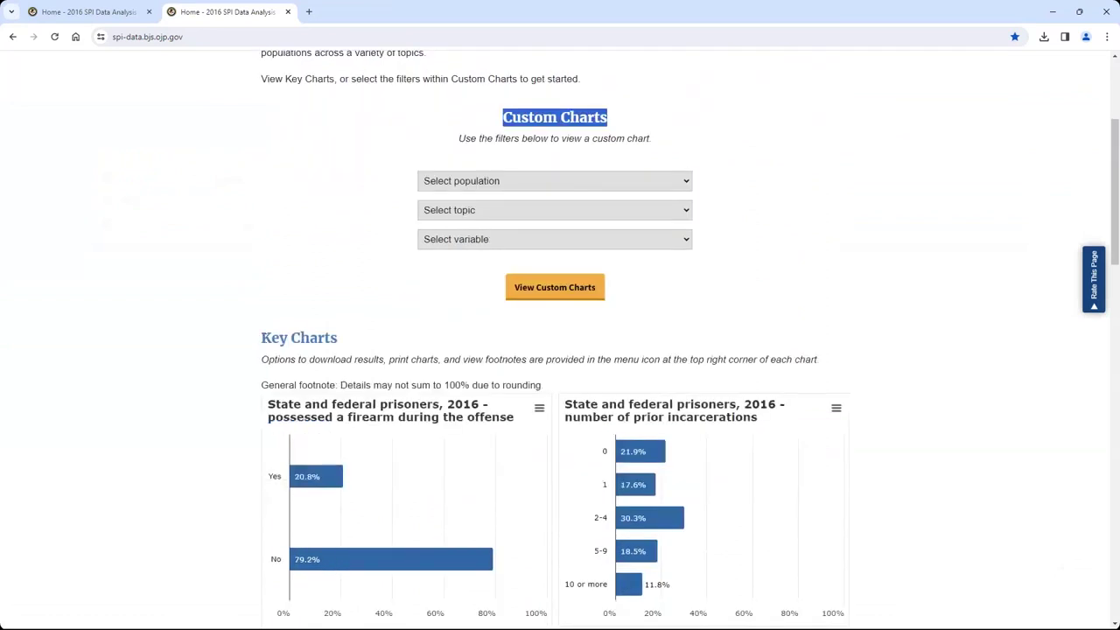
pyautogui.moveTo(265, 340); pyautogui.dragTo(342, 345)
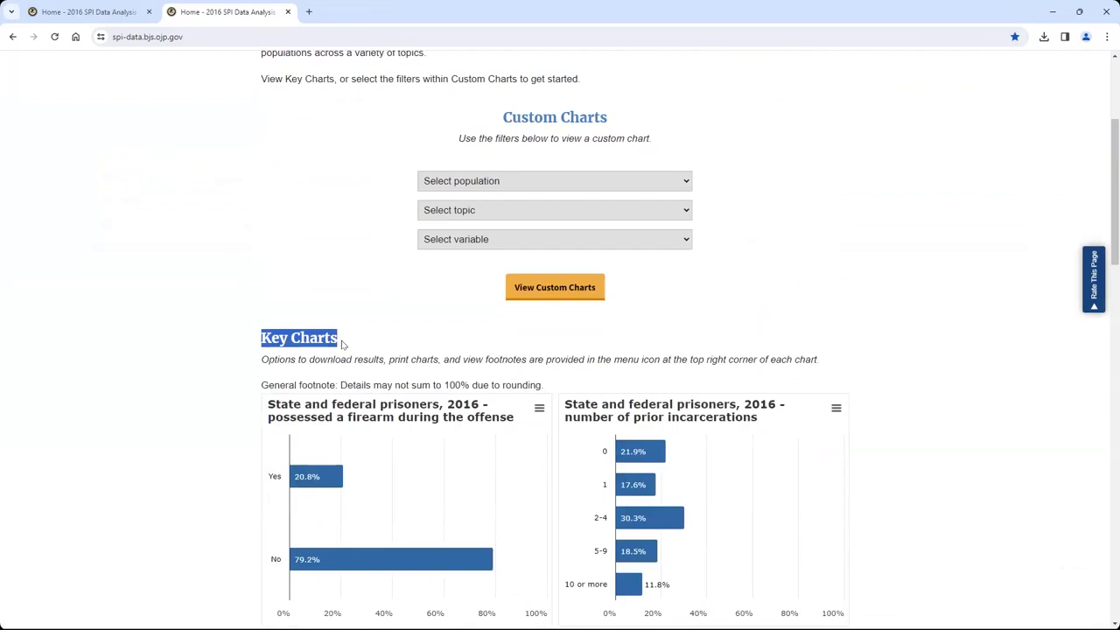
# Examine the first Key Charts, from firearm possession and prior incarcerations through education completed and family members ever incarcerated
pyautogui.click(232, 318)
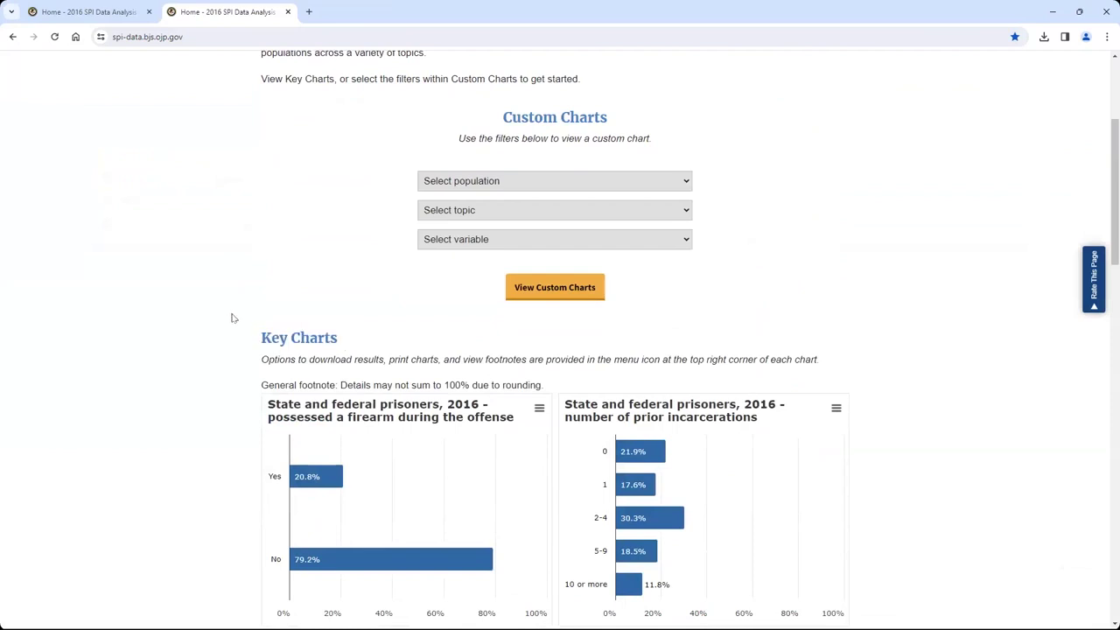
pyautogui.scroll(-1, 232, 317)
pyautogui.scroll(-1, 231, 317)
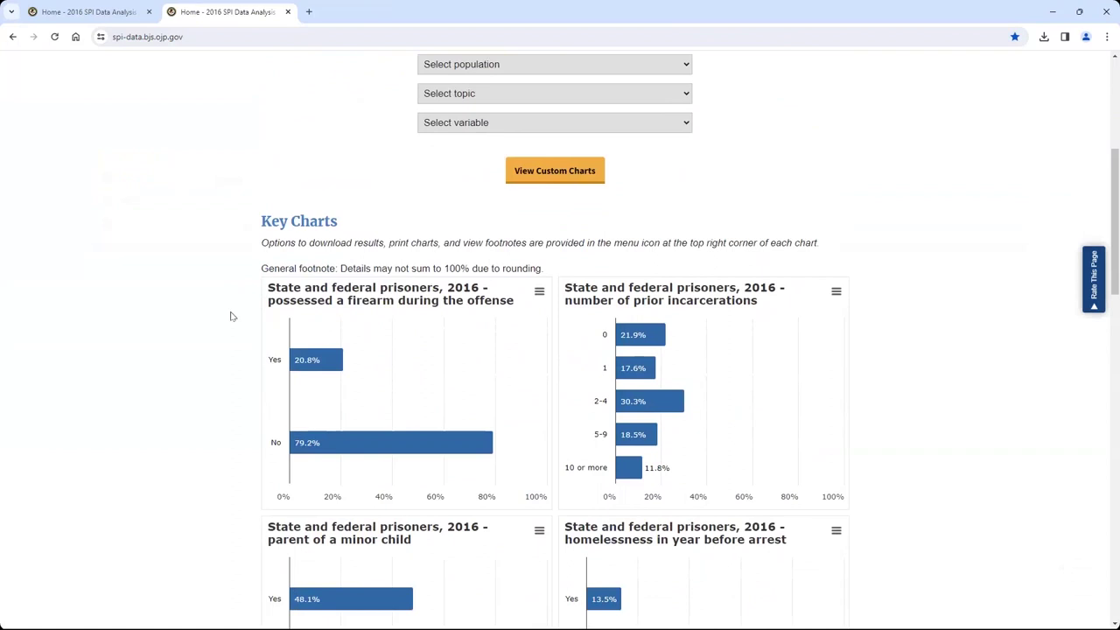
pyautogui.scroll(-1, 232, 317)
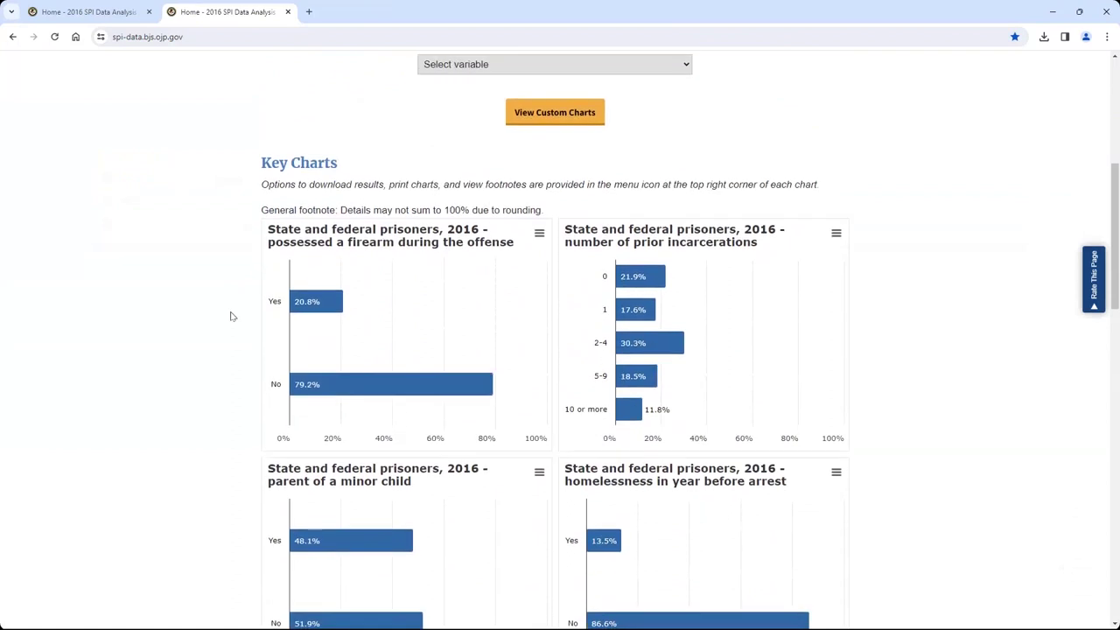
pyautogui.scroll(-1, 232, 317)
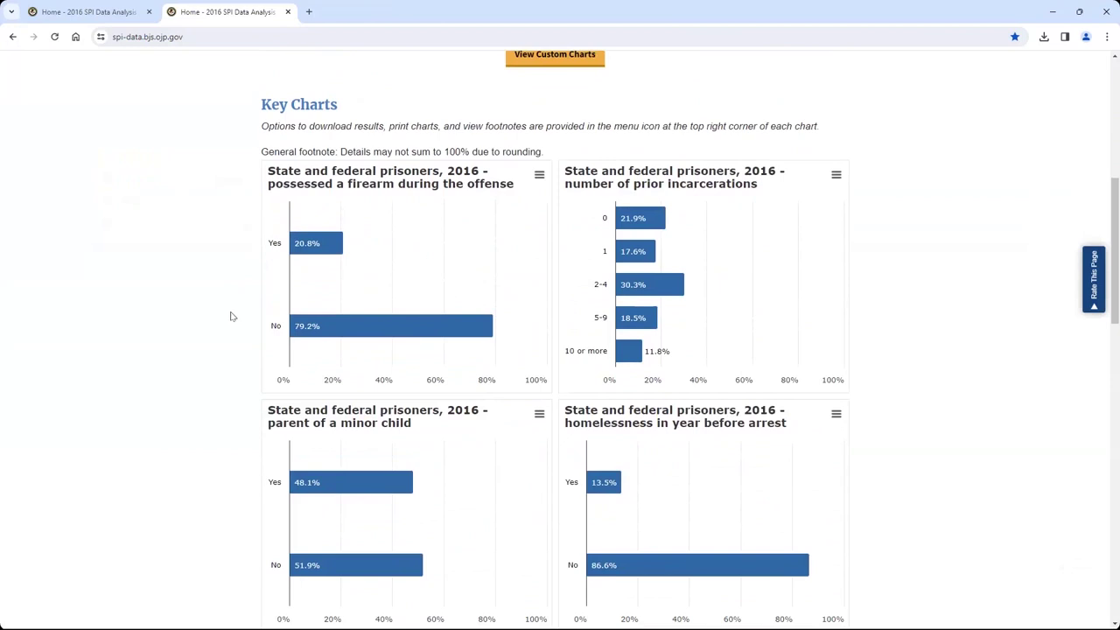
pyautogui.scroll(-1, 232, 317)
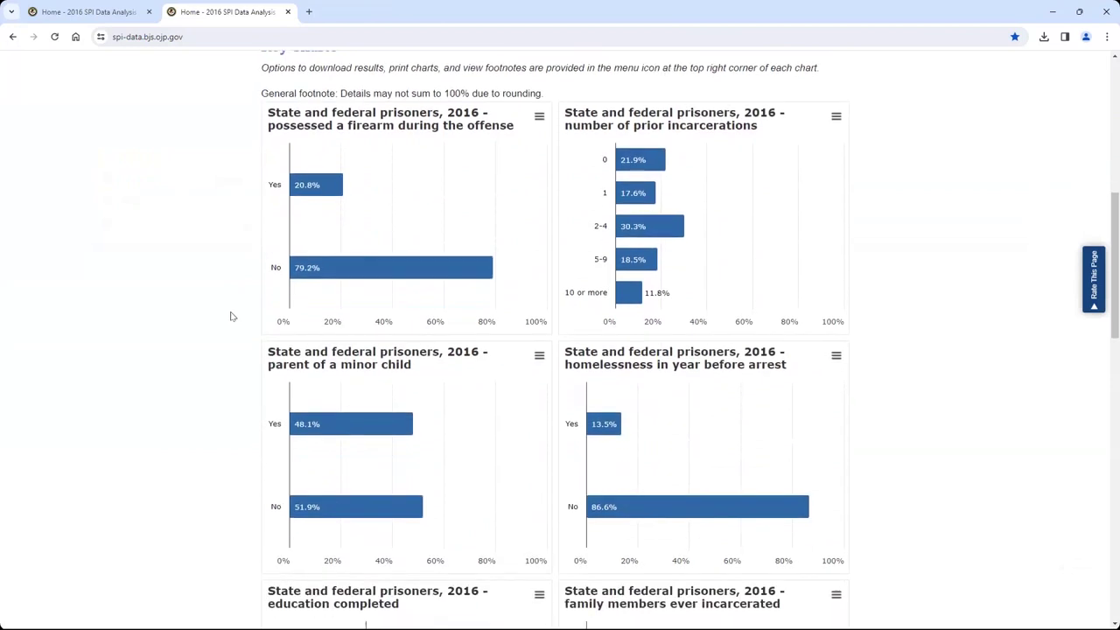
pyautogui.scroll(-1, 232, 317)
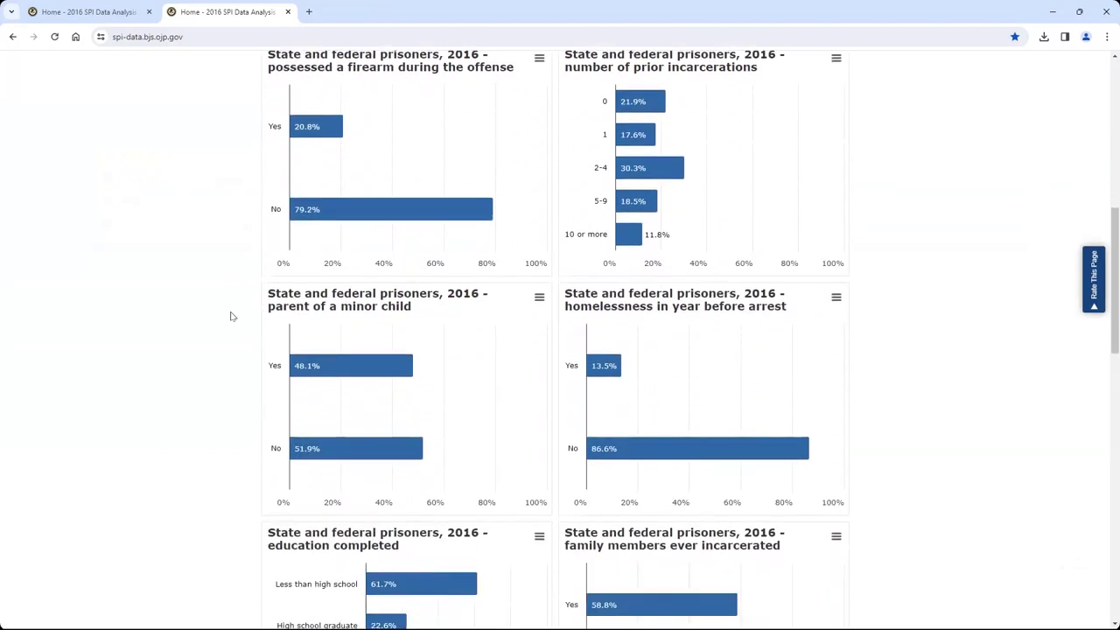
pyautogui.scroll(-1, 232, 317)
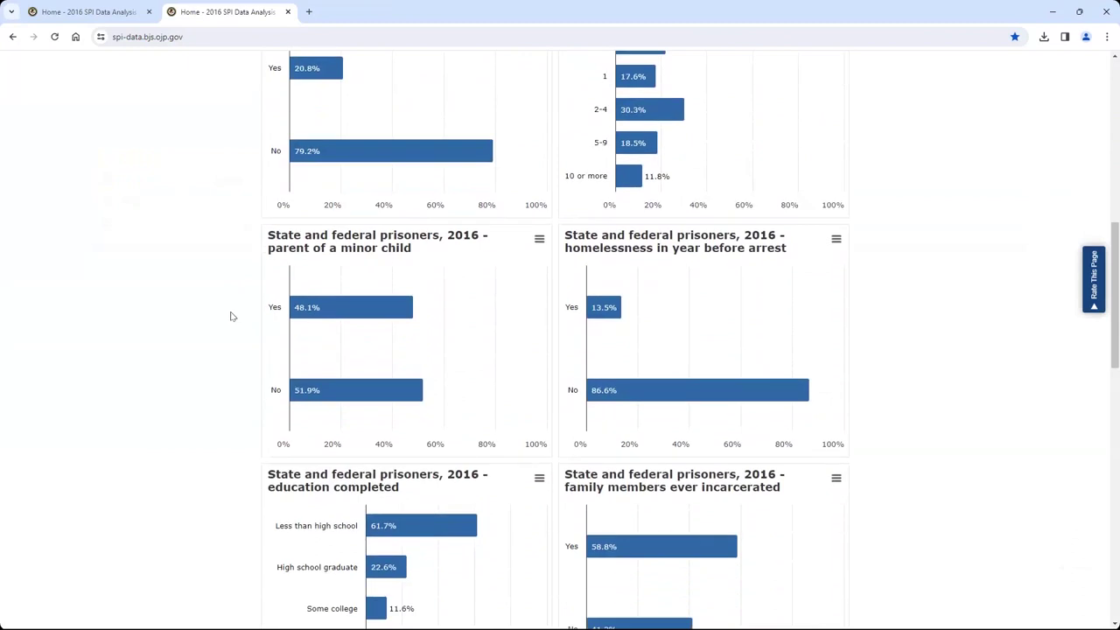
pyautogui.scroll(-1, 232, 317)
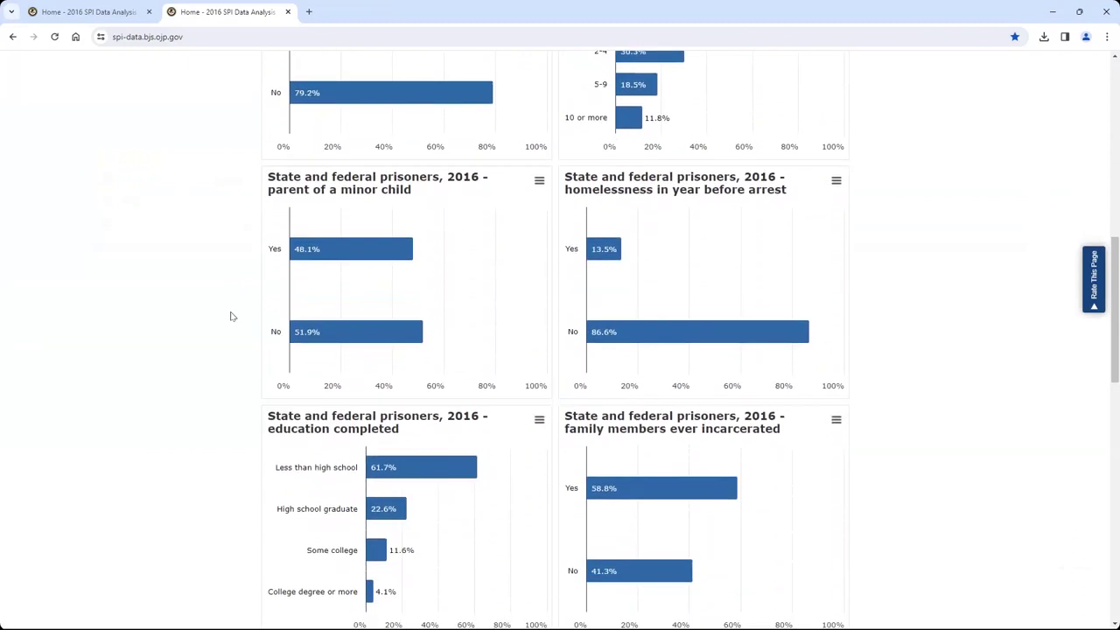
pyautogui.scroll(2, 232, 316)
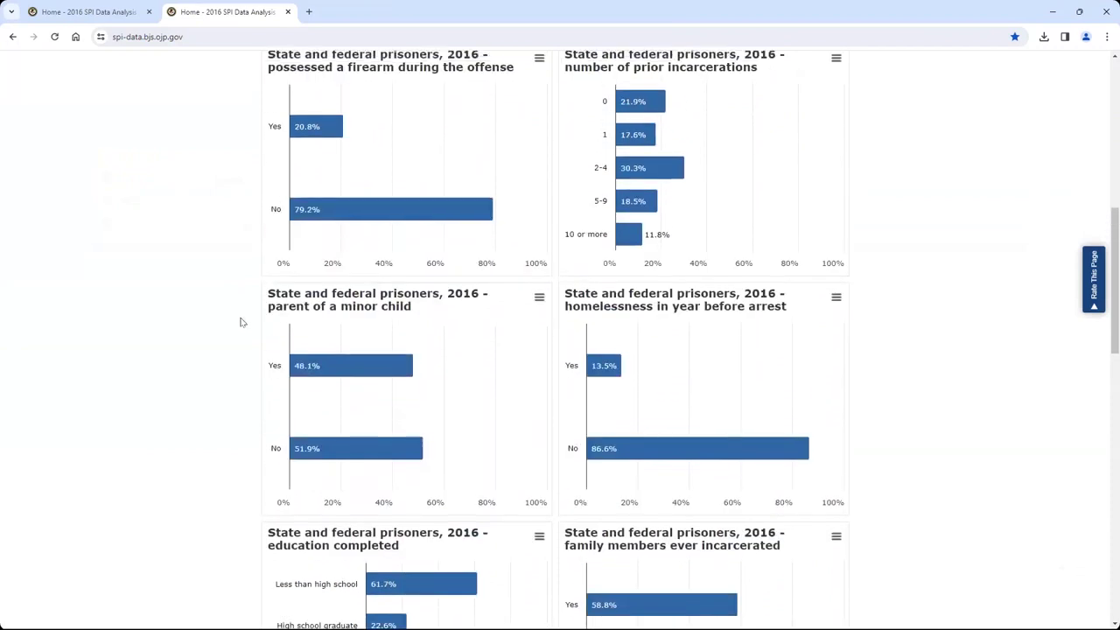
pyautogui.scroll(2, 242, 322)
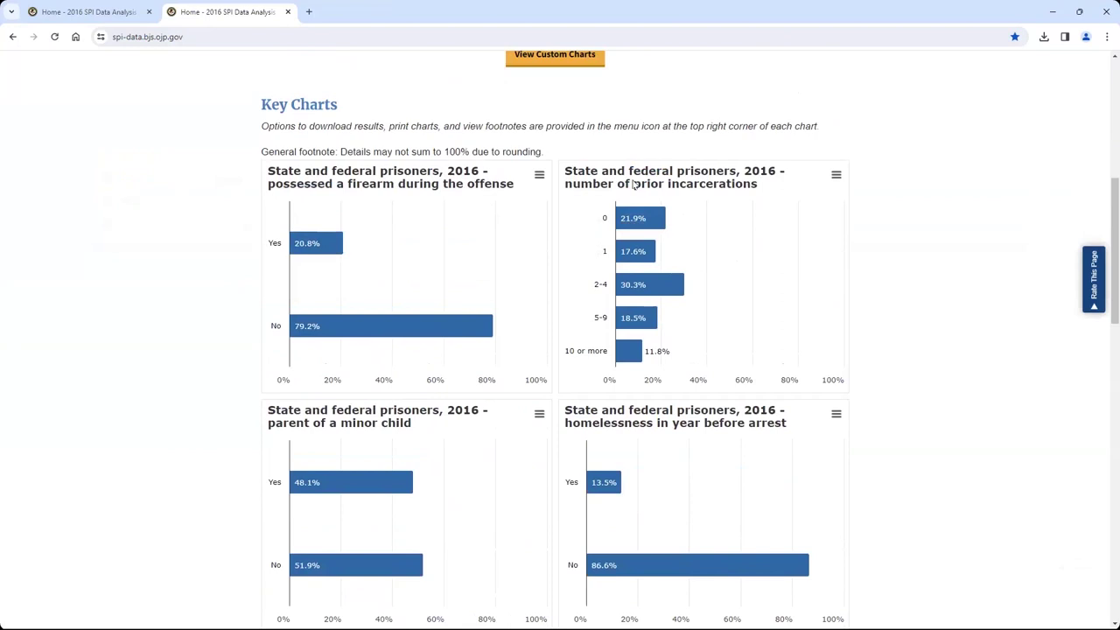
# Review the further Key Charts through substance use disorder and chronic medical condition, and return to the start of the section
pyautogui.scroll(-1, 768, 305)
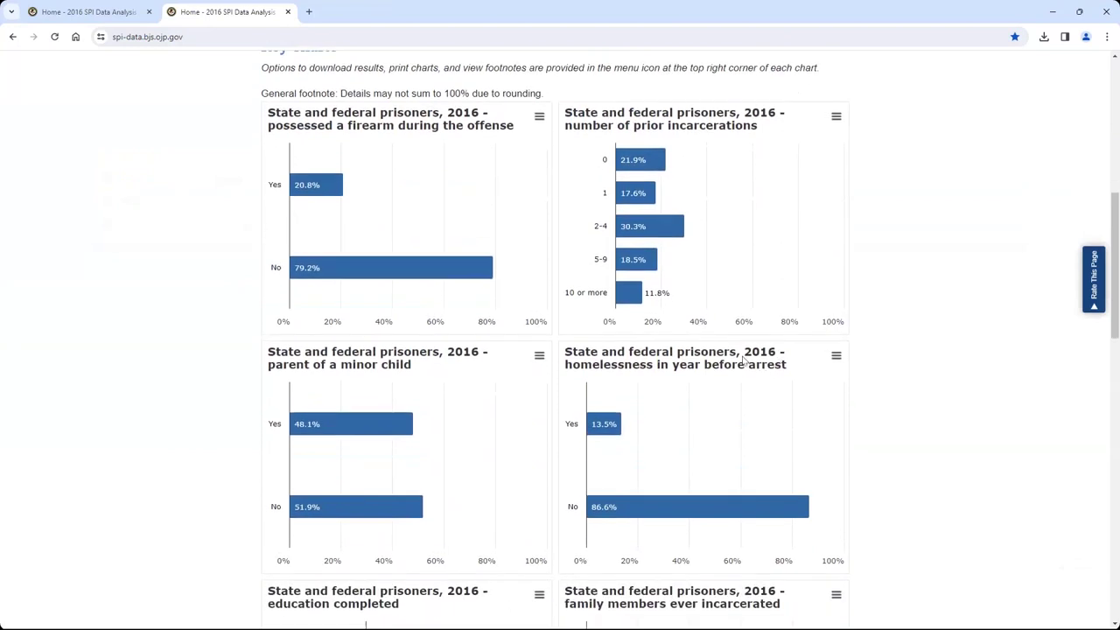
pyautogui.scroll(-2, 743, 359)
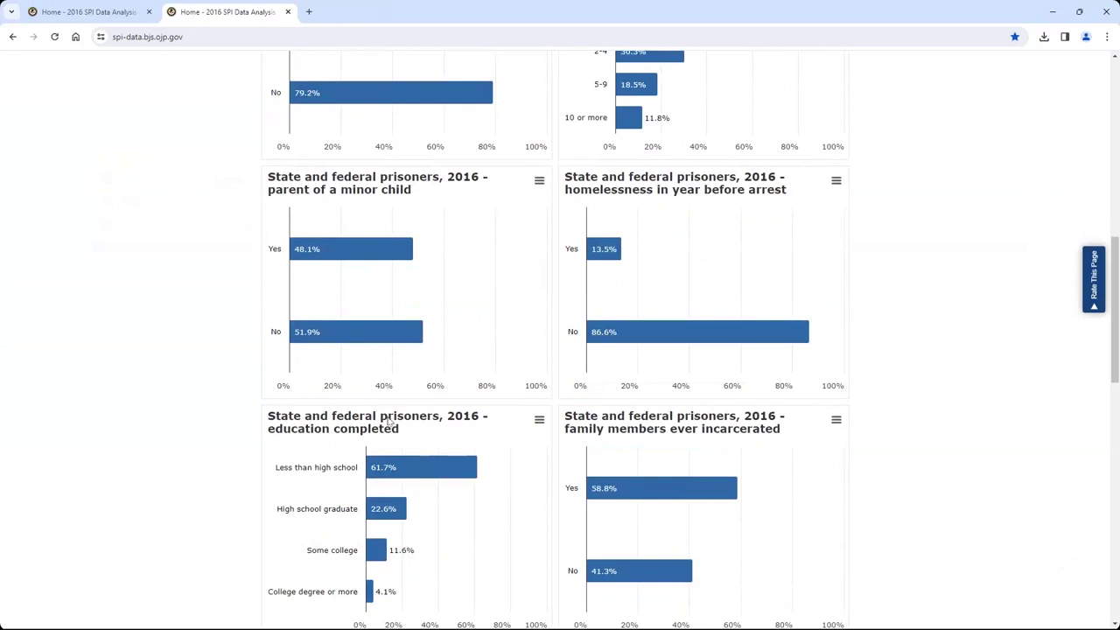
pyautogui.scroll(-2, 407, 418)
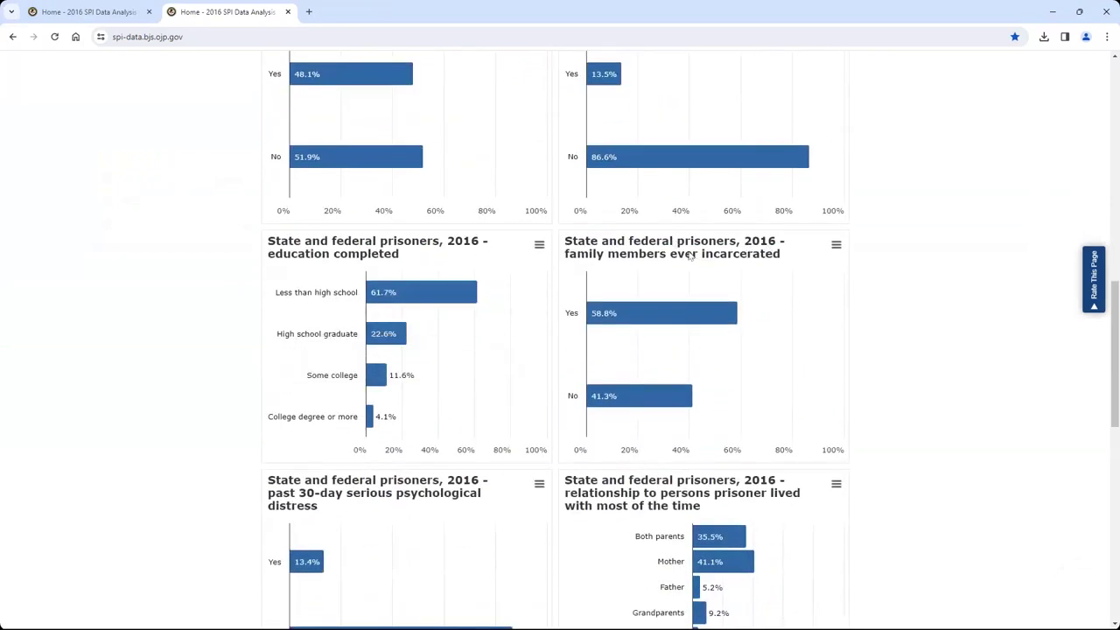
pyautogui.scroll(-2, 685, 375)
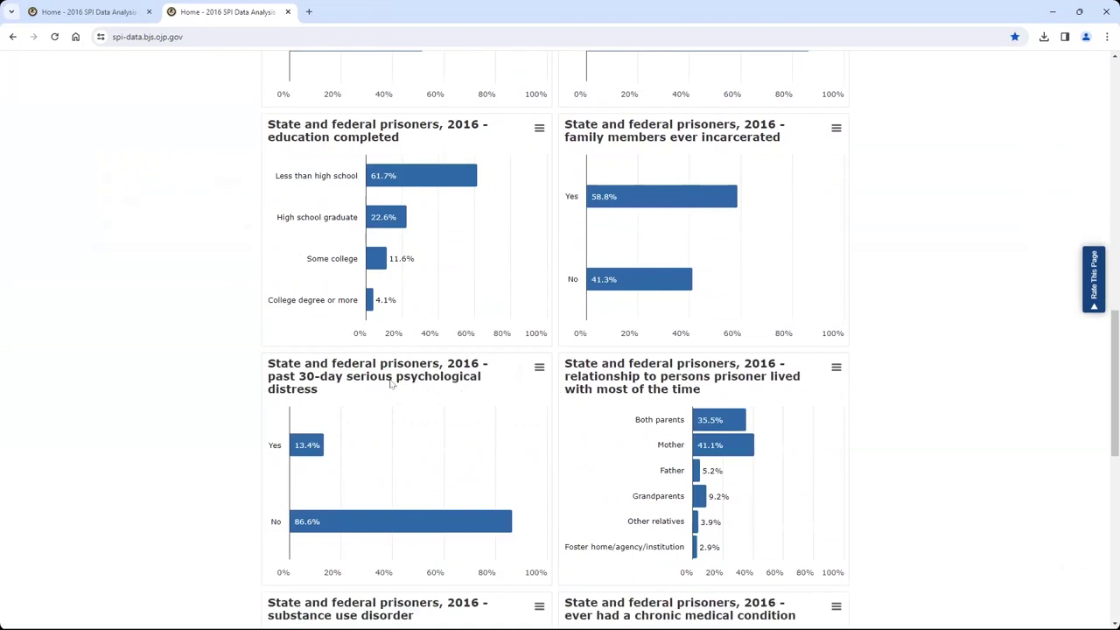
pyautogui.scroll(-2, 446, 382)
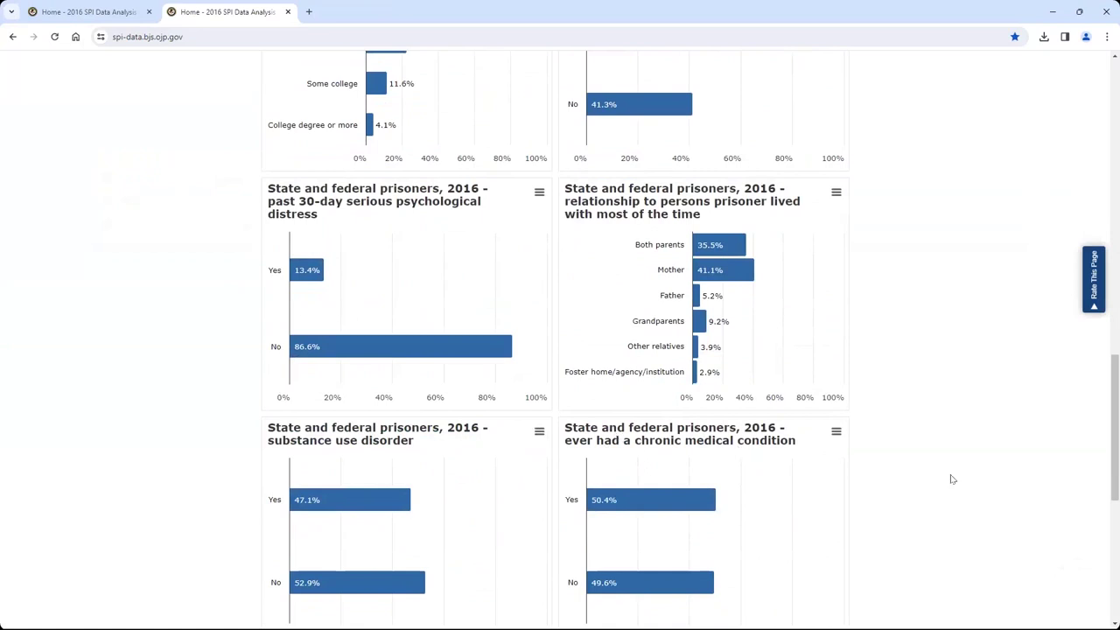
pyautogui.scroll(1, 951, 477)
pyautogui.scroll(2, 951, 477)
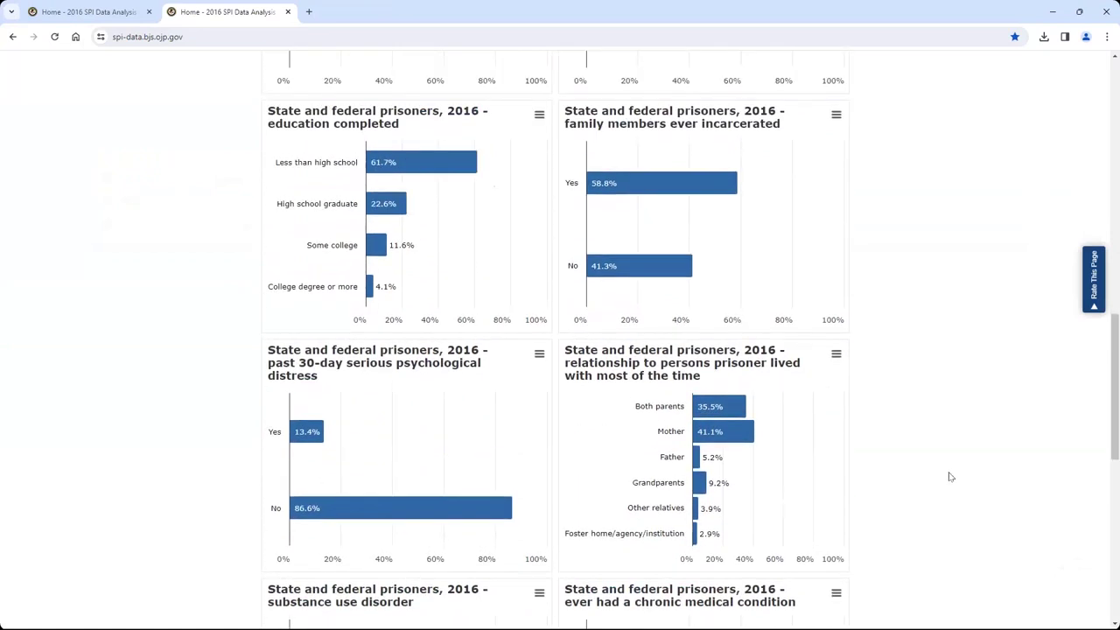
pyautogui.scroll(1, 951, 477)
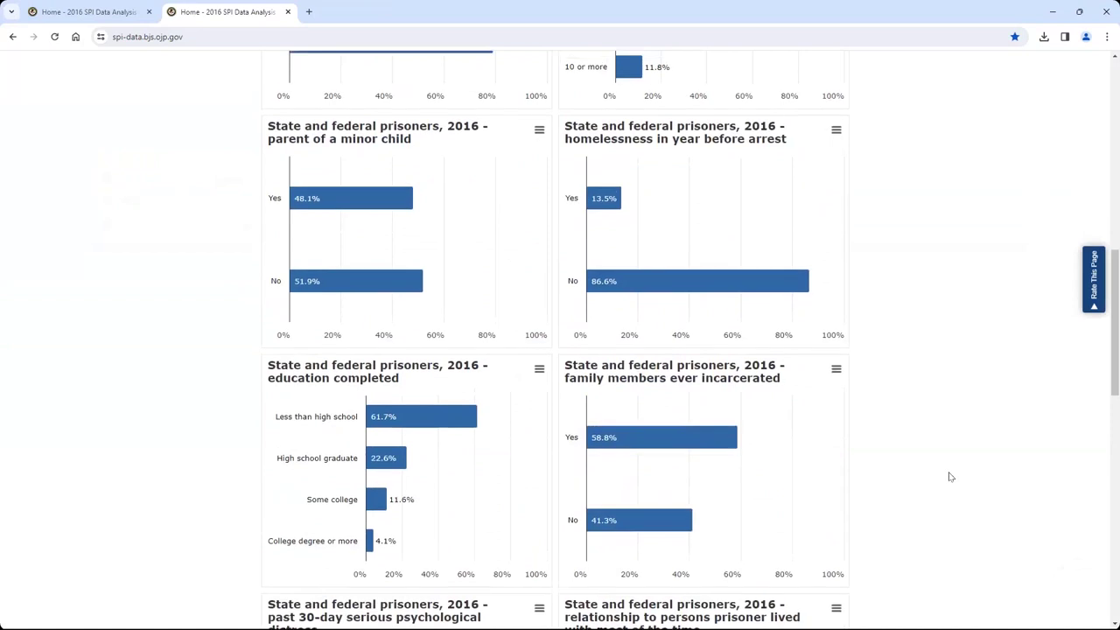
pyautogui.scroll(1, 952, 477)
pyautogui.scroll(2, 951, 477)
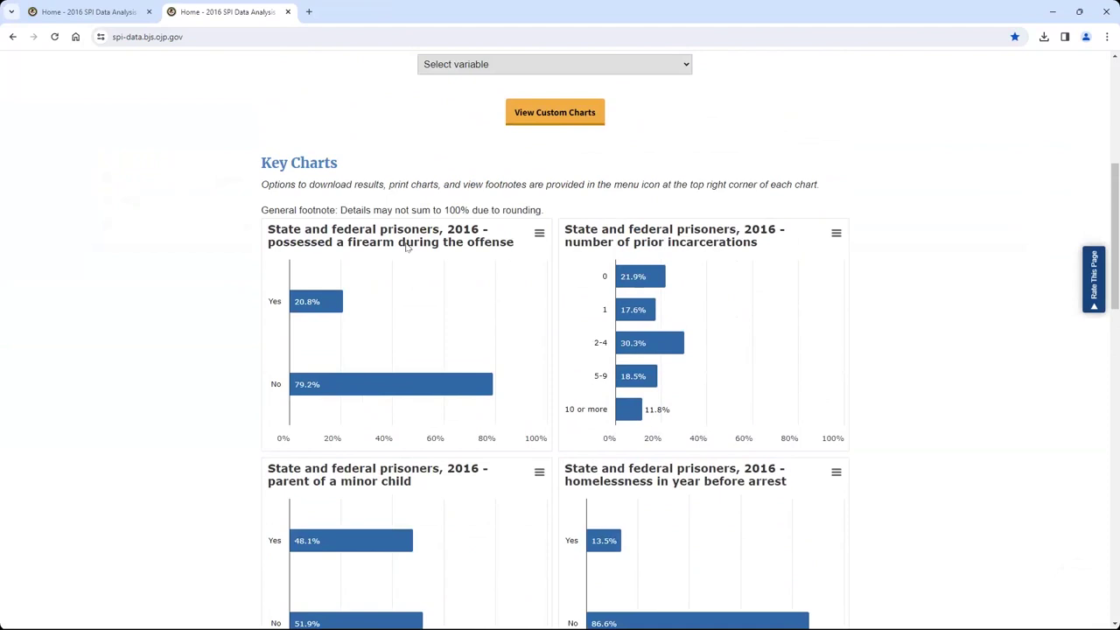
# View the Yes bar's details in the chart on firearm possession during the offense and display that chart's footnote
pyautogui.scroll(-1, 406, 247)
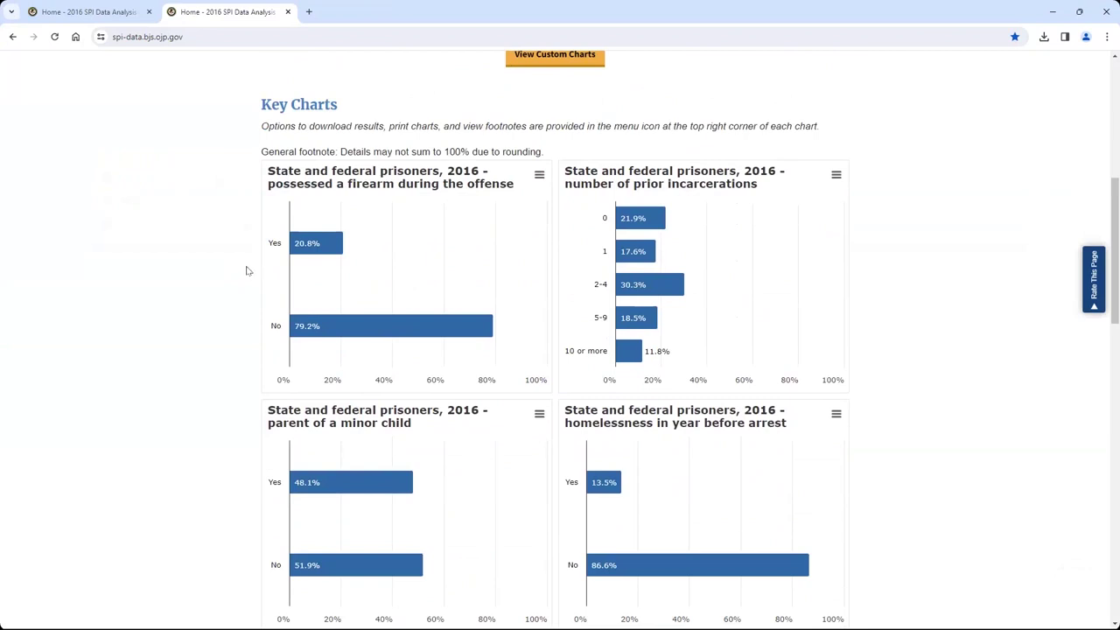
pyautogui.moveTo(332, 245)
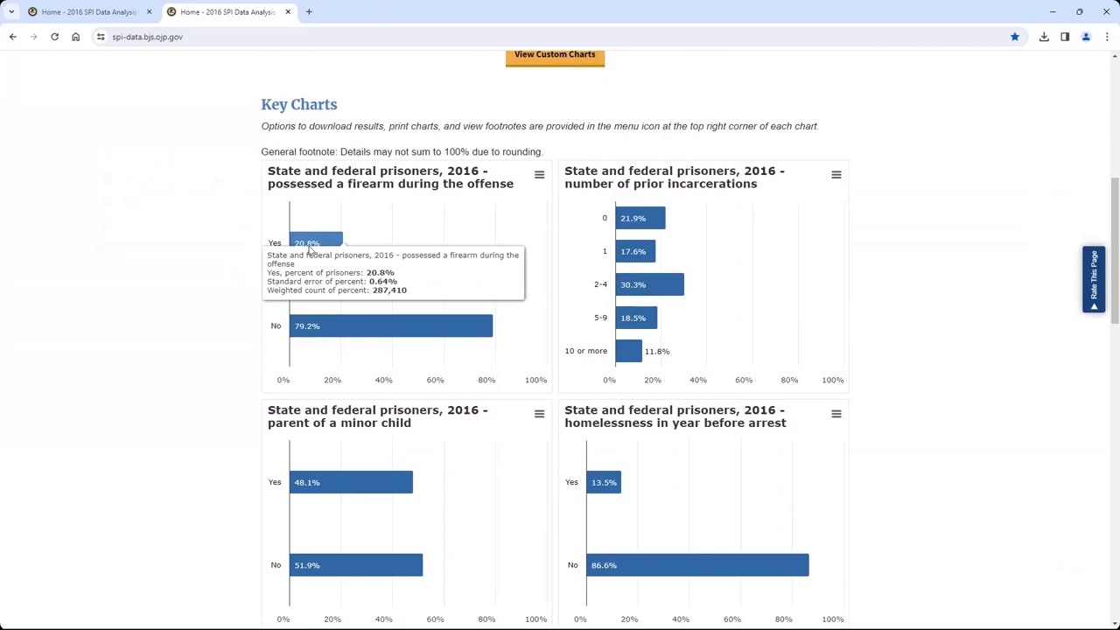
pyautogui.click(540, 177)
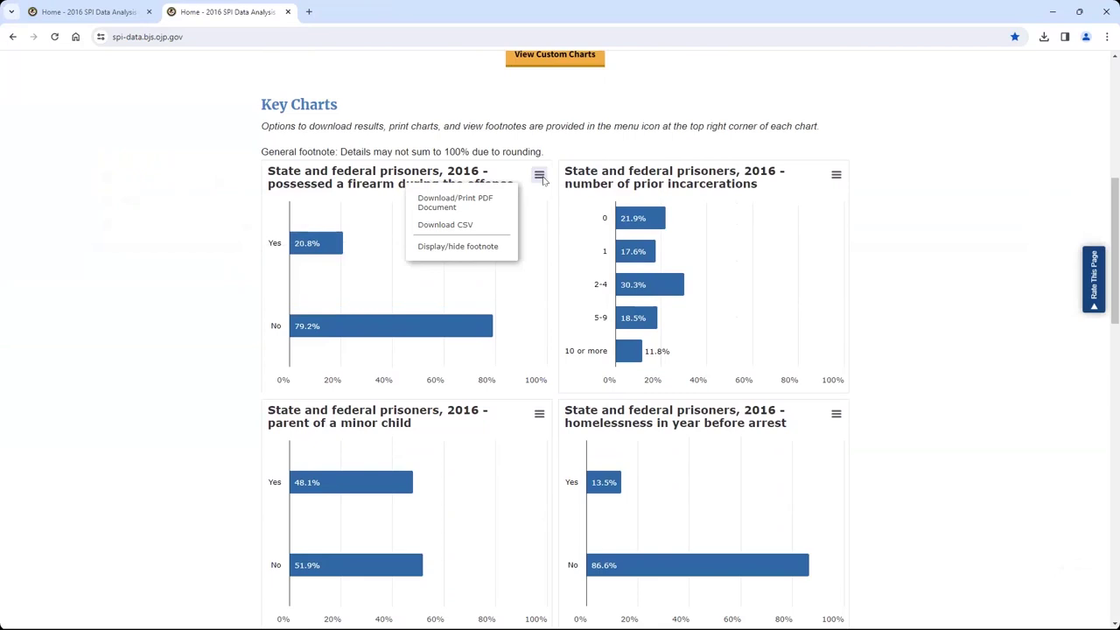
pyautogui.click(483, 249)
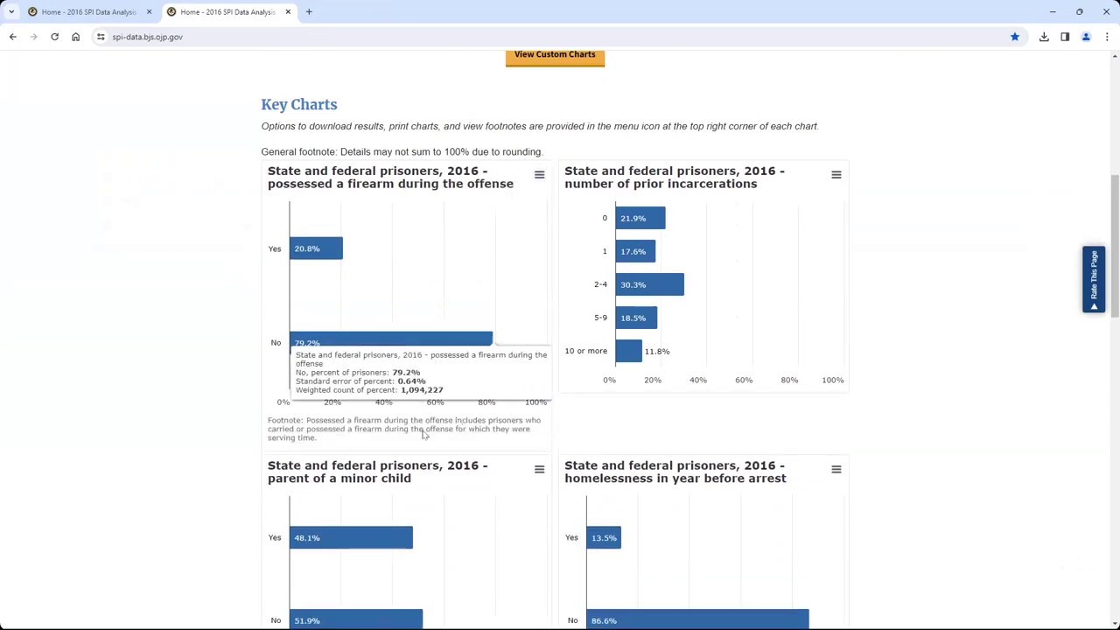
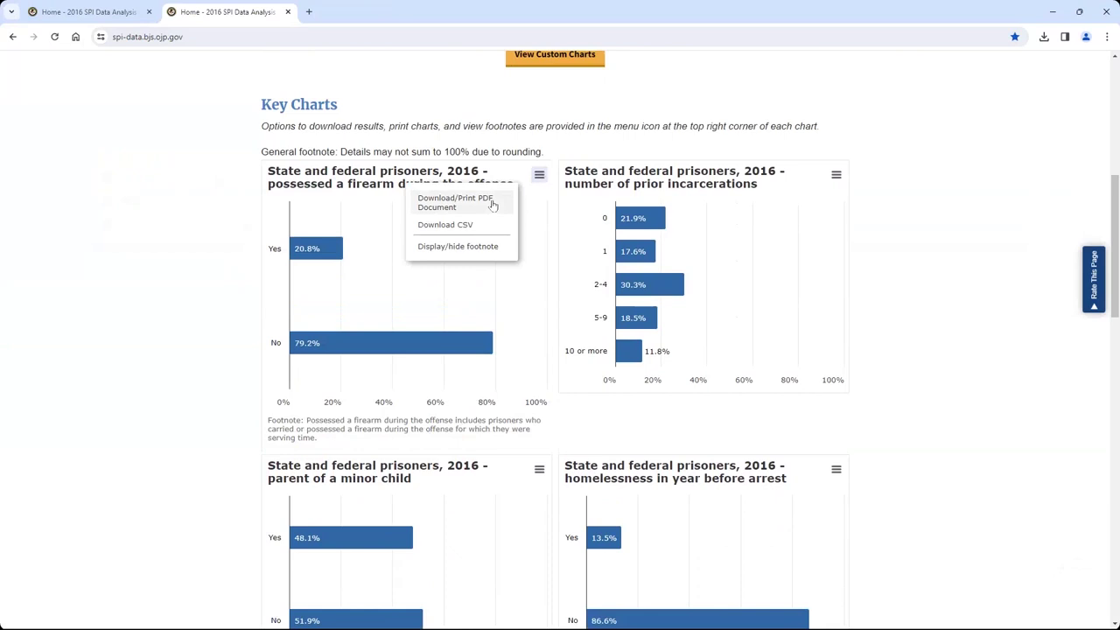
# Download the firearm possession chart with its footnote as a PDF document and open the downloaded file
pyautogui.click(492, 204)
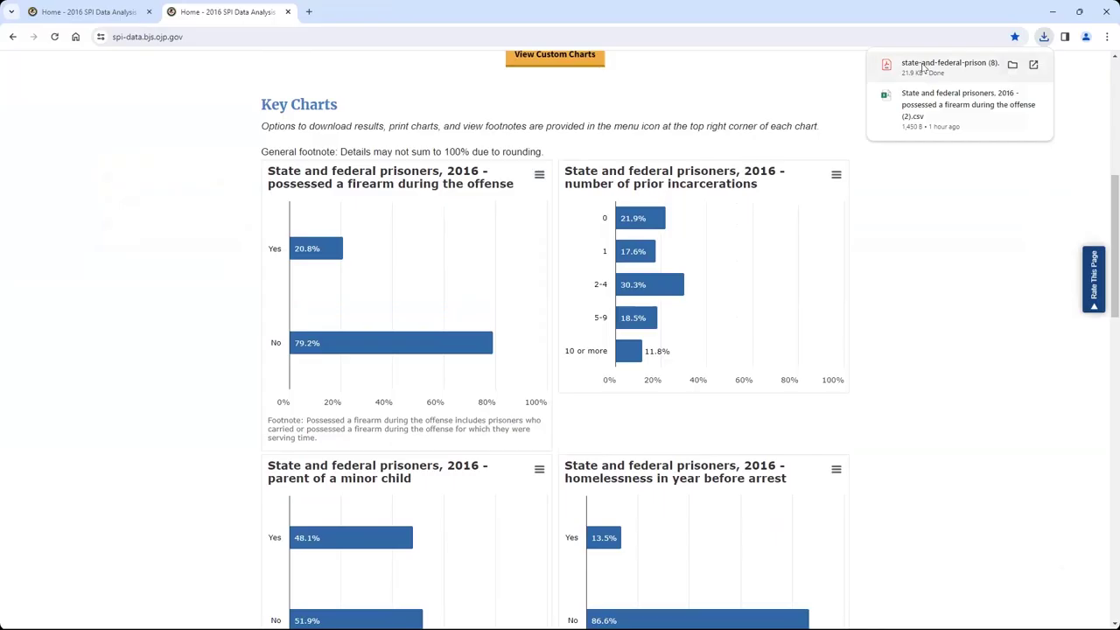
pyautogui.click(923, 68)
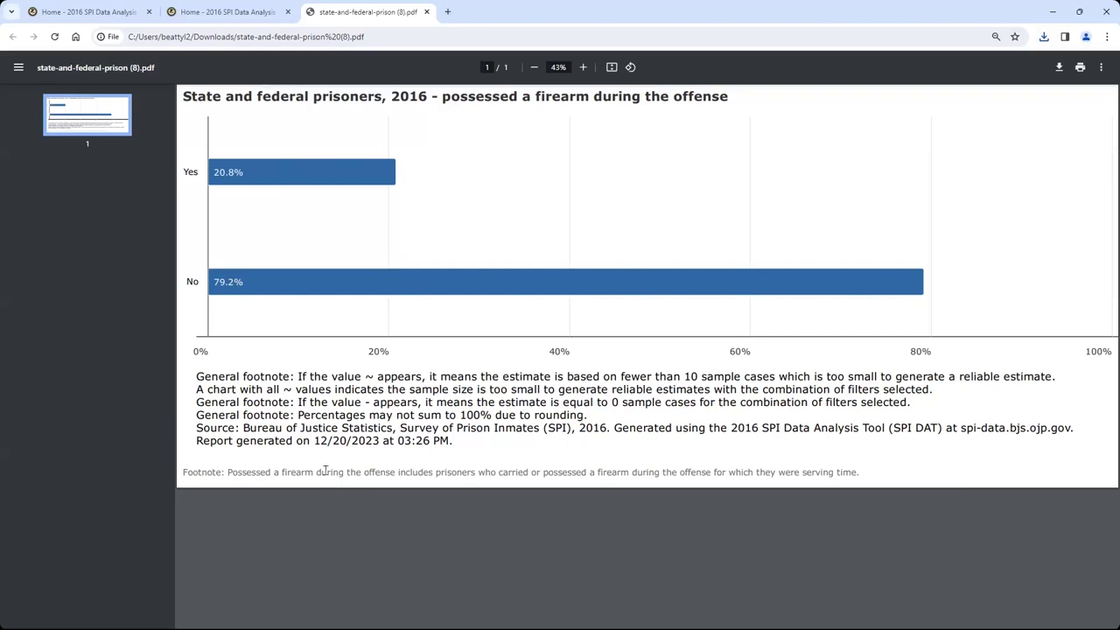
# Back on the SPI DAT page, hide the firearm possession chart's footnote and open a fresh PDF download of the chart
pyautogui.click(232, 12)
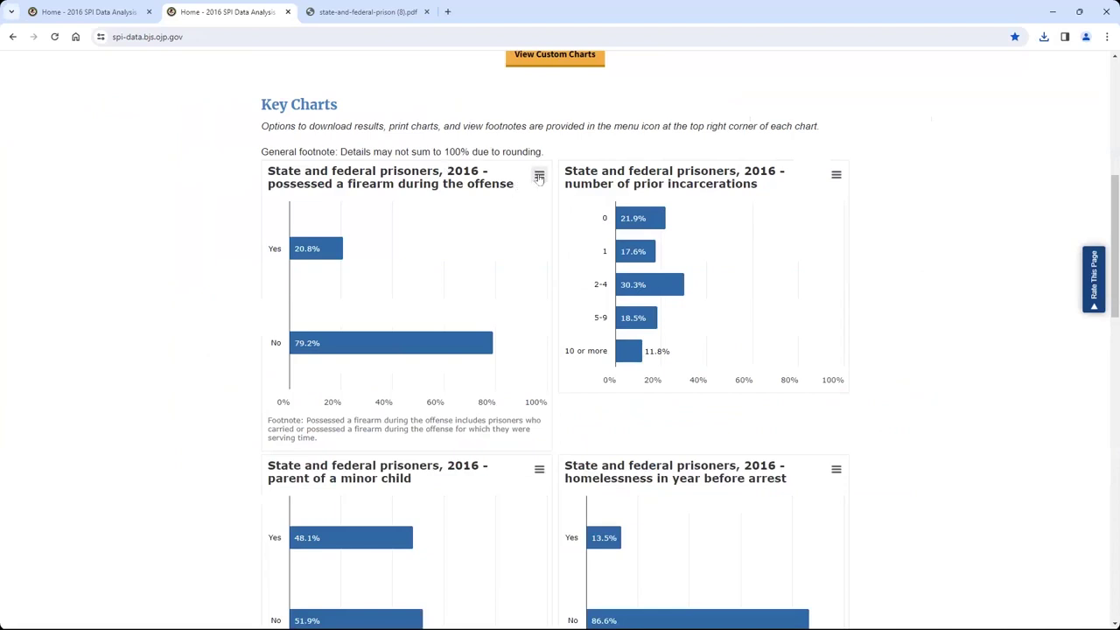
pyautogui.click(539, 177)
pyautogui.click(476, 245)
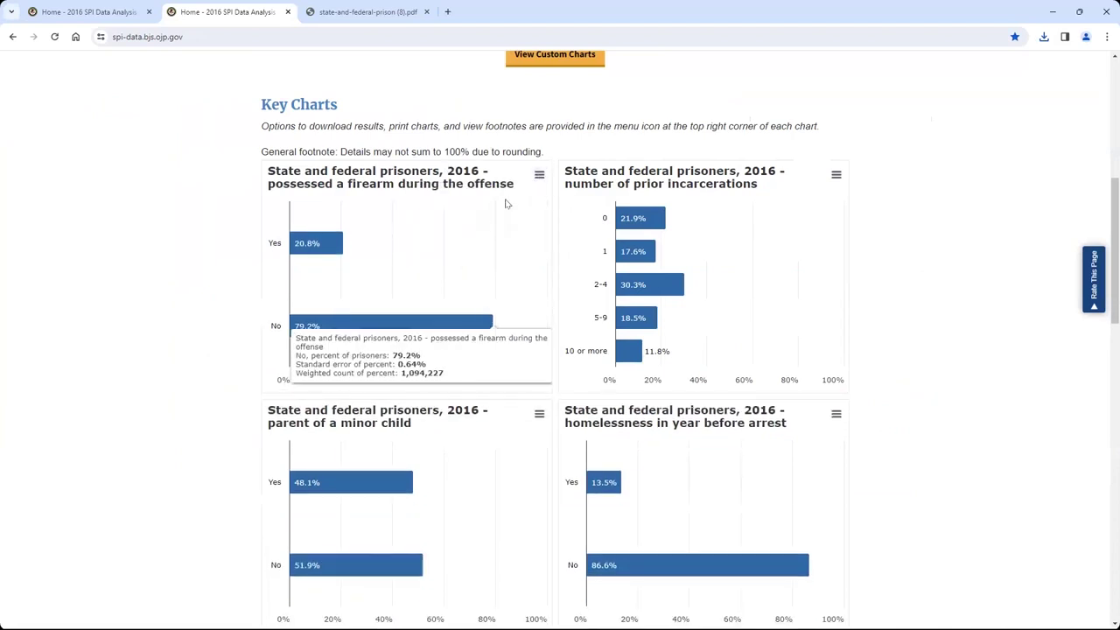
pyautogui.click(539, 175)
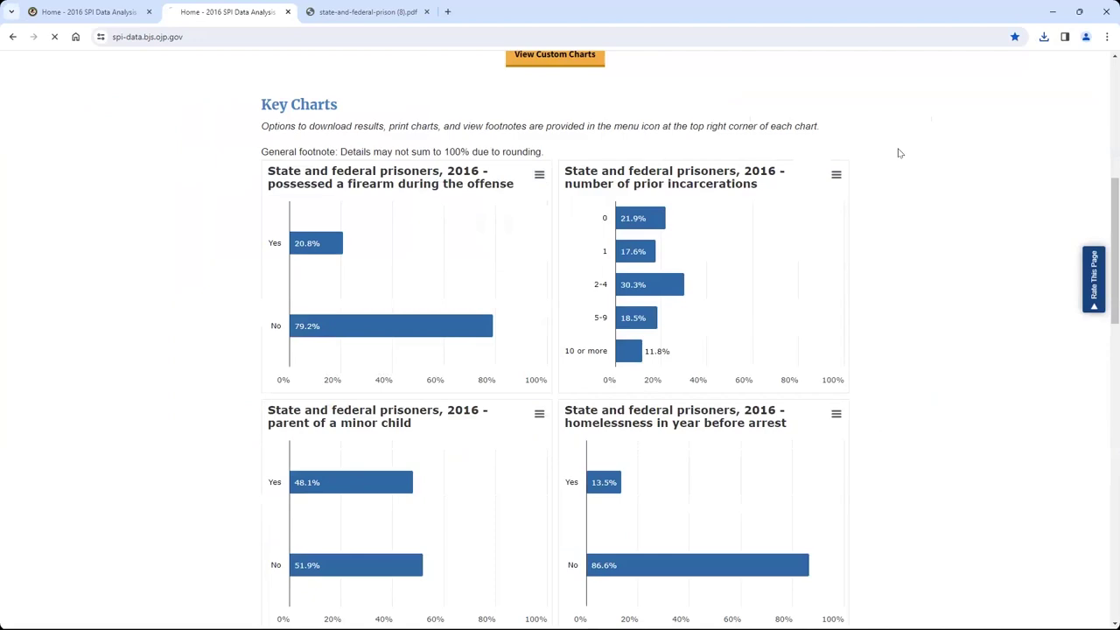
pyautogui.click(971, 62)
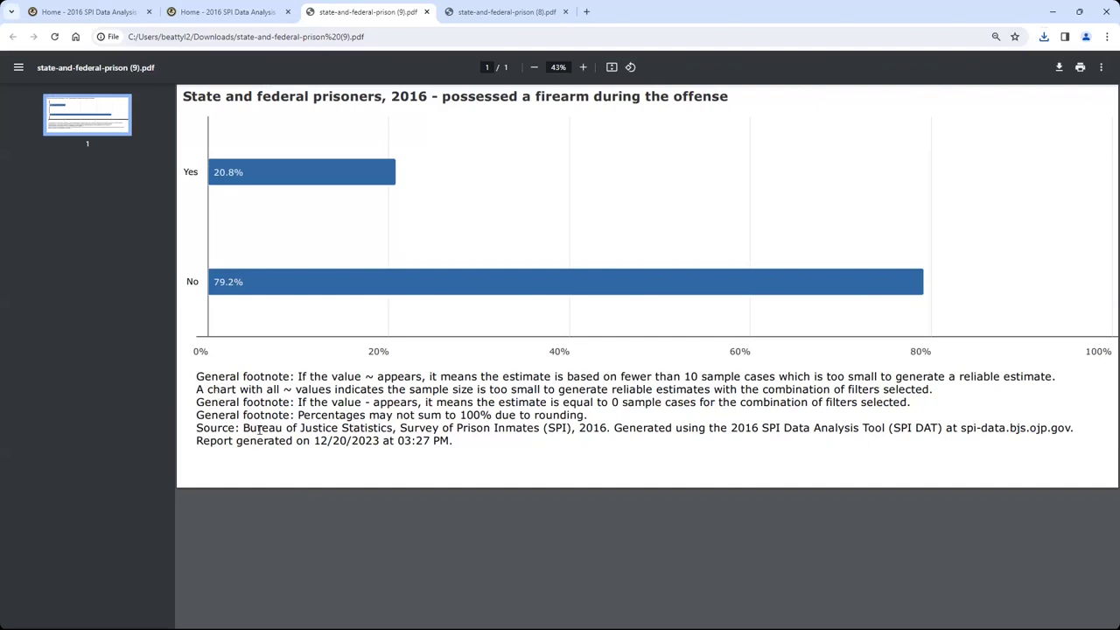
# Return to the SPI DAT page, download the firearm possession chart's data as CSV and open the file in Excel
pyautogui.click(210, 10)
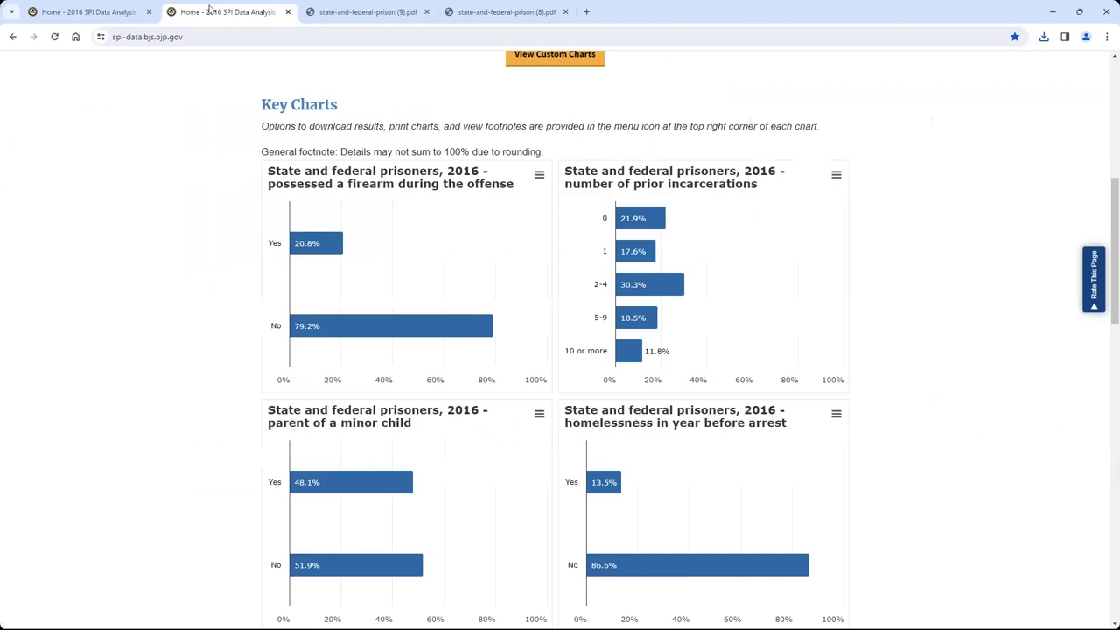
pyautogui.click(539, 175)
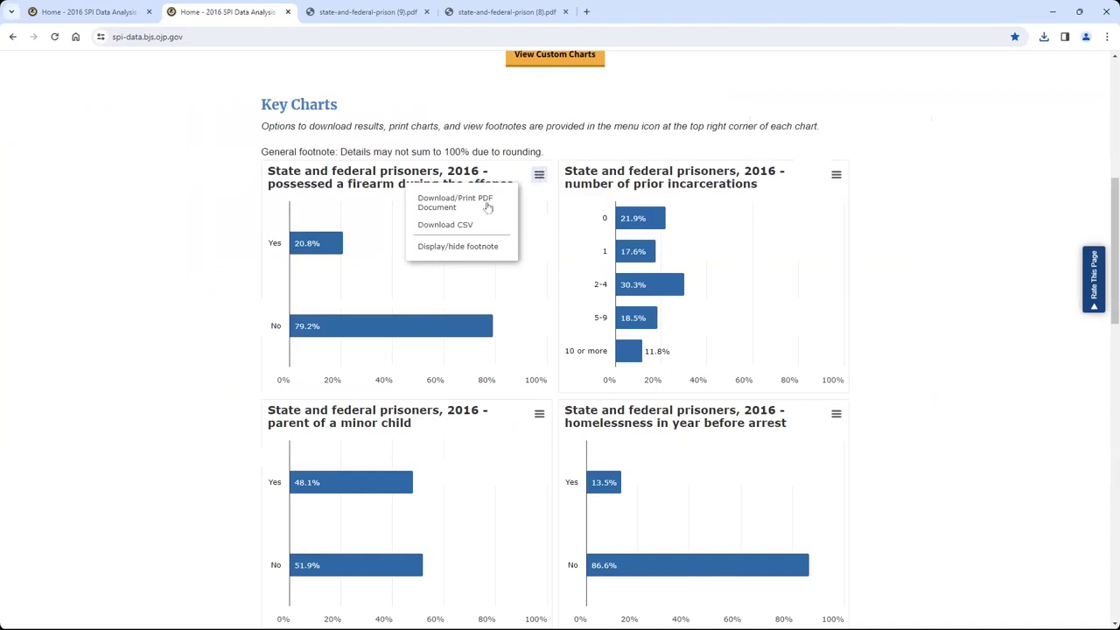
pyautogui.click(466, 224)
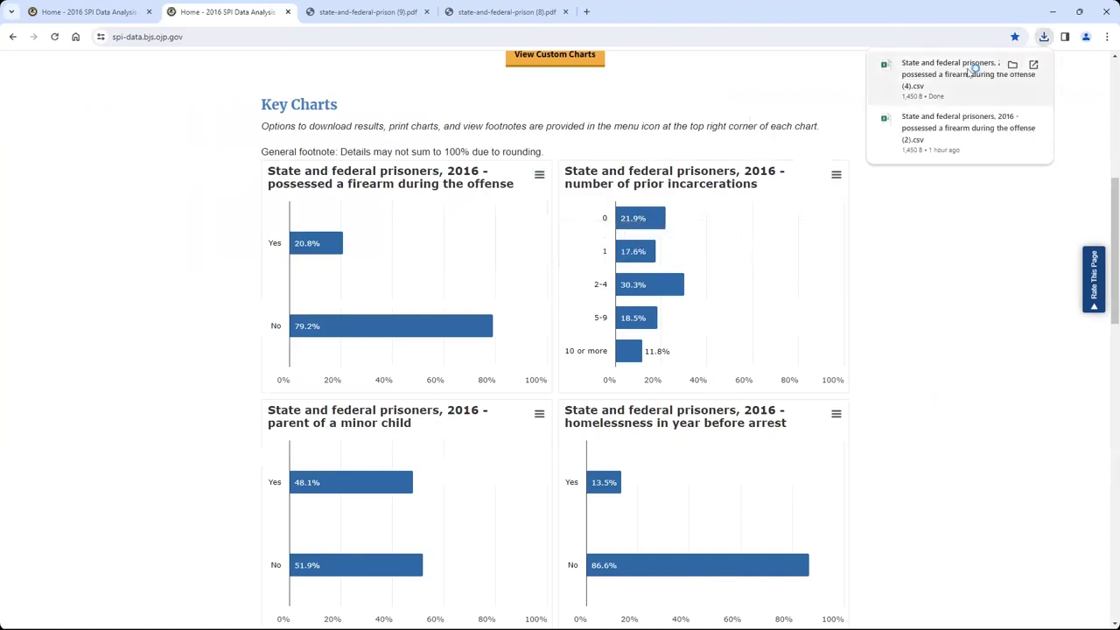
pyautogui.click(968, 74)
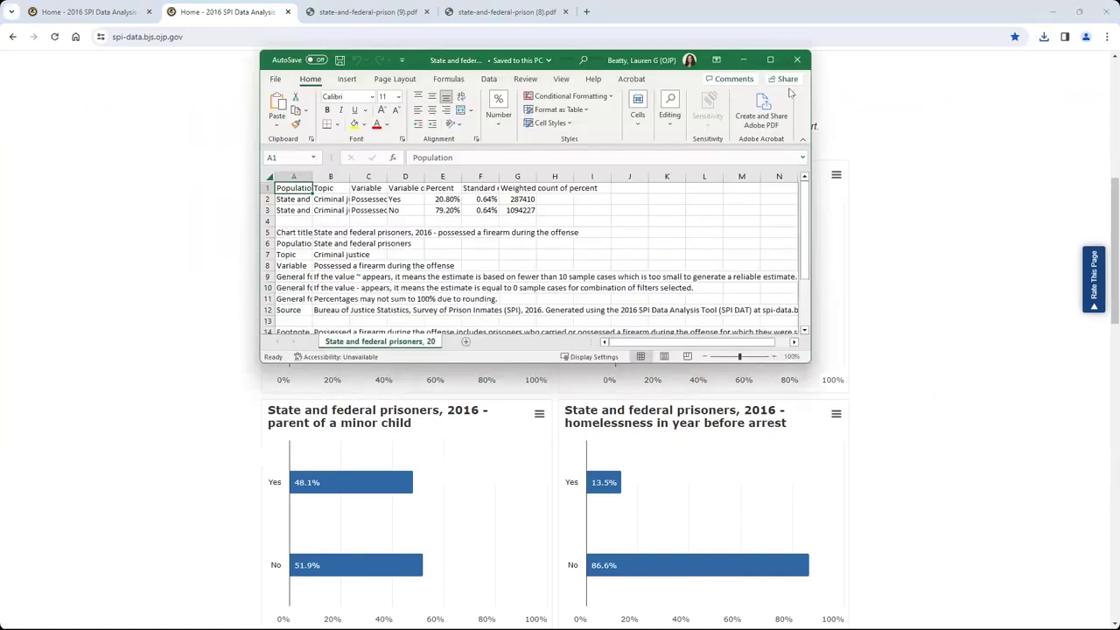
# Maximize the Excel window and select the Percent values in cells E2:E3 for review
pyautogui.click(770, 59)
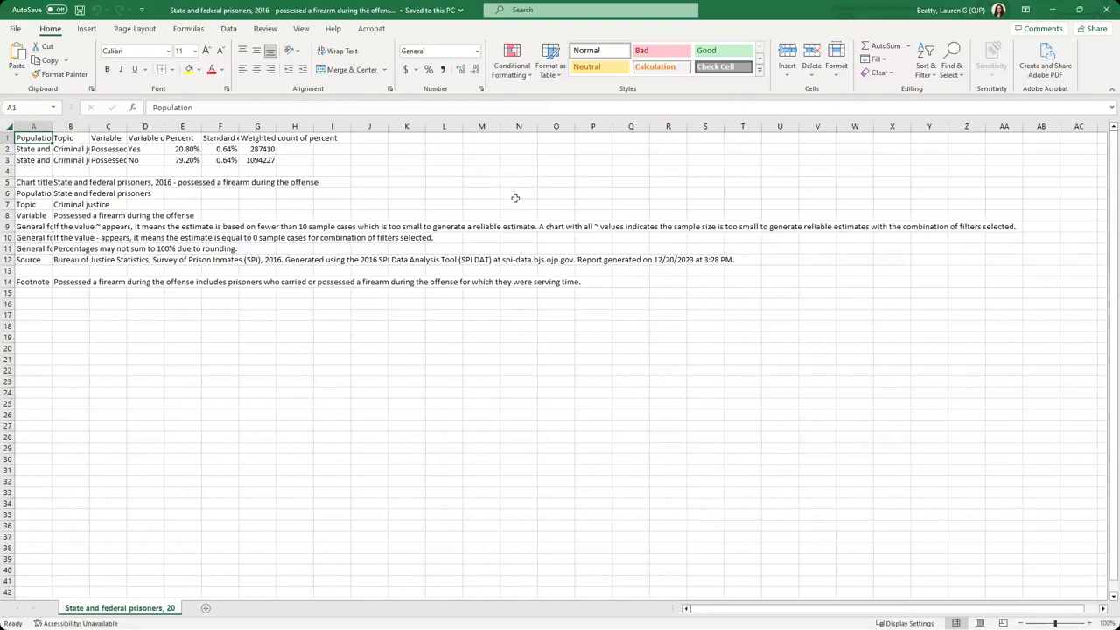
pyautogui.moveTo(198, 151); pyautogui.dragTo(184, 161)
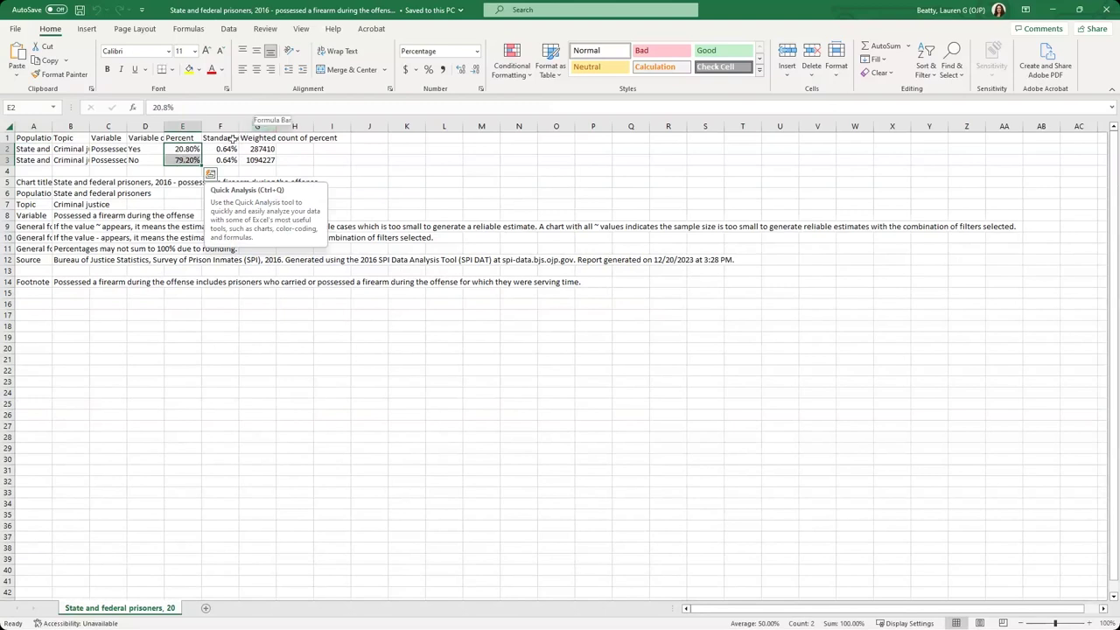
# Examine the standard error and weighted count headers in F1:G1 and the chart title in row 5
pyautogui.moveTo(221, 138); pyautogui.dragTo(254, 140)
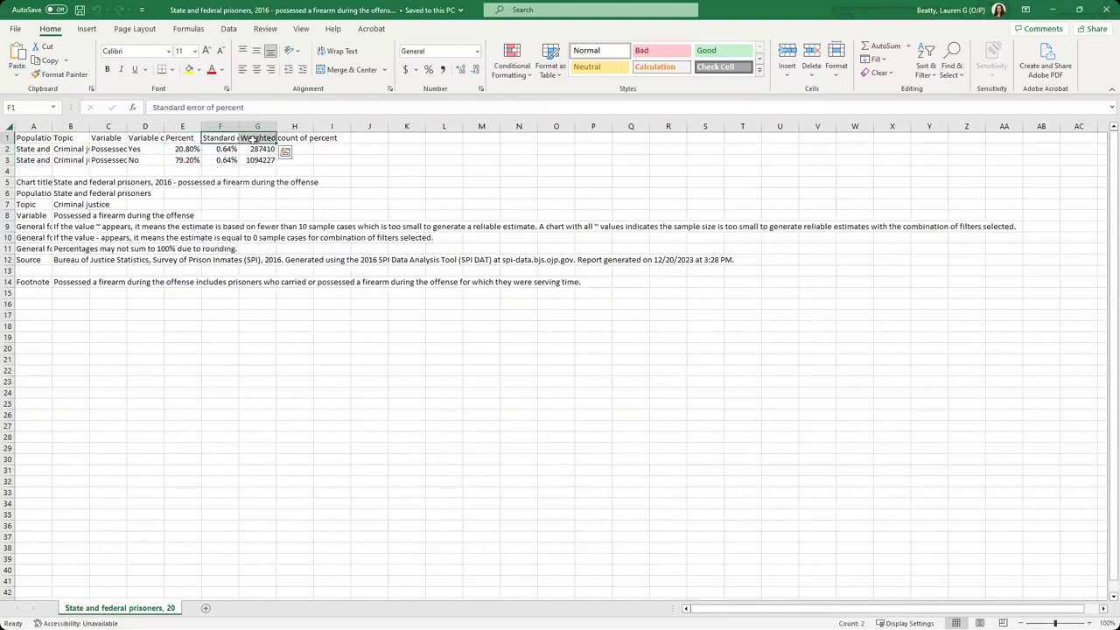
pyautogui.click(42, 183)
pyautogui.click(74, 181)
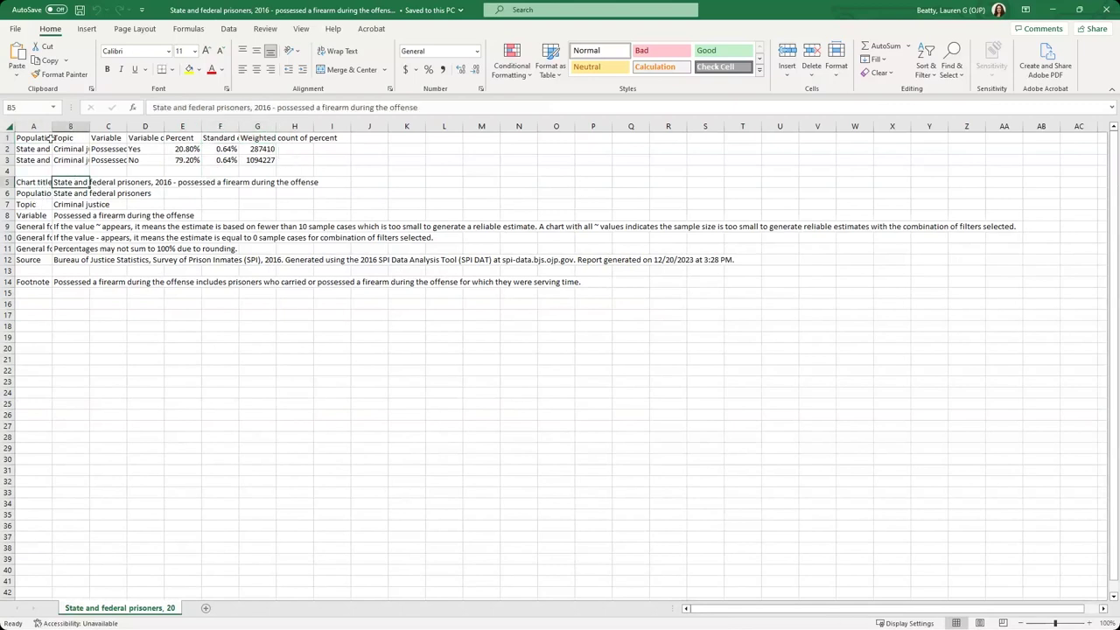
# Widen column A slightly to fit its labels and review the Population, Topic and Variable entries in rows 6 to 8
pyautogui.moveTo(52, 127); pyautogui.dragTo(62, 128)
pyautogui.click(38, 193)
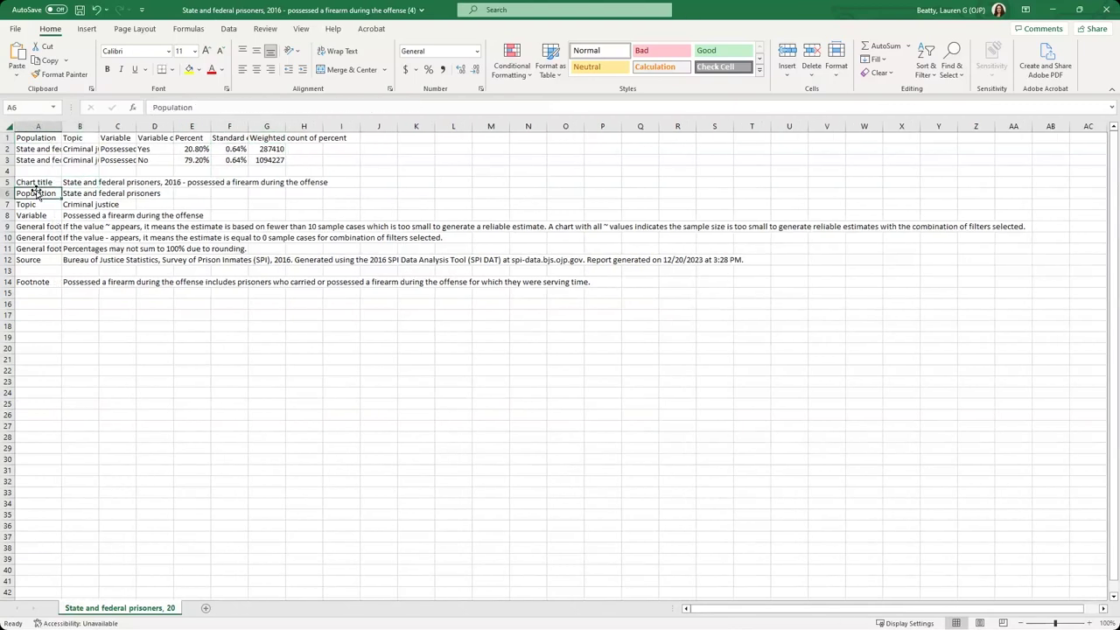
pyautogui.click(78, 204)
pyautogui.click(79, 194)
pyautogui.click(45, 205)
pyautogui.click(79, 204)
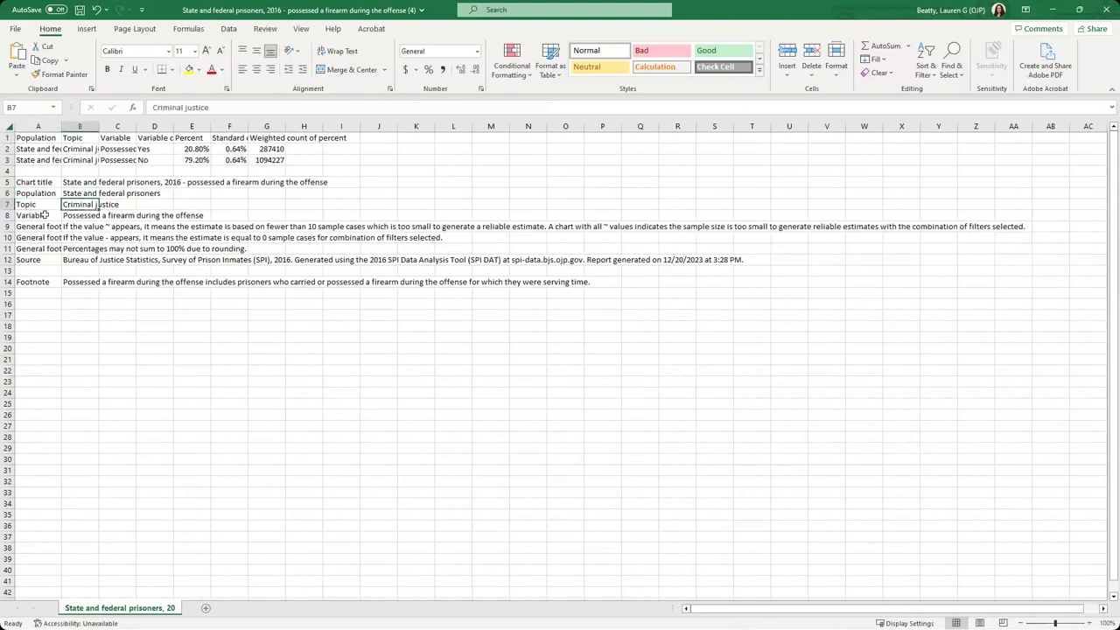
pyautogui.click(48, 215)
pyautogui.click(73, 216)
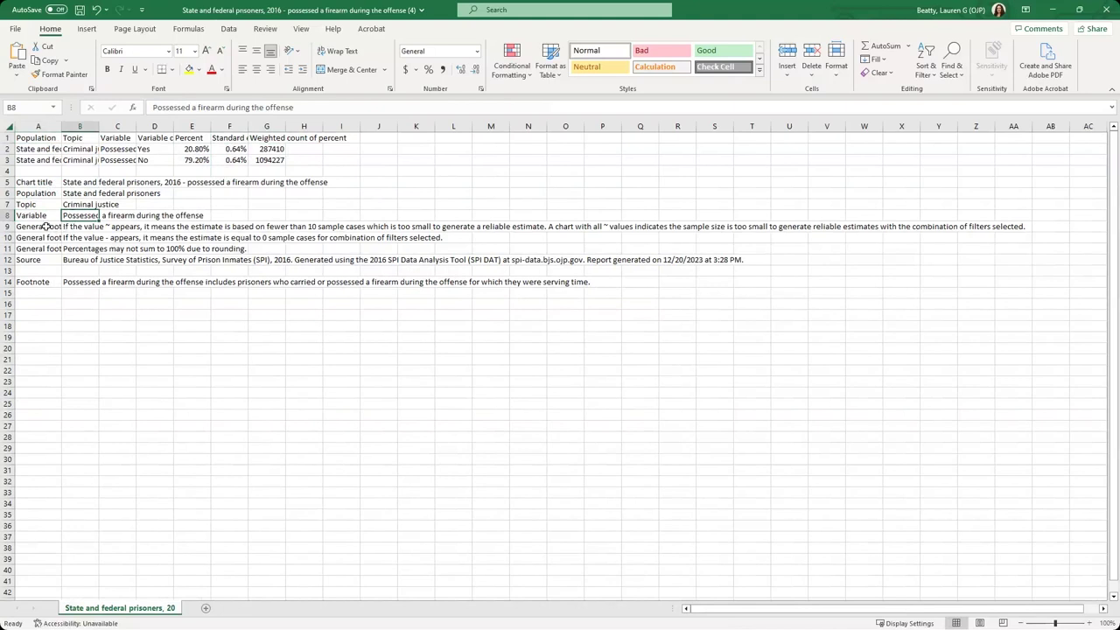
# Examine the general footnotes in rows 9 to 11, the source line with its report date, and the chart footnote in row 14
pyautogui.moveTo(46, 227); pyautogui.dragTo(40, 248)
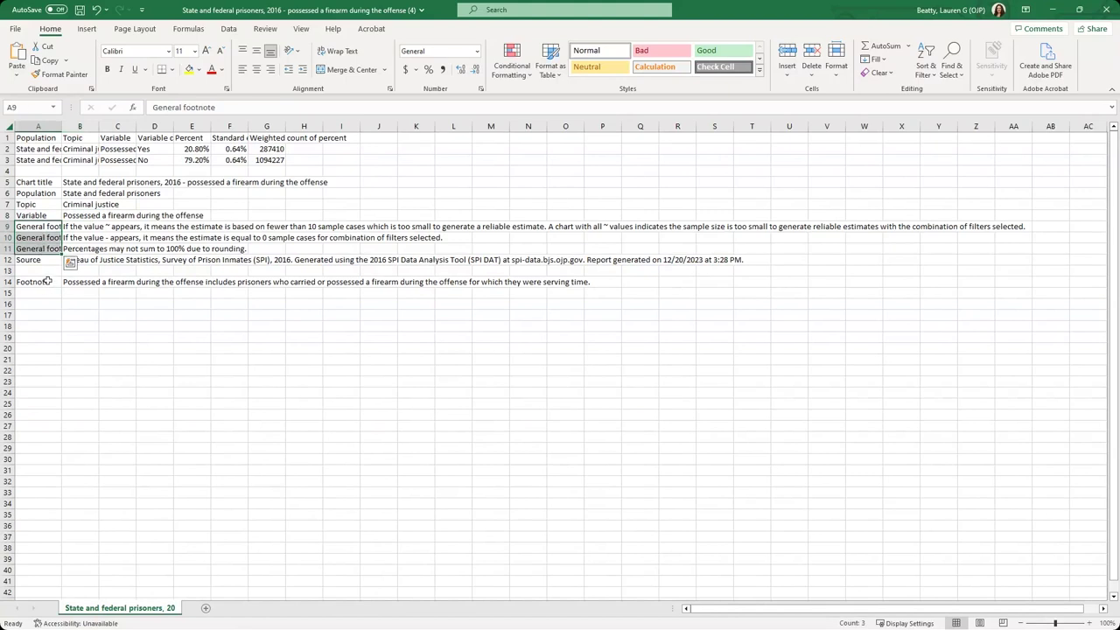
pyautogui.click(49, 261)
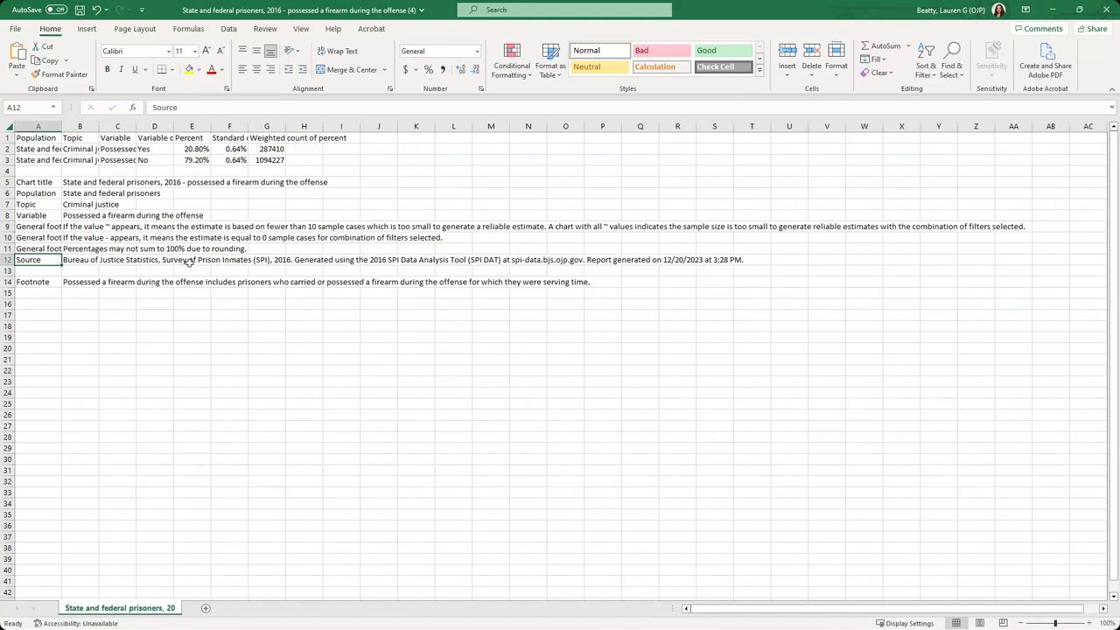
pyautogui.moveTo(658, 260); pyautogui.dragTo(735, 260)
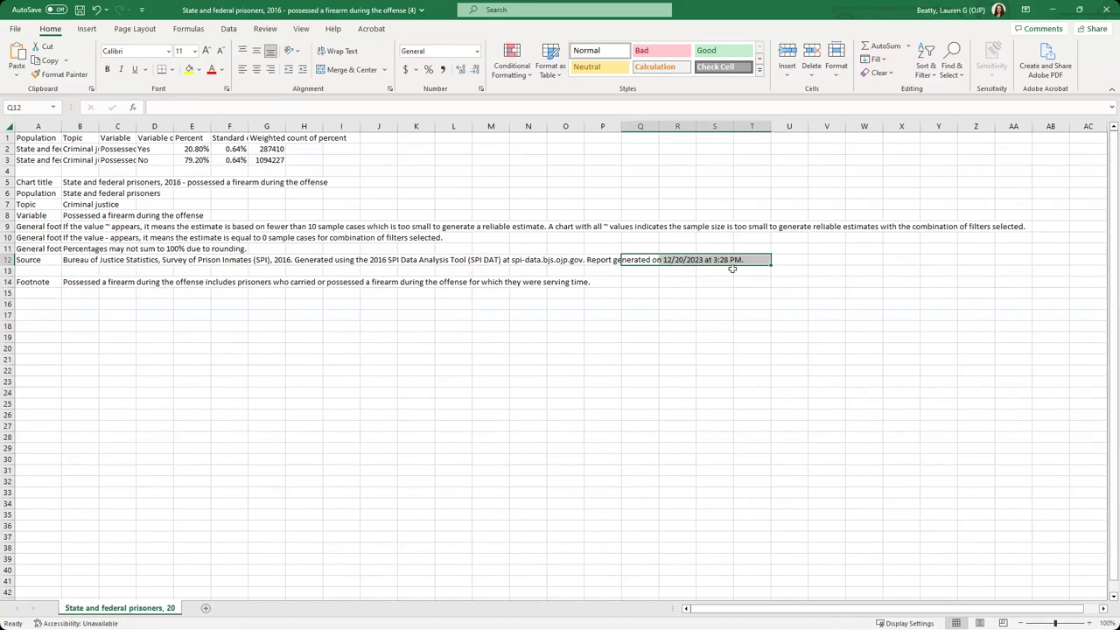
pyautogui.click(206, 326)
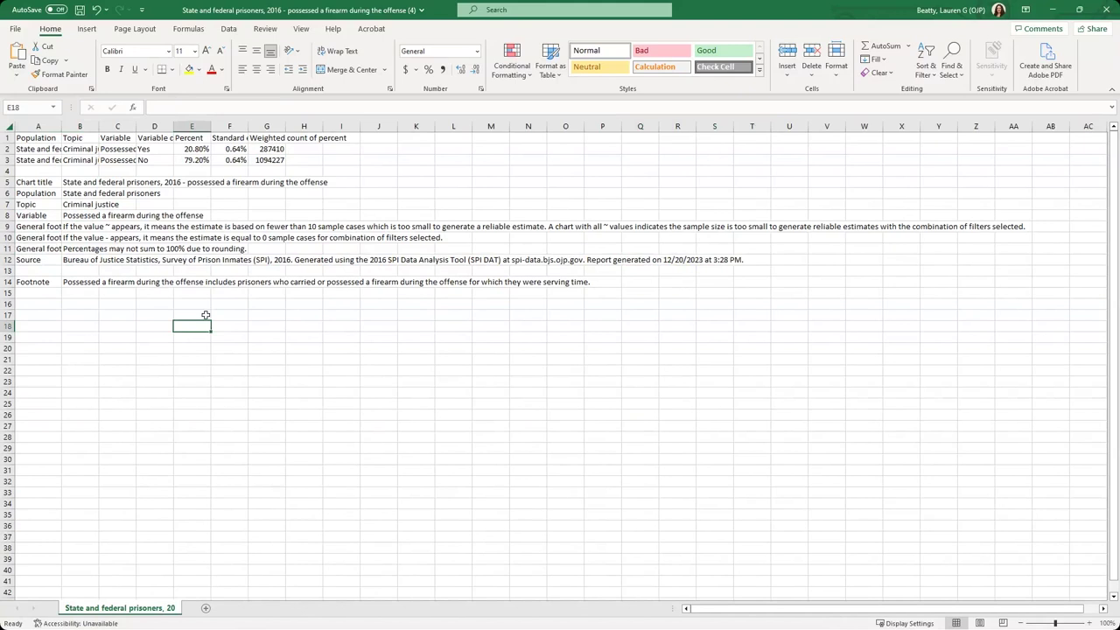
pyautogui.click(41, 283)
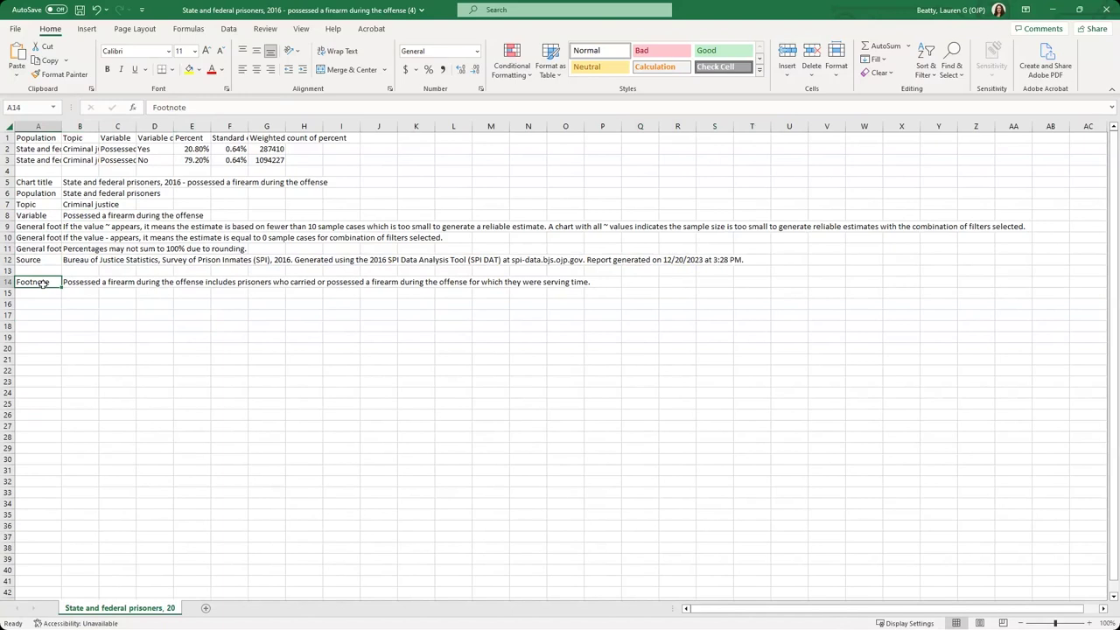
pyautogui.click(67, 280)
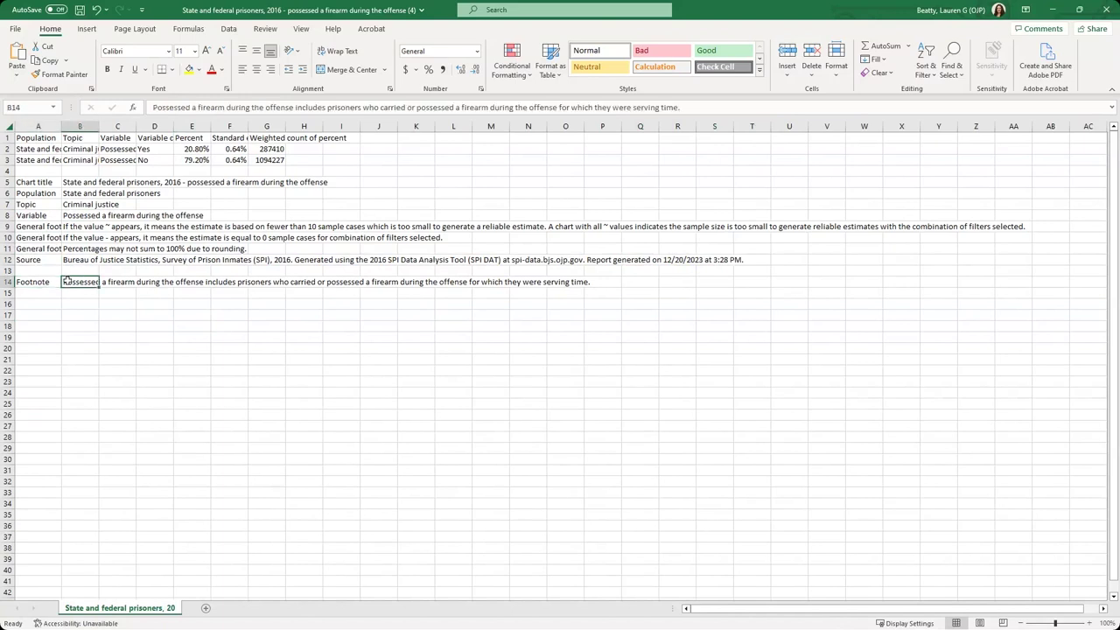
# Return to the SPI DAT page in the browser and view the population options under Custom Charts
pyautogui.click(1052, 9)
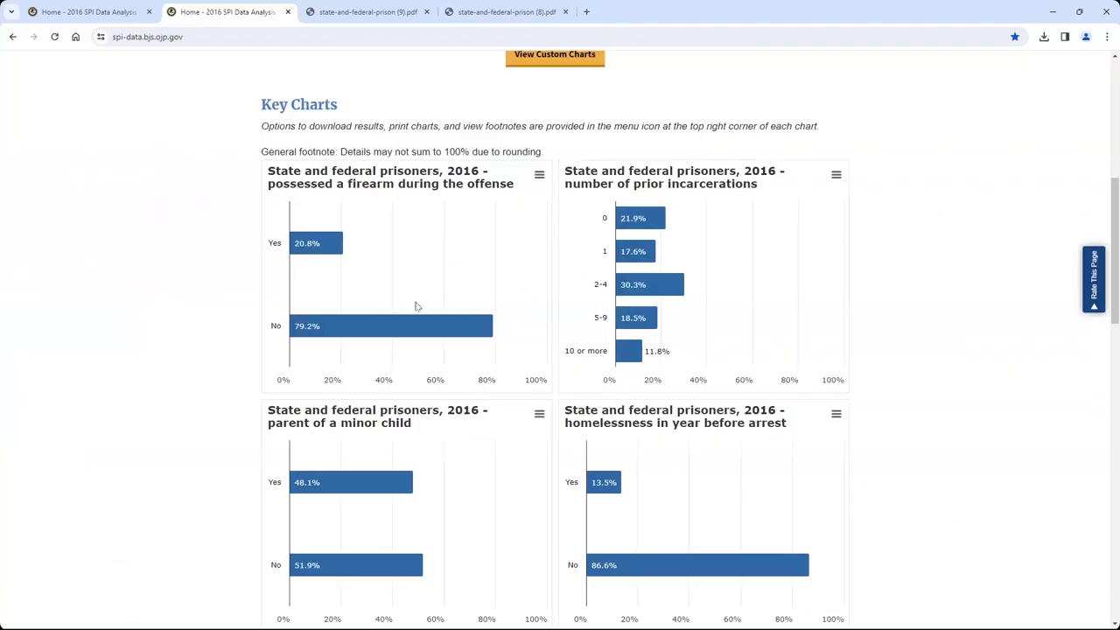
pyautogui.scroll(2, 417, 310)
pyautogui.scroll(1, 418, 312)
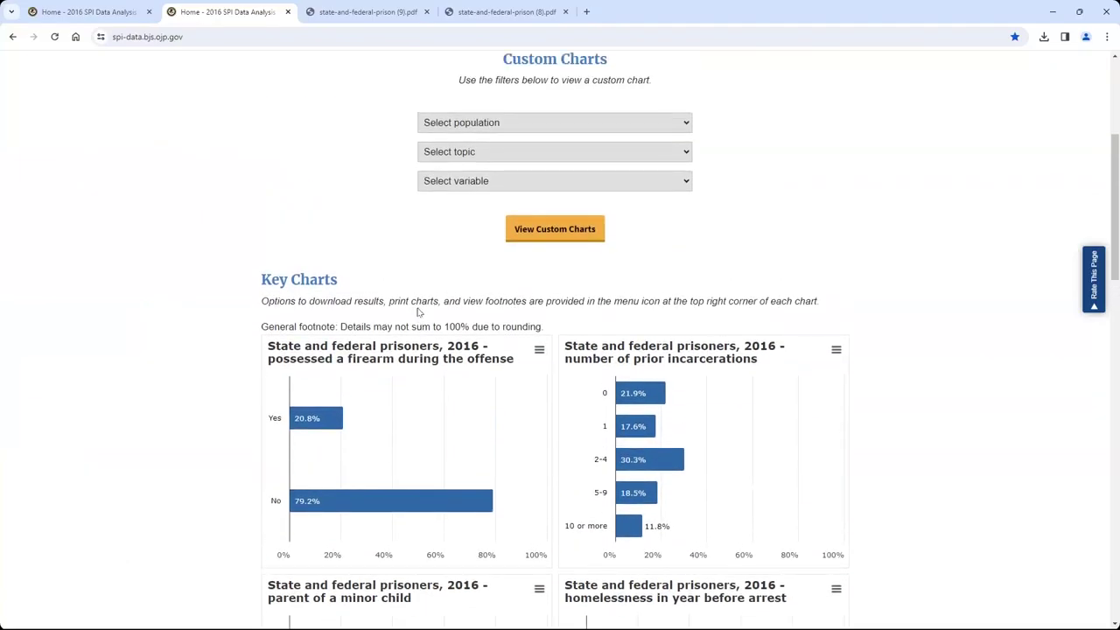
pyautogui.scroll(1, 417, 312)
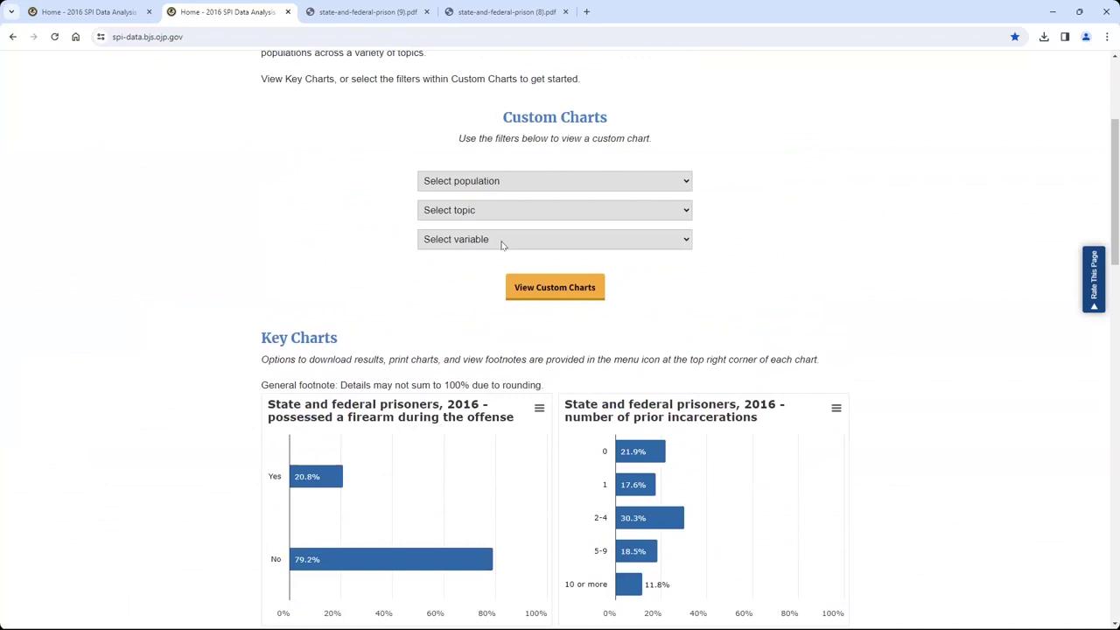
pyautogui.click(541, 182)
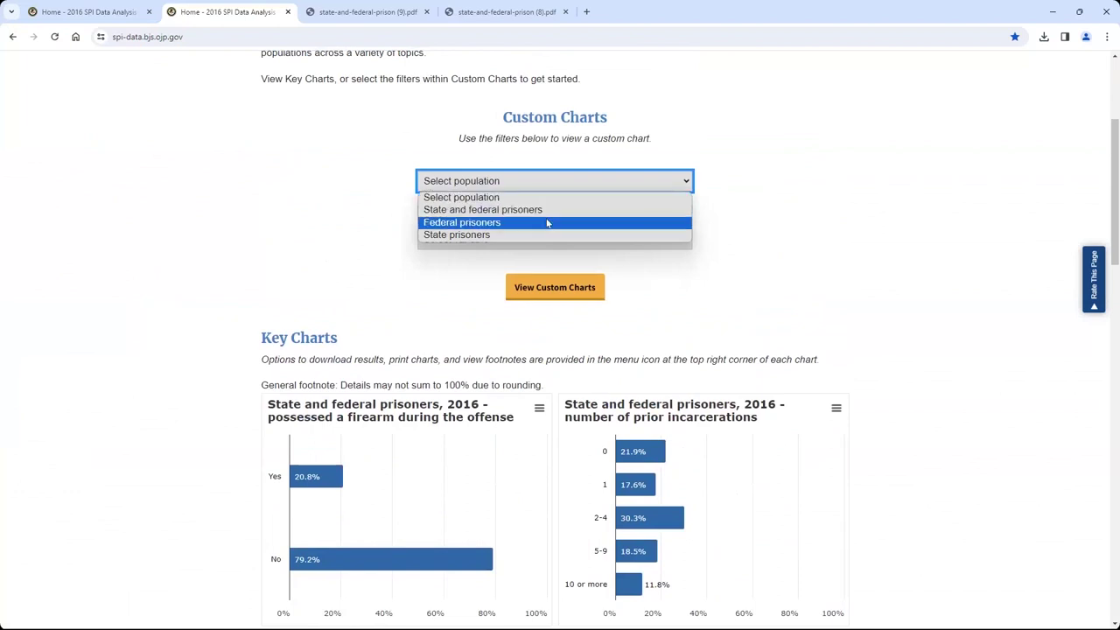
pyautogui.click(863, 324)
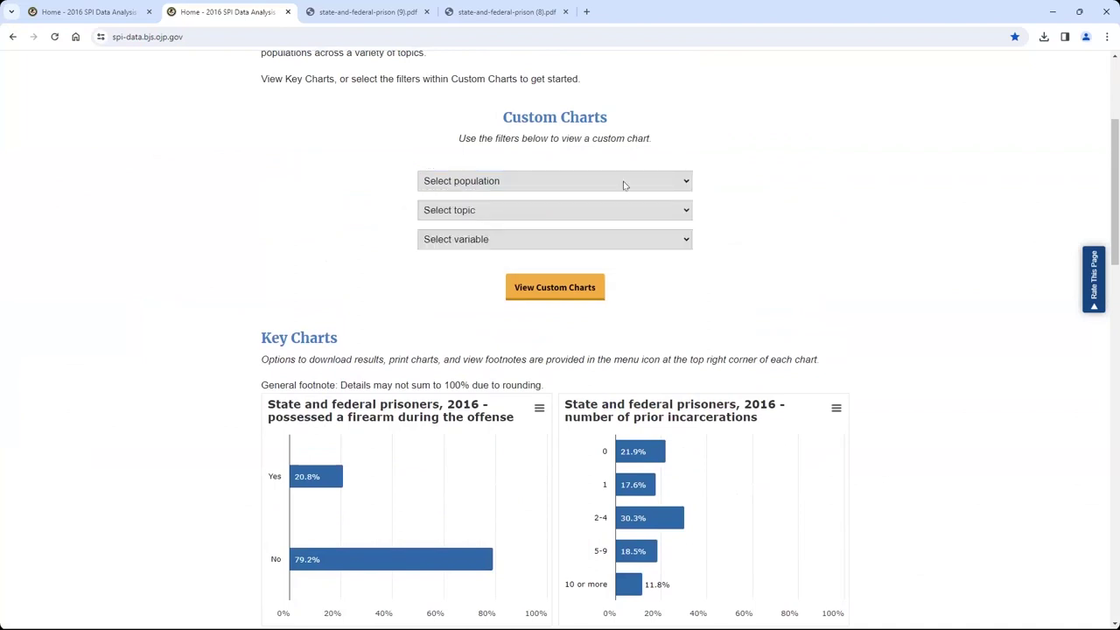
# View the Custom Charts topic options, choose Demographic characteristics and look through its variables
pyautogui.click(619, 210)
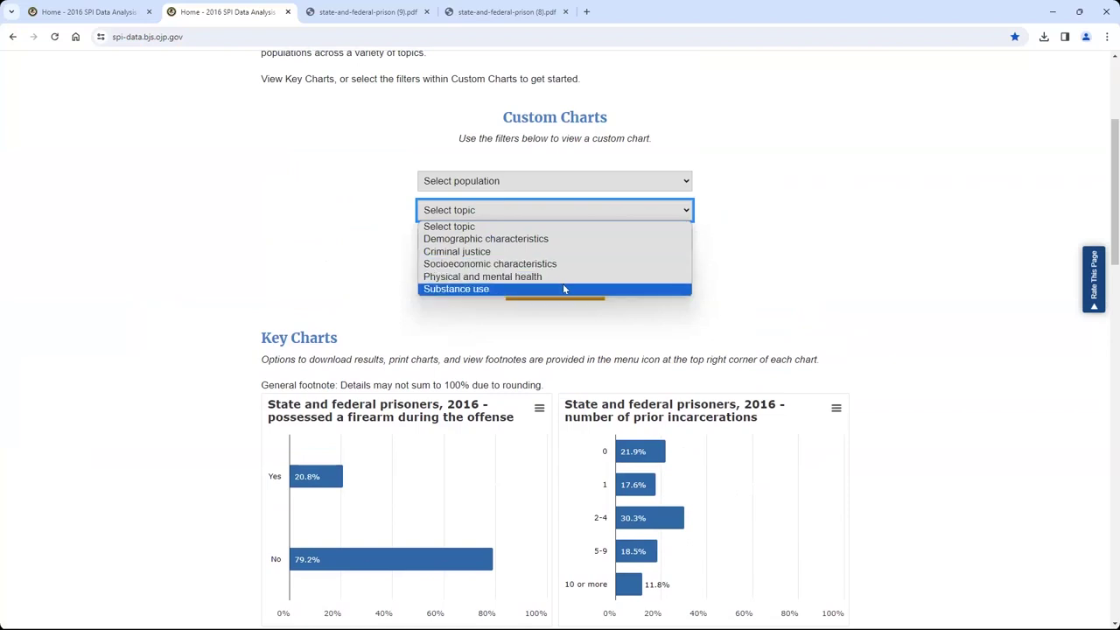
pyautogui.click(812, 295)
pyautogui.click(608, 215)
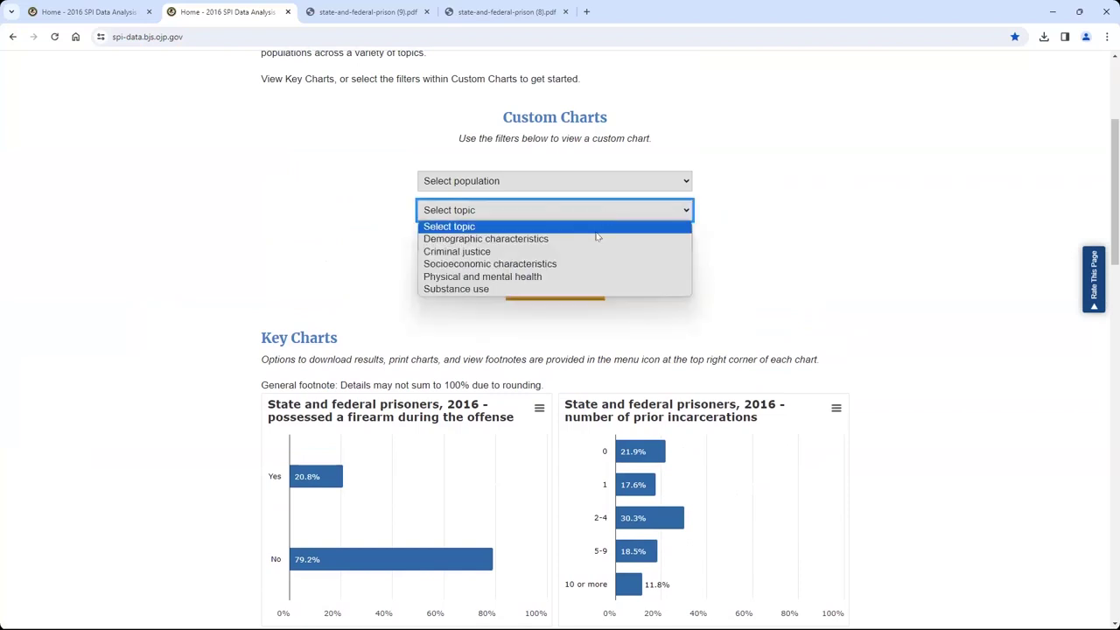
pyautogui.click(595, 240)
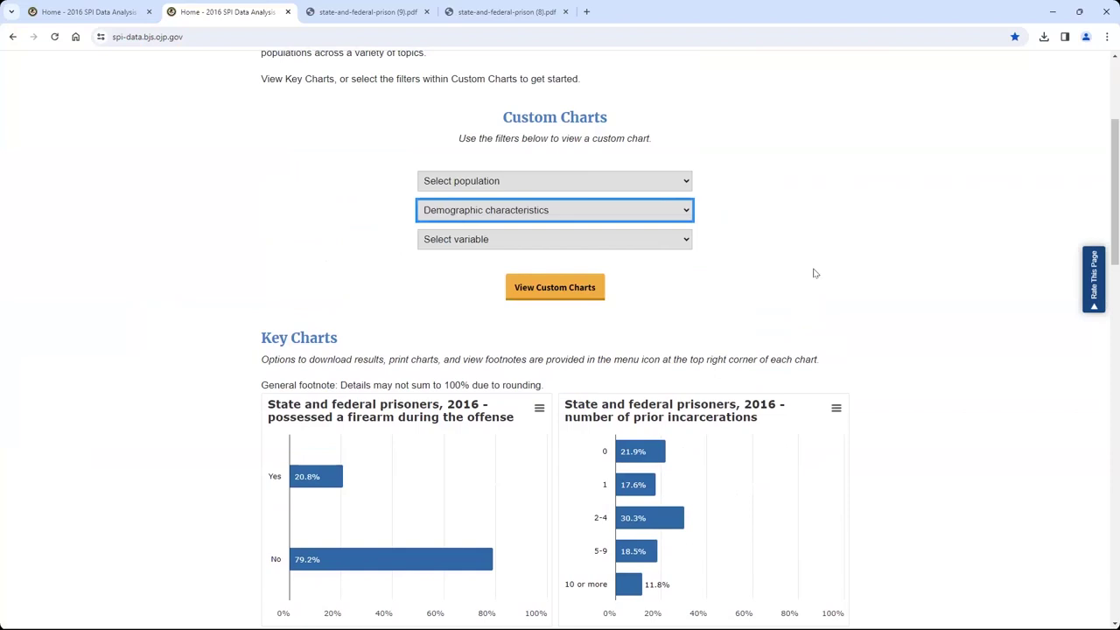
pyautogui.click(649, 245)
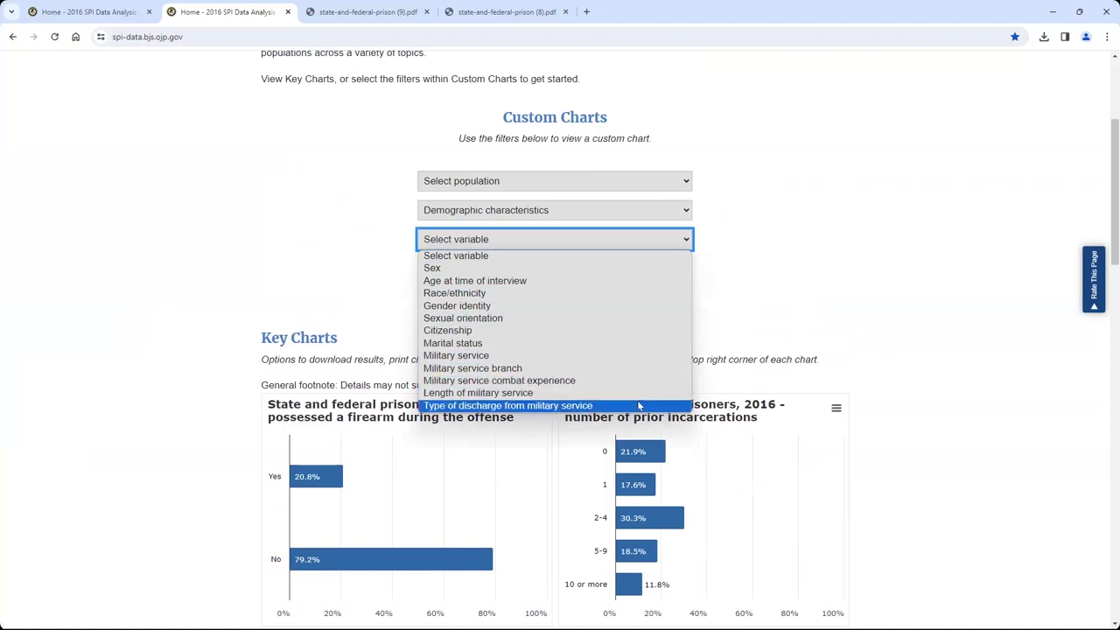
# Switch the Custom Charts topic to Criminal justice and look through its variables
pyautogui.click(552, 212)
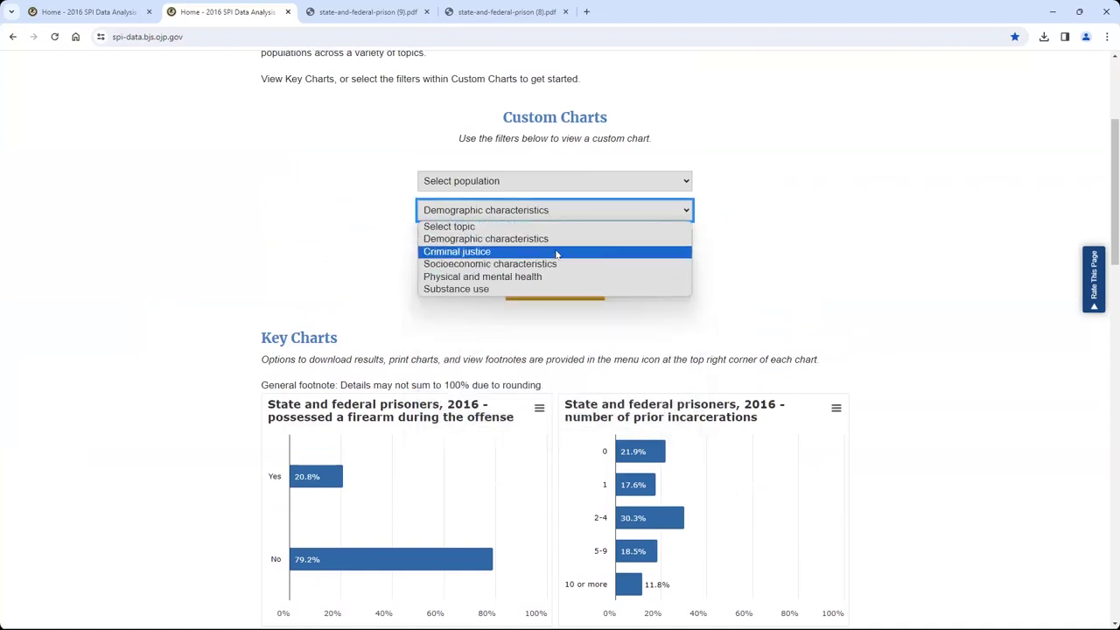
pyautogui.click(557, 252)
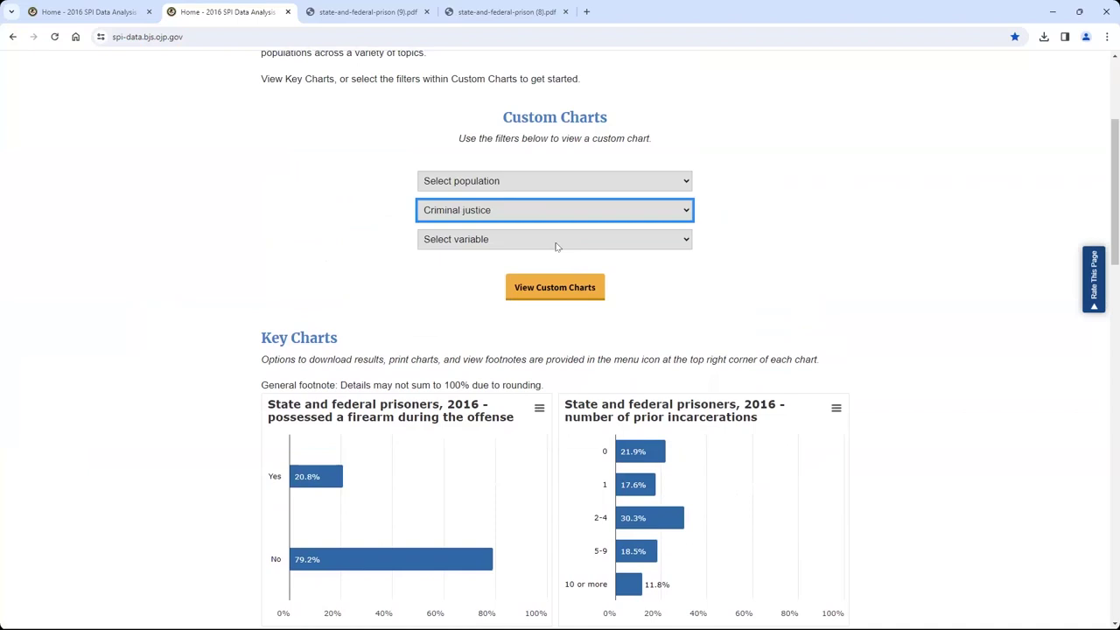
pyautogui.click(557, 244)
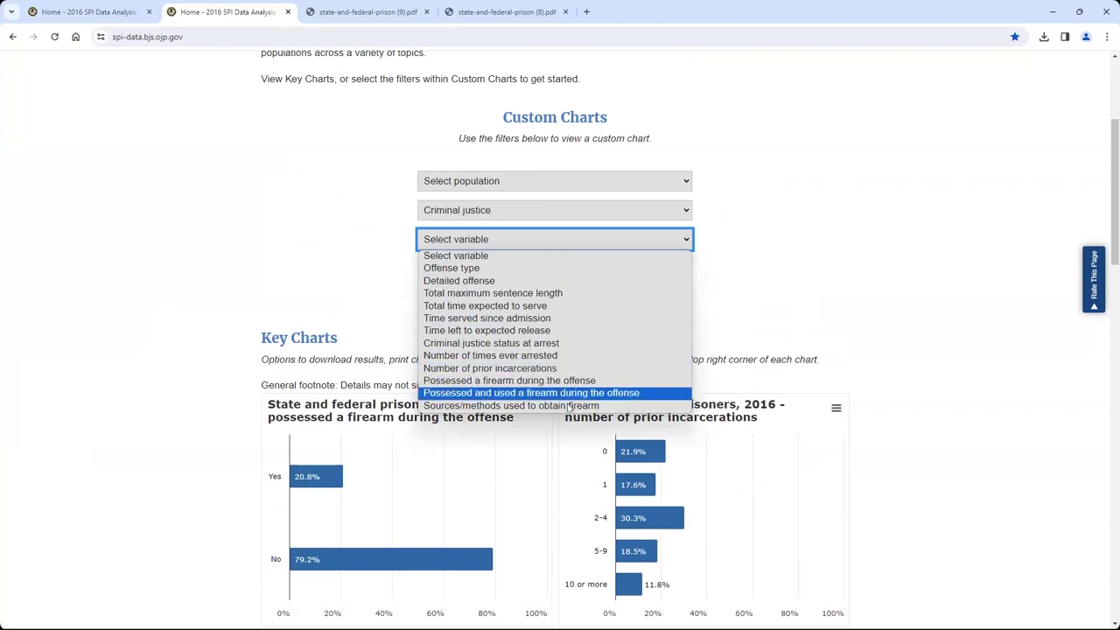
# Switch the Custom Charts topic to Socioeconomic characteristics and look through its variables
pyautogui.click(489, 211)
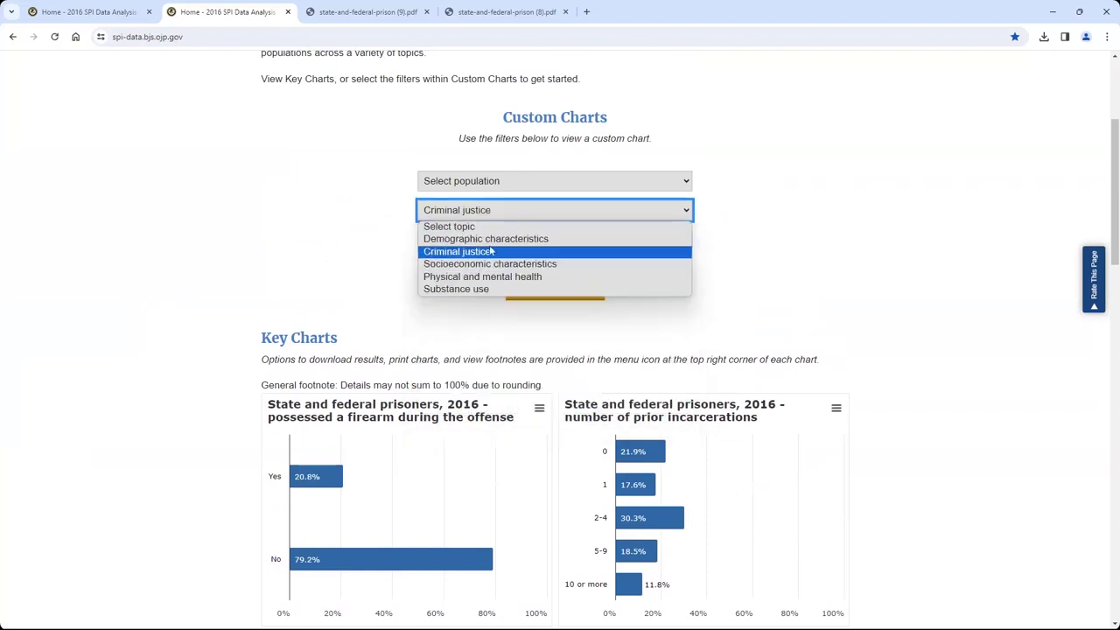
pyautogui.click(501, 265)
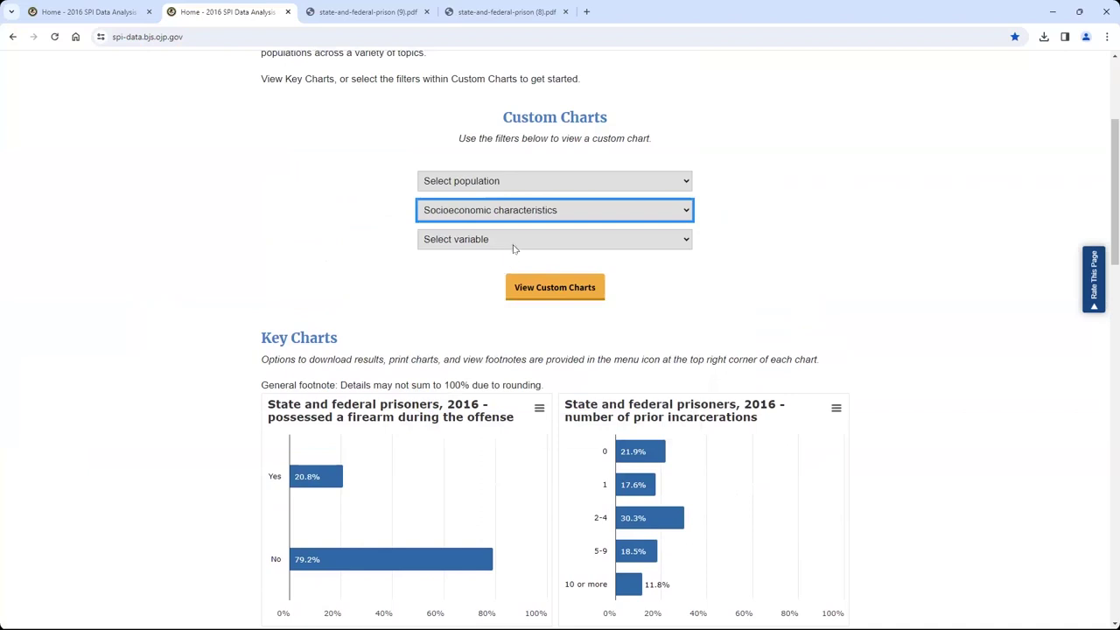
pyautogui.click(514, 246)
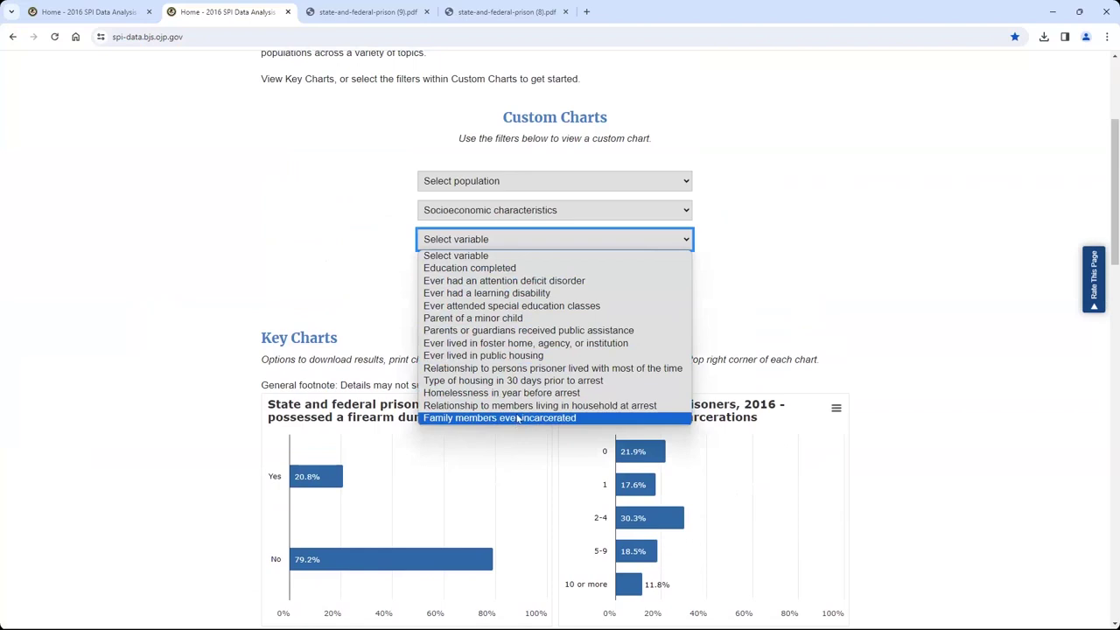
# Switch the Custom Charts topic to Physical and mental health and look through its variables
pyautogui.click(509, 218)
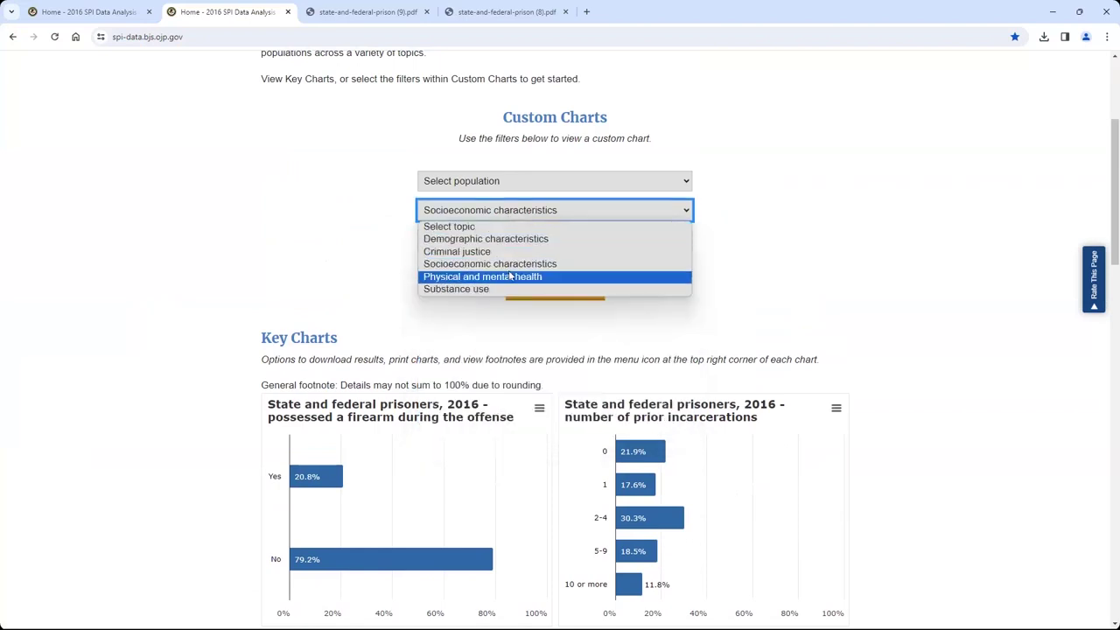
pyautogui.click(508, 275)
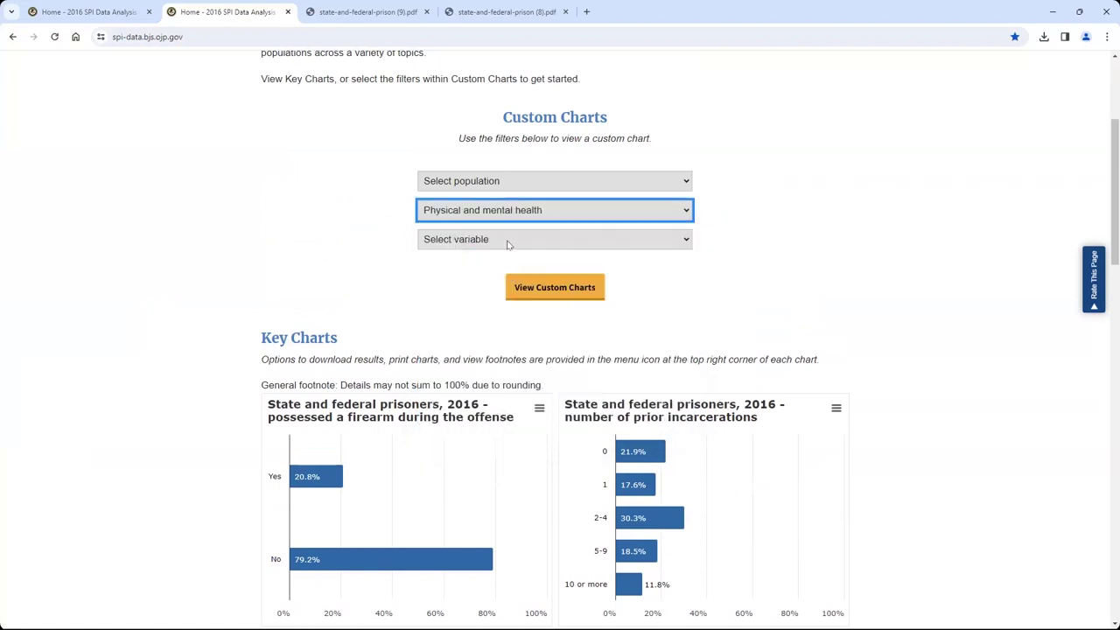
pyautogui.click(509, 240)
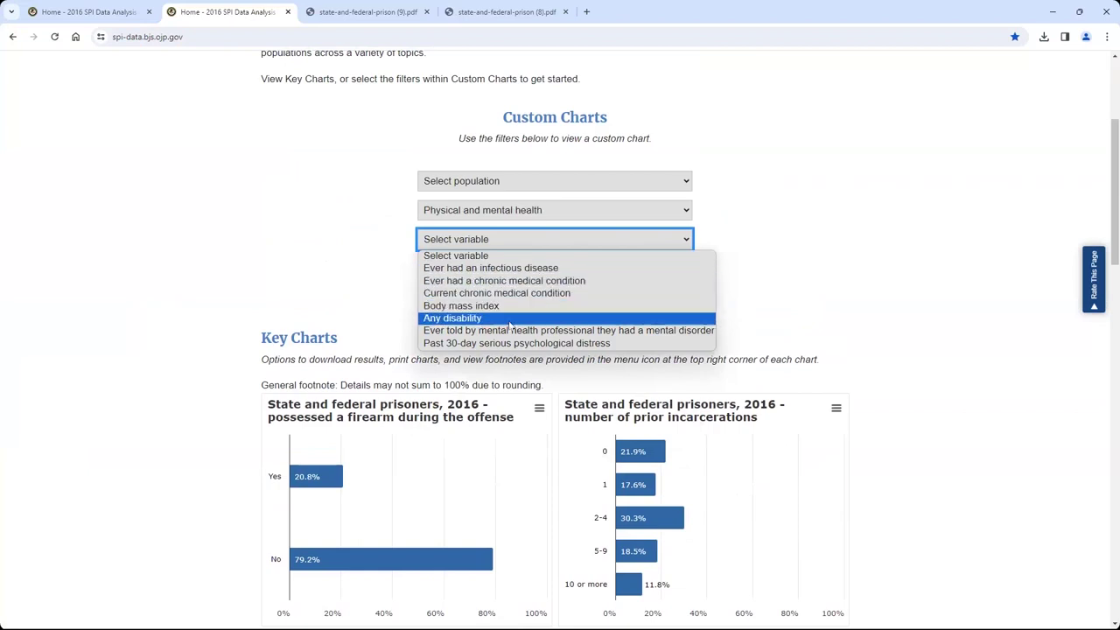
# Switch the Custom Charts topic to Substance use, look through its variables and leave the variable unselected
pyautogui.click(513, 216)
pyautogui.click(501, 290)
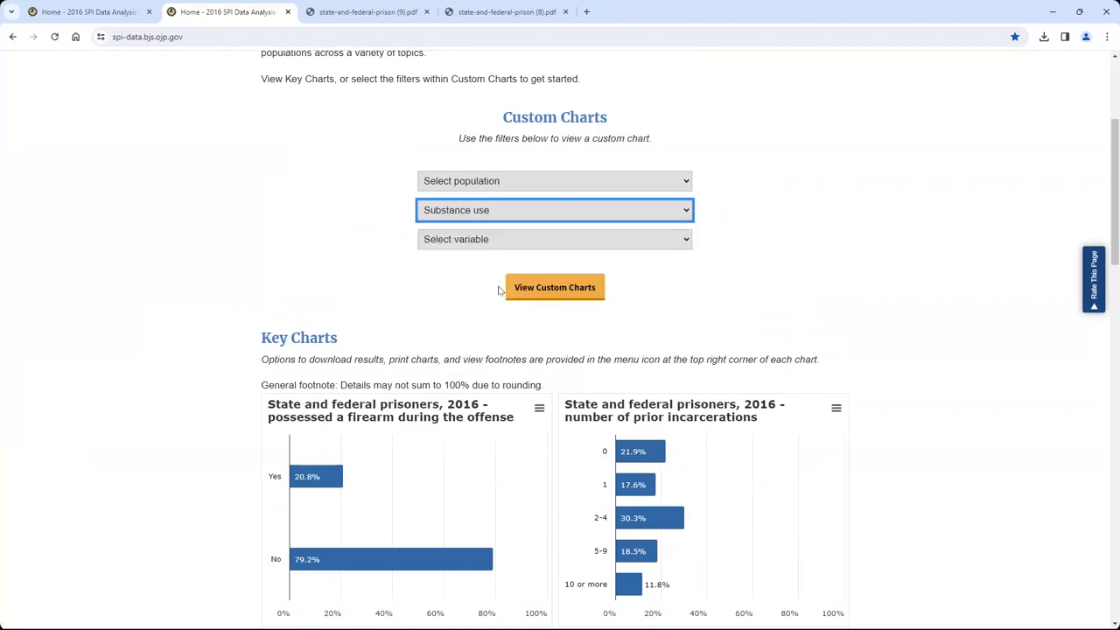
pyautogui.click(506, 241)
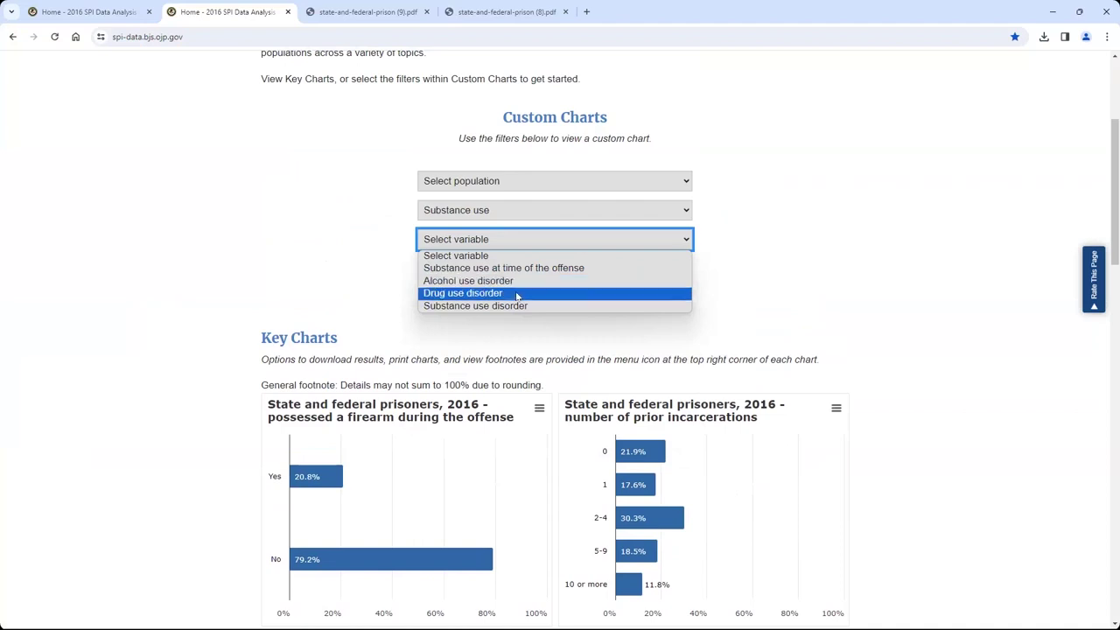
pyautogui.click(773, 303)
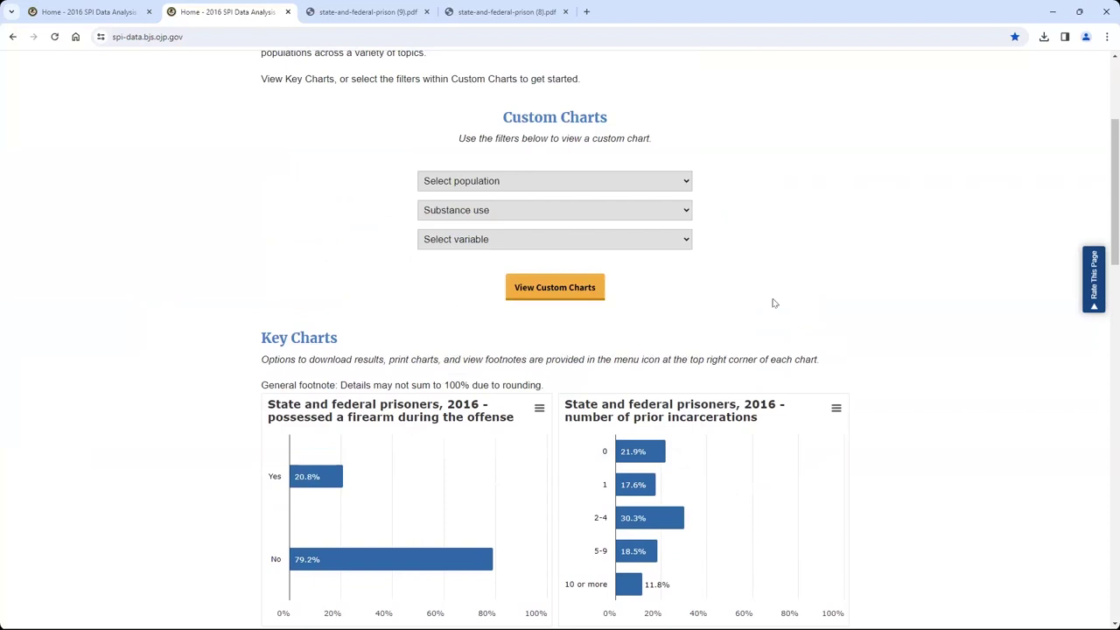
# View custom charts for State and federal prisoners with topic Socioeconomic characteristics and variable Parent of a minor child
pyautogui.click(604, 181)
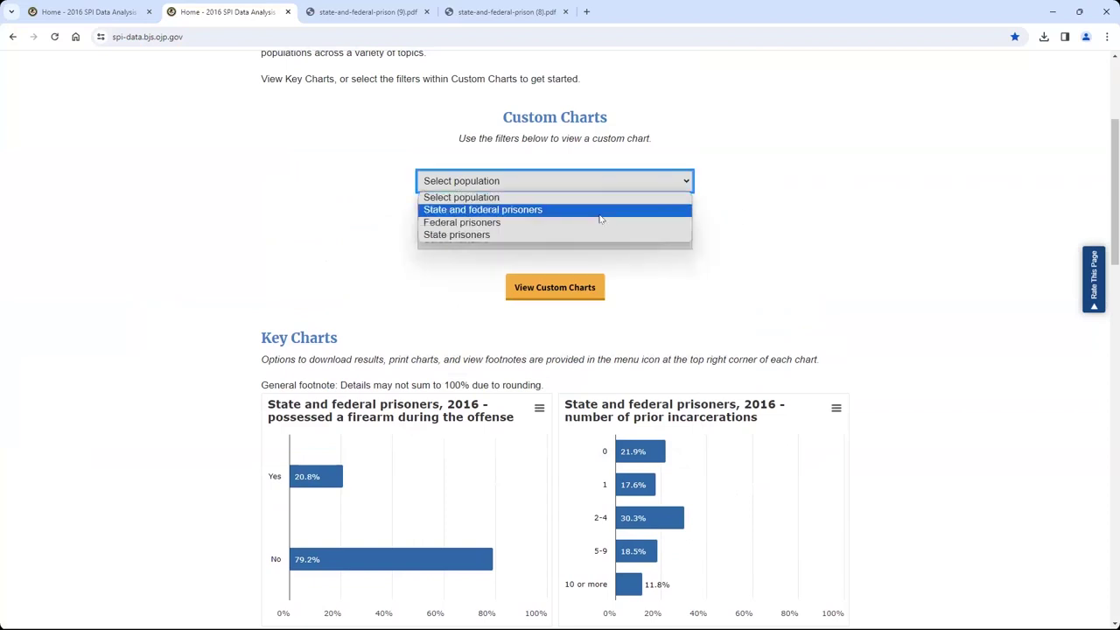
pyautogui.click(602, 215)
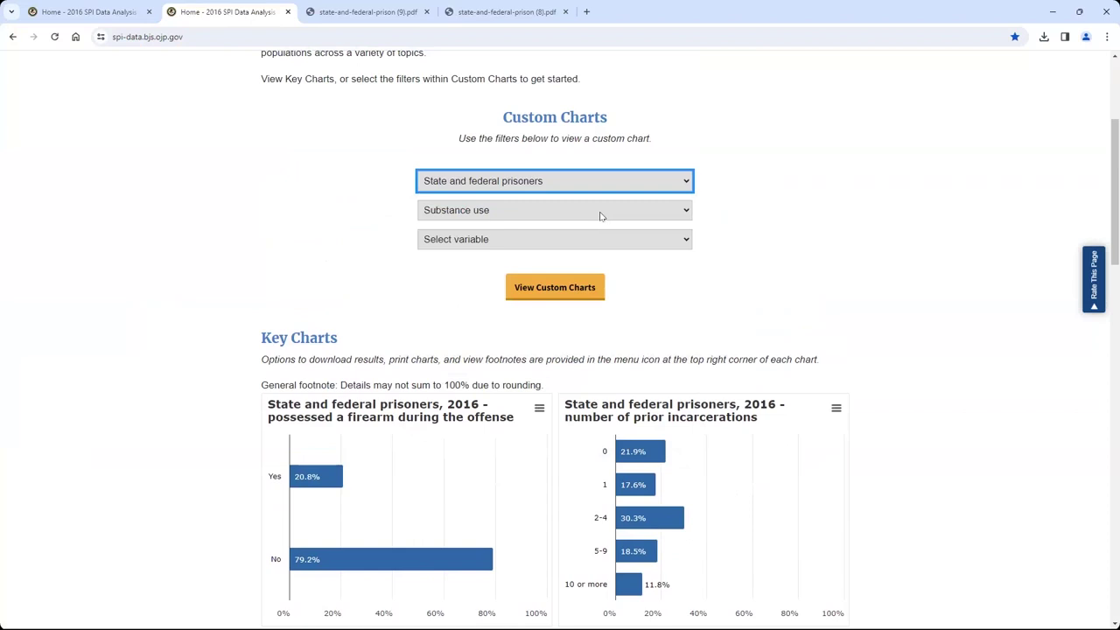
pyautogui.click(590, 209)
pyautogui.click(593, 261)
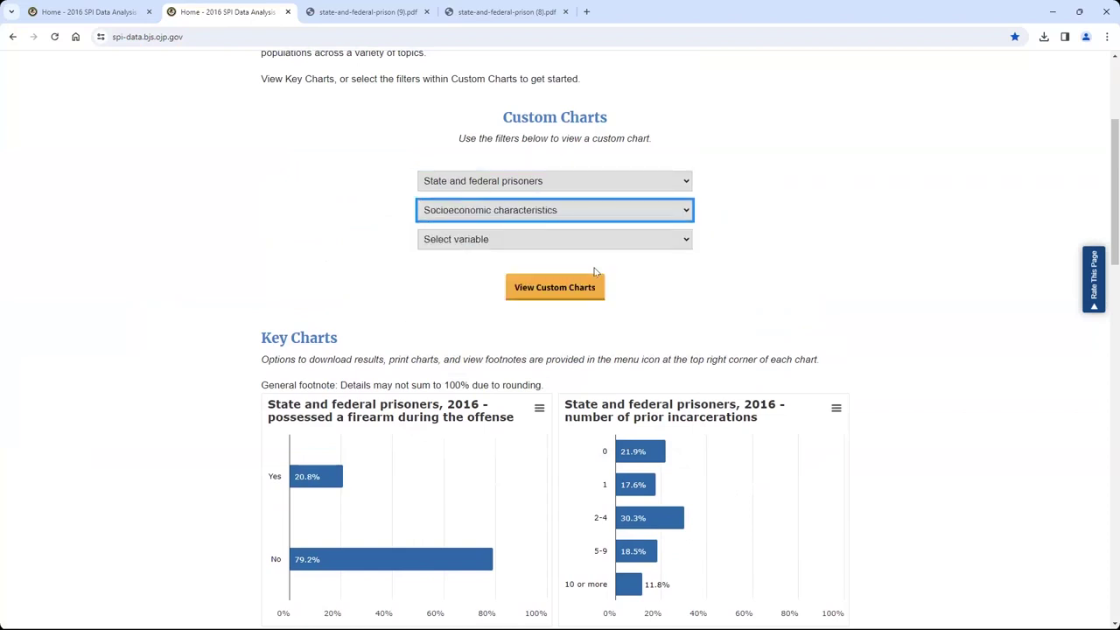
pyautogui.click(566, 245)
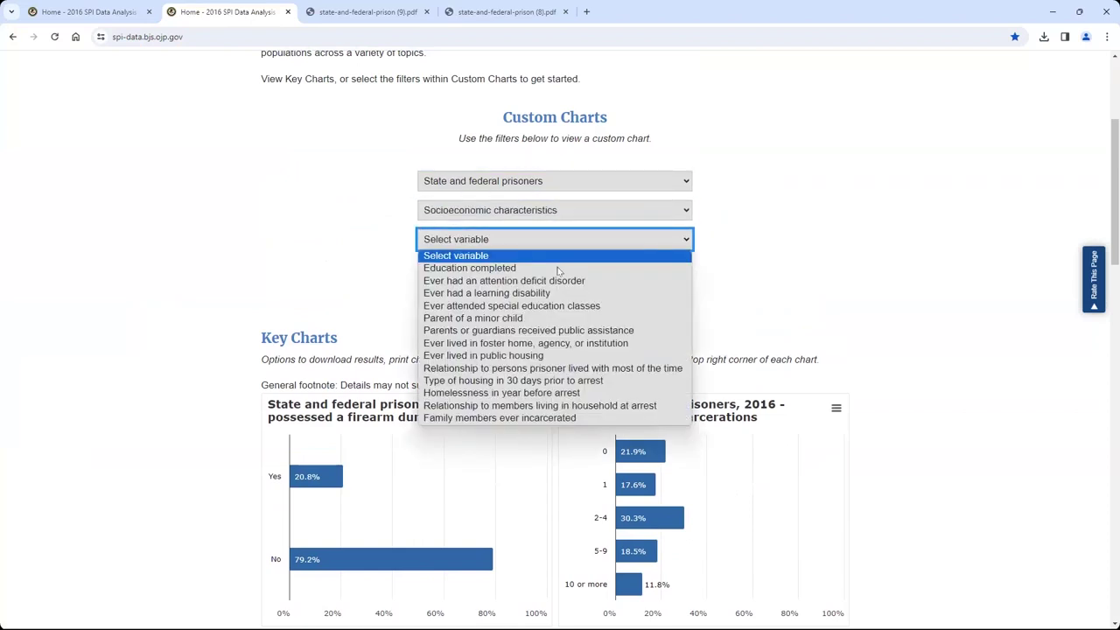
pyautogui.click(556, 318)
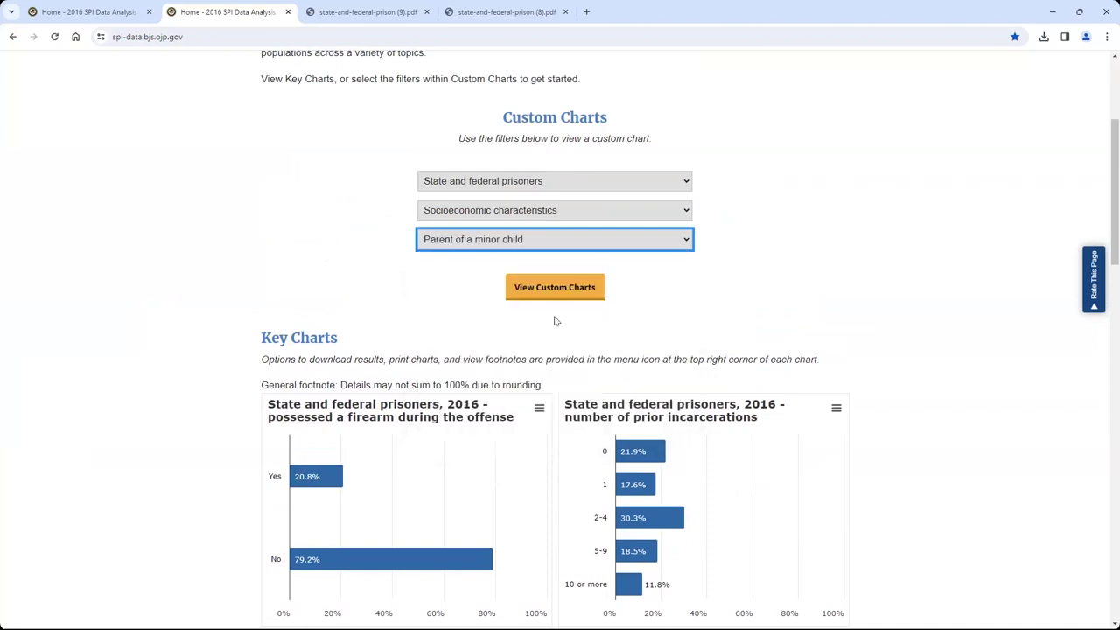
pyautogui.click(552, 289)
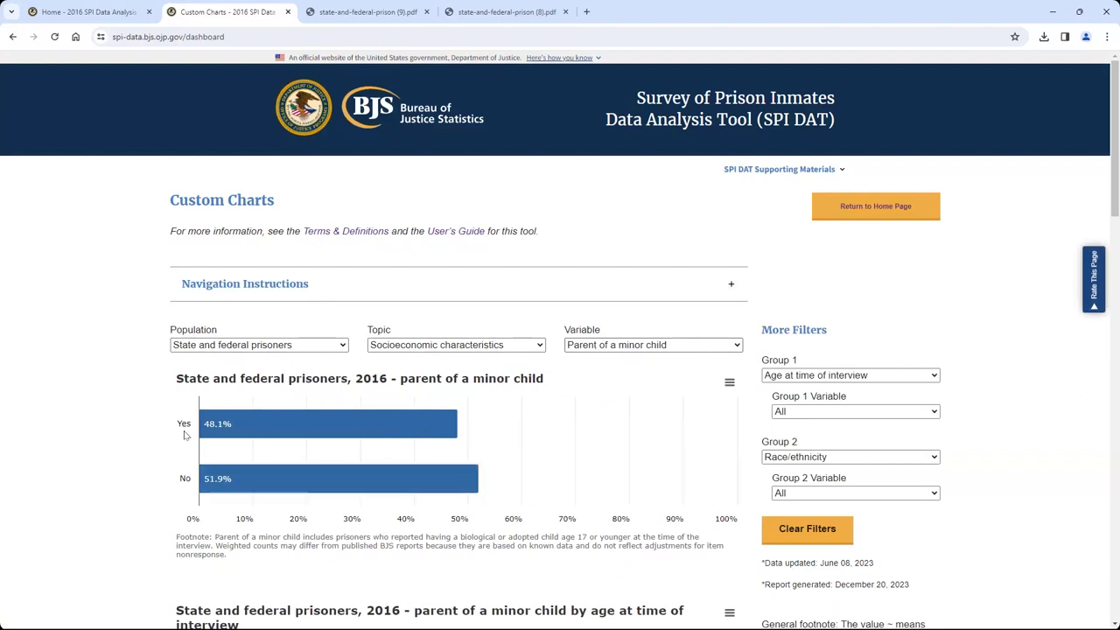
# Inspect the Yes and No bar details in the overall chart, and read the Navigation Instructions before collapsing them
pyautogui.moveTo(216, 428)
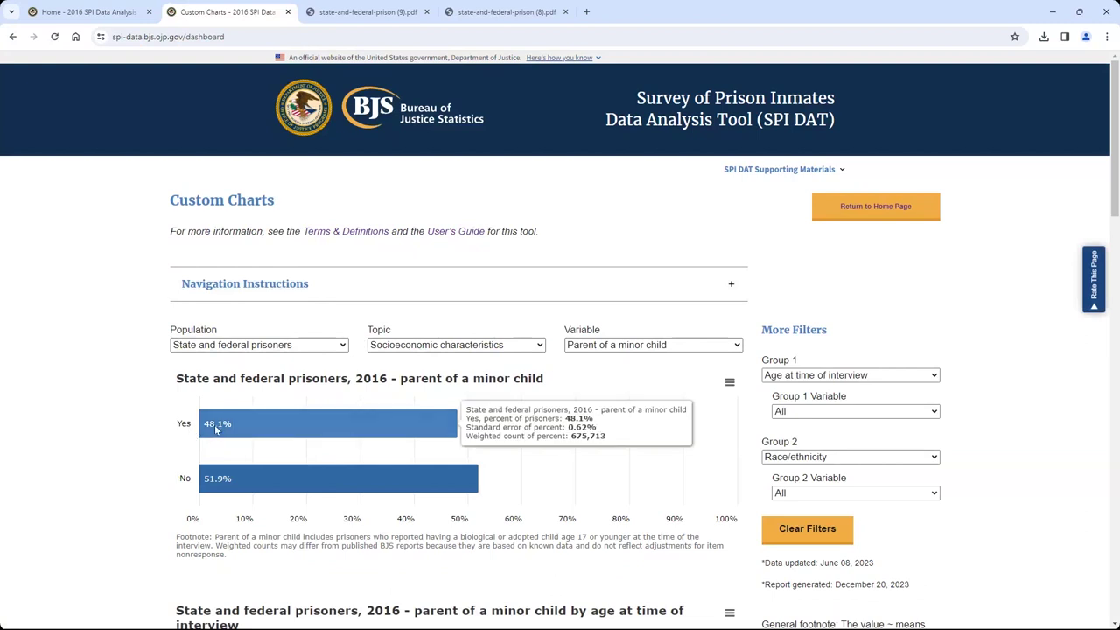
pyautogui.moveTo(205, 489)
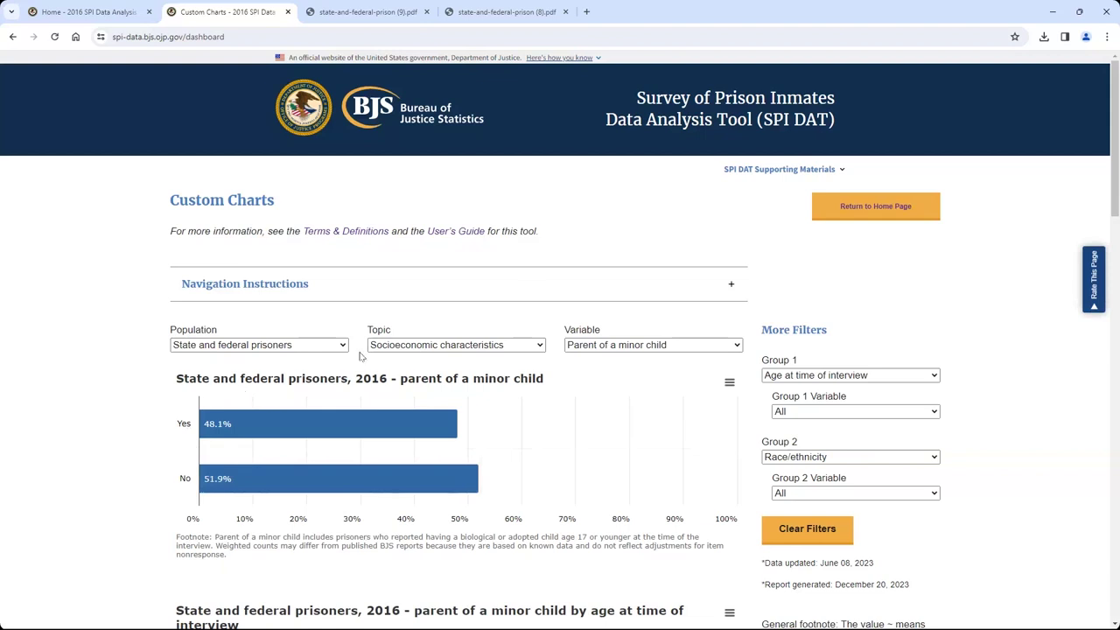
pyautogui.click(737, 291)
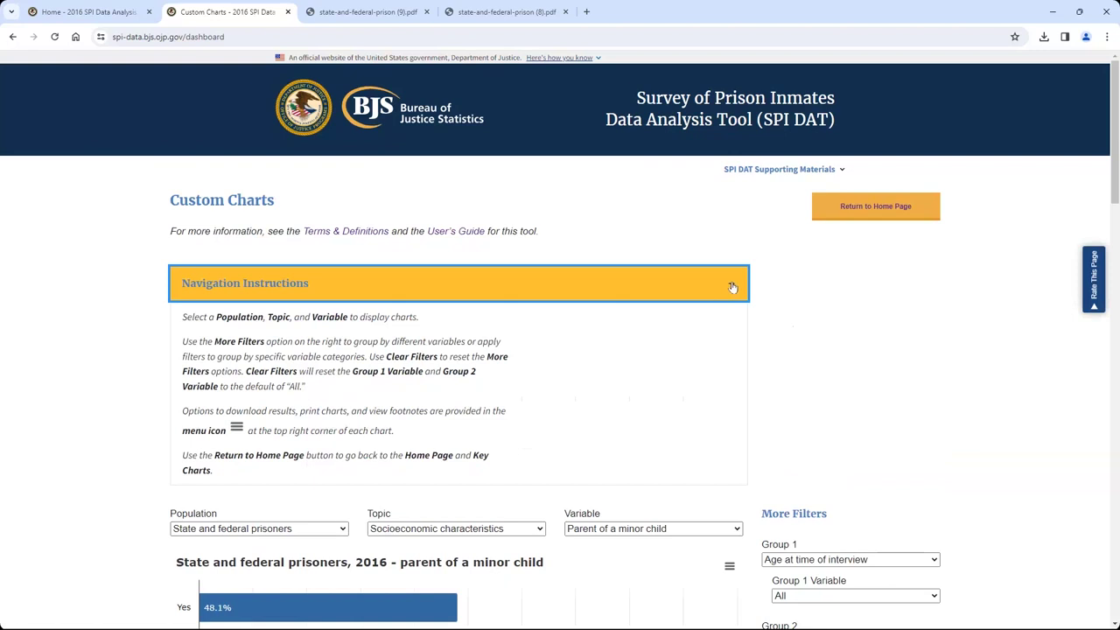
pyautogui.click(732, 287)
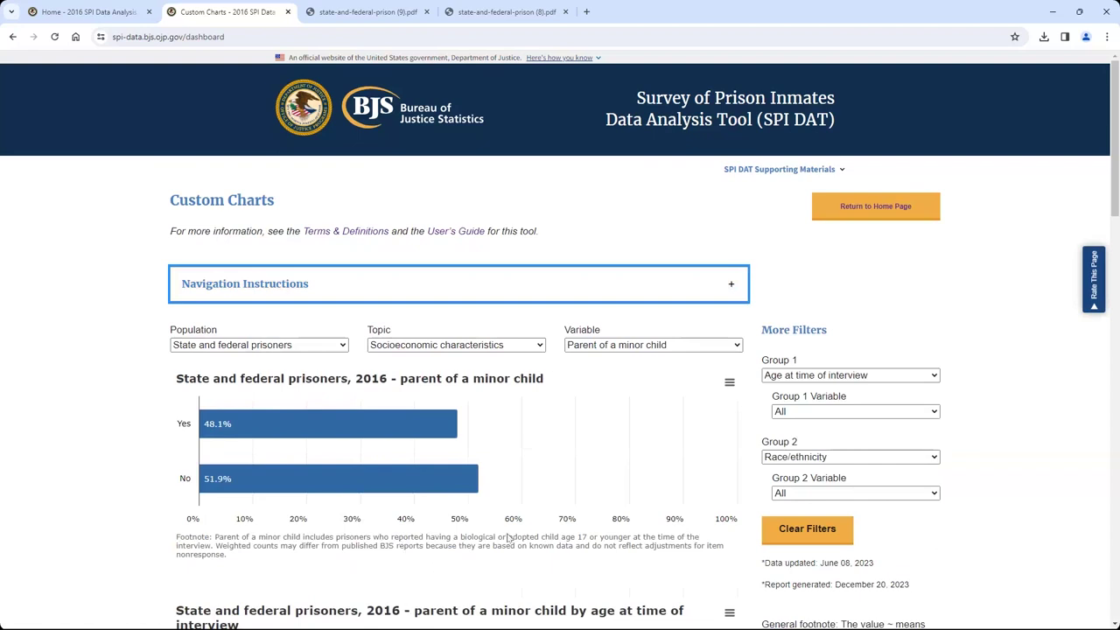
# Hide the footnote of the overall parent of a minor child chart and review the chart's download options
pyautogui.click(729, 383)
pyautogui.click(679, 440)
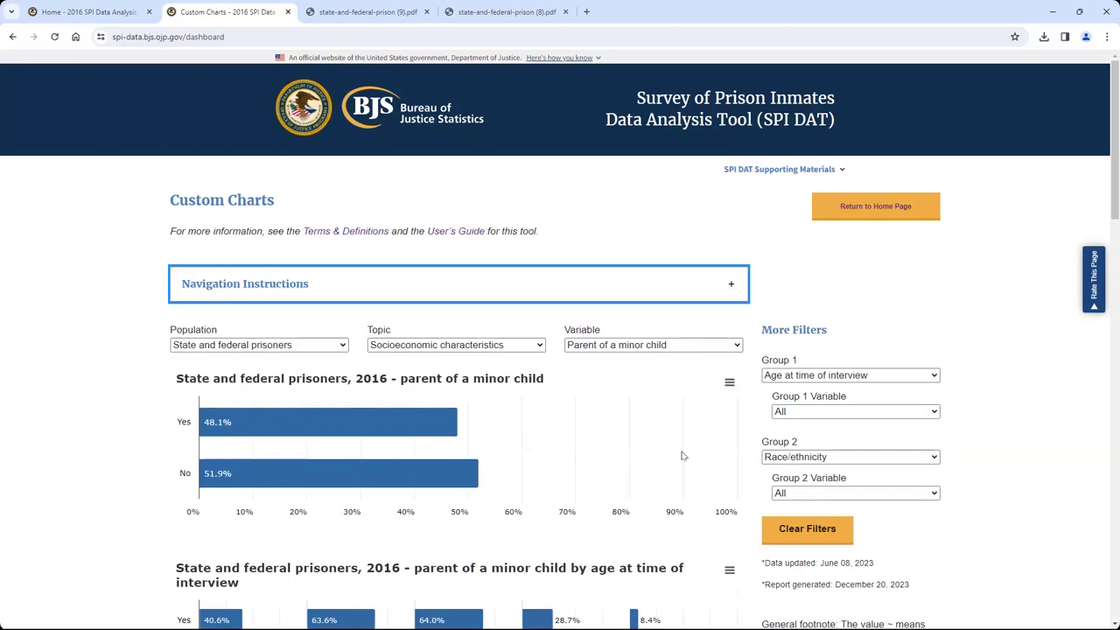
pyautogui.click(729, 384)
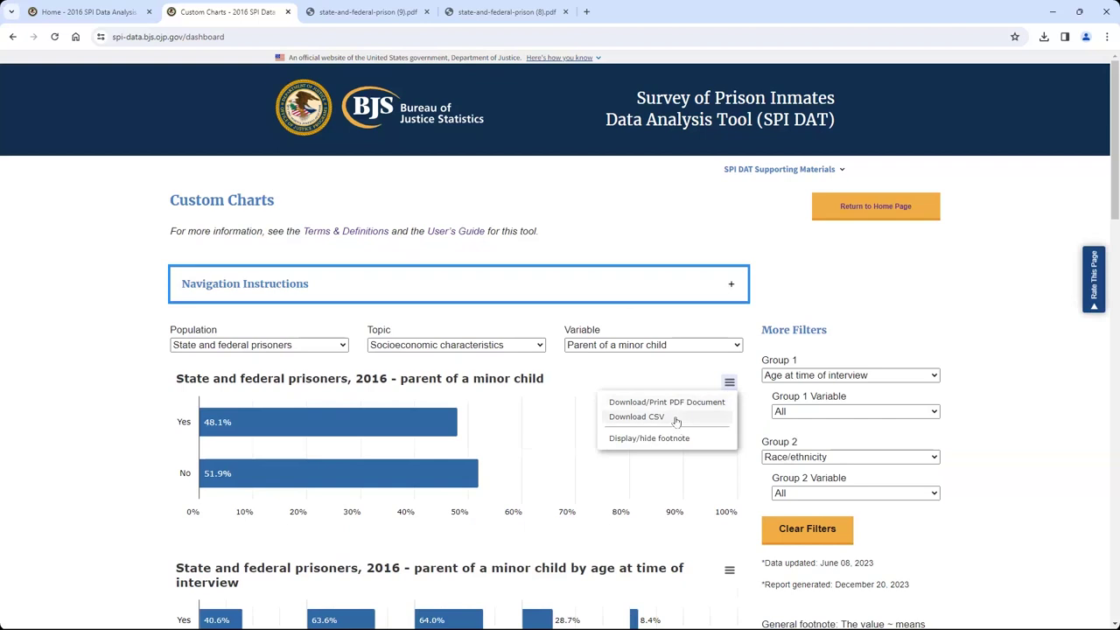
pyautogui.click(847, 330)
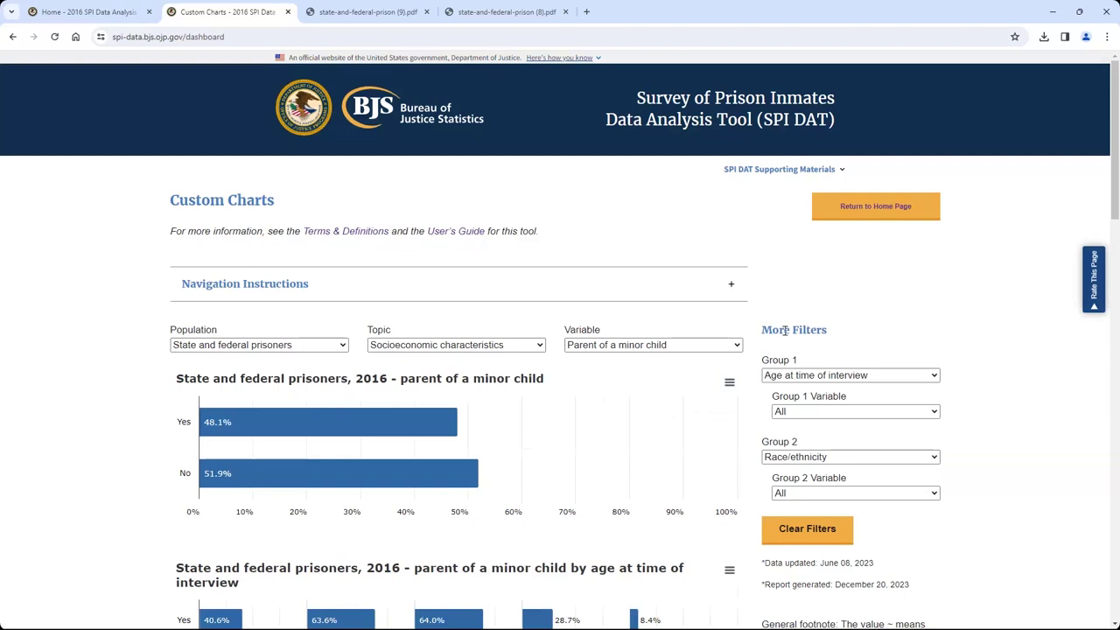
# Look through the Group 1 filter options and inspect the 18-24 bars in the chart by age at time of interview
pyautogui.click(863, 372)
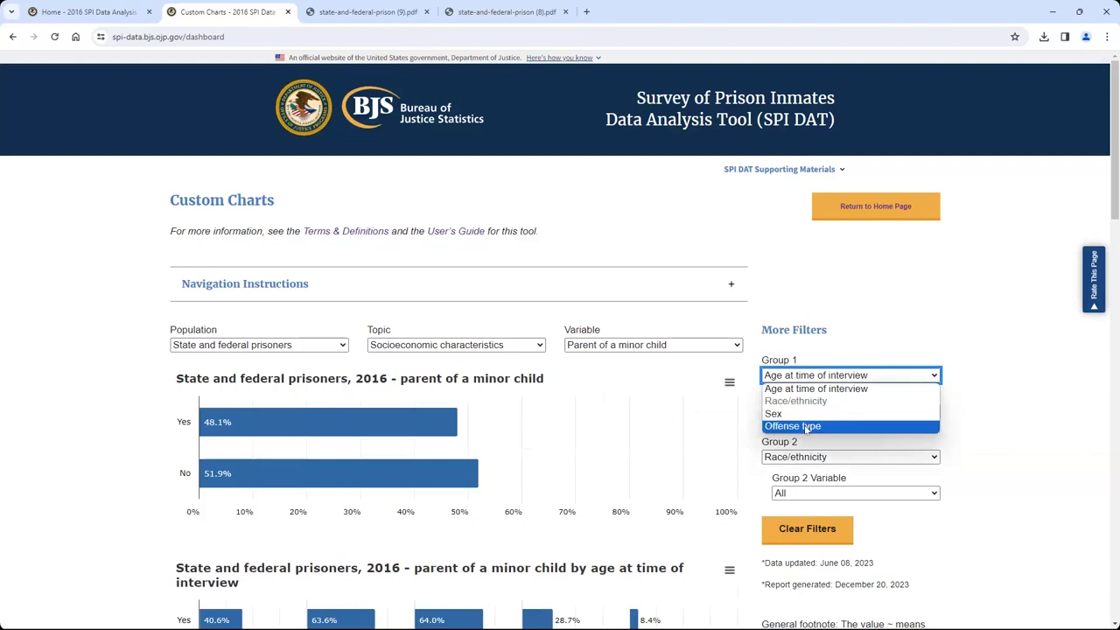
pyautogui.click(849, 342)
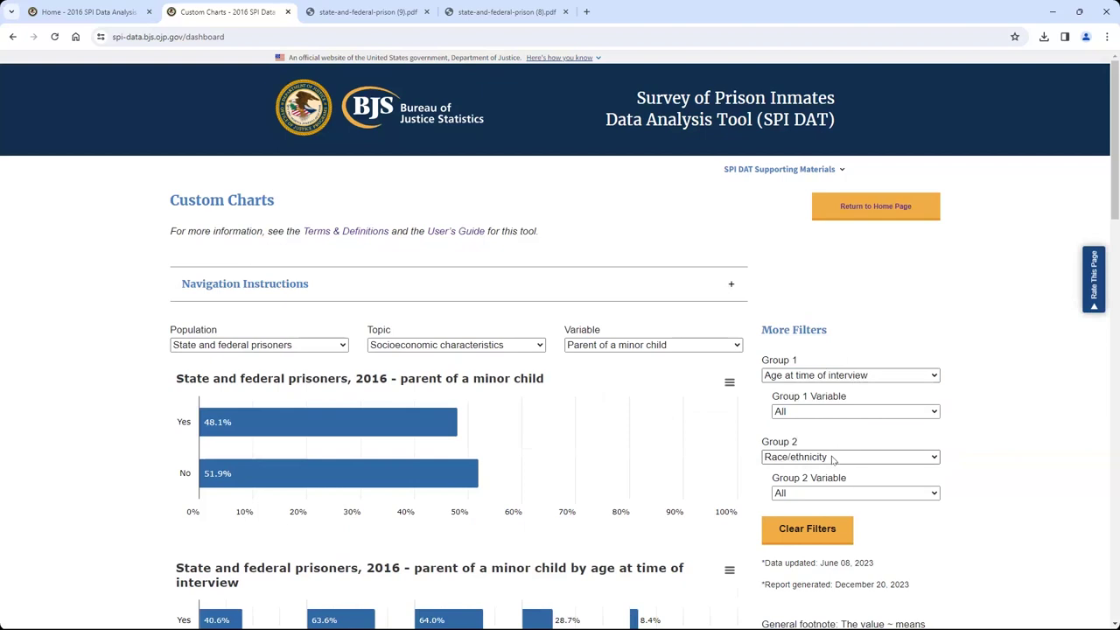
pyautogui.scroll(-1, 1002, 455)
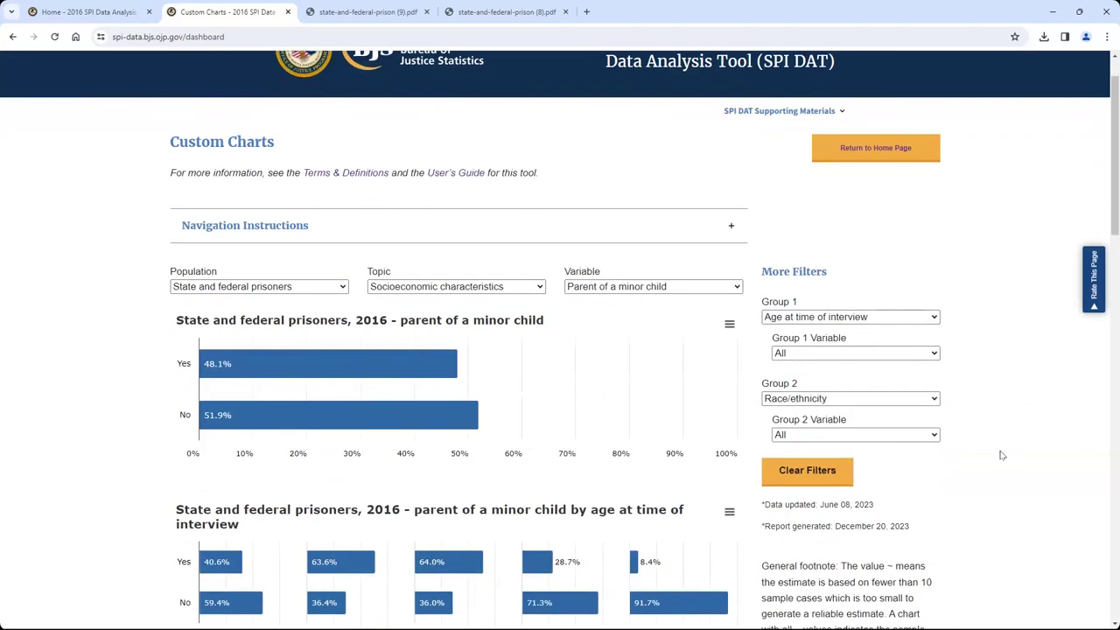
pyautogui.scroll(-1, 1002, 455)
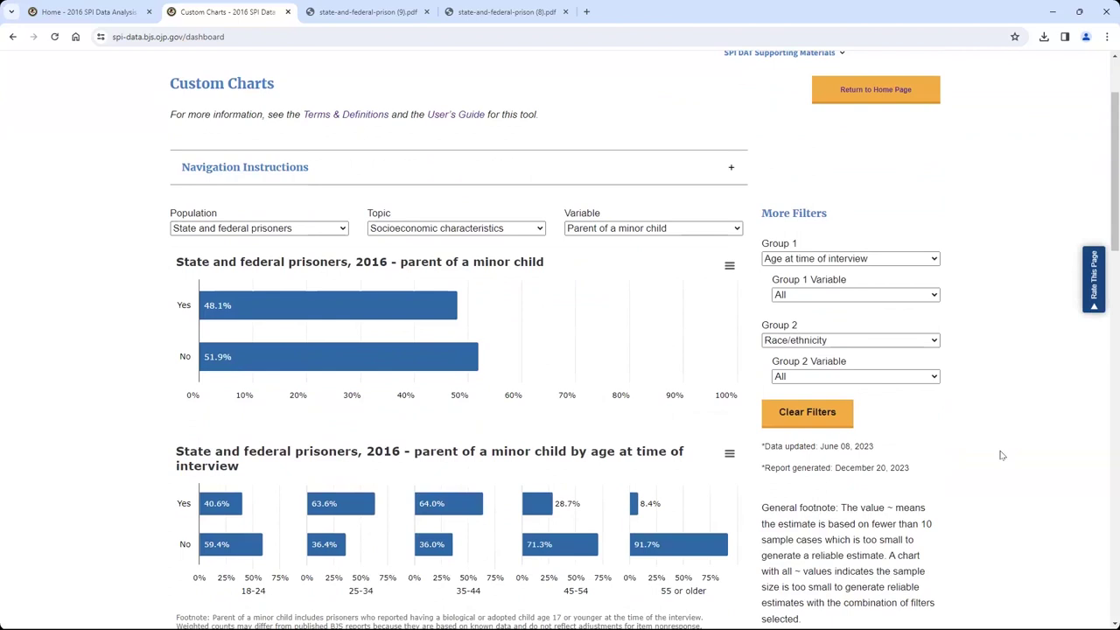
pyautogui.scroll(-3, 1002, 455)
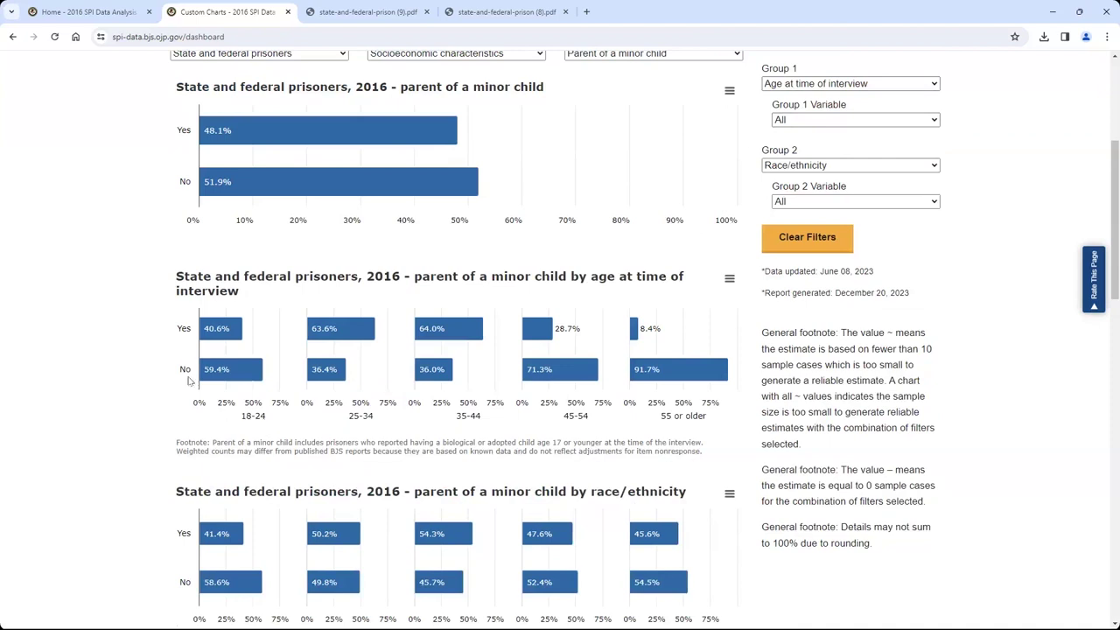
pyautogui.moveTo(206, 342)
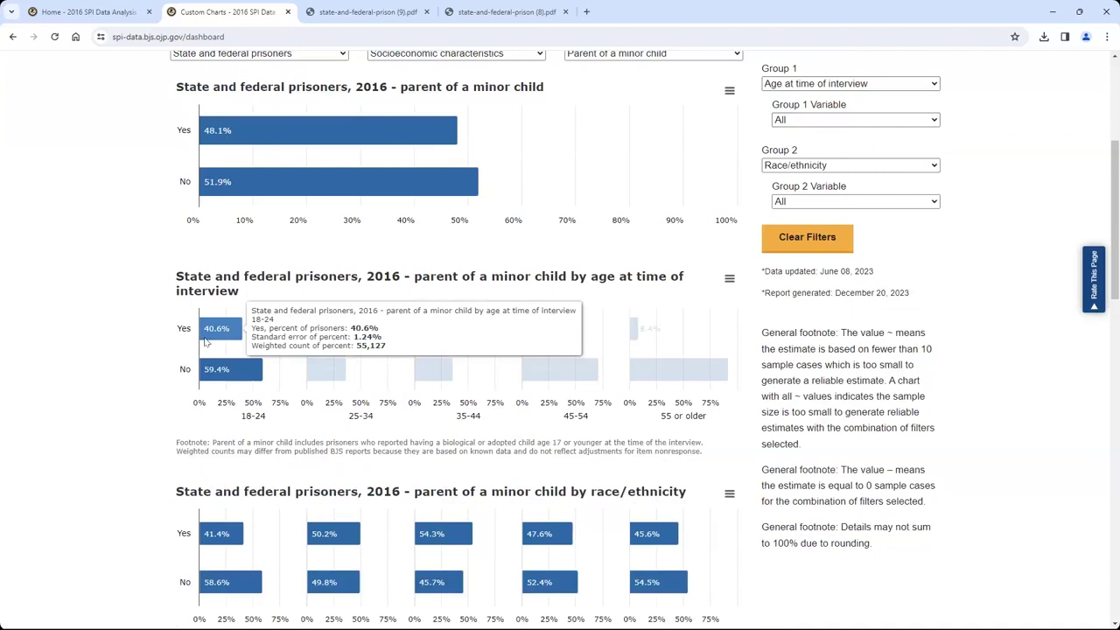
pyautogui.moveTo(202, 370)
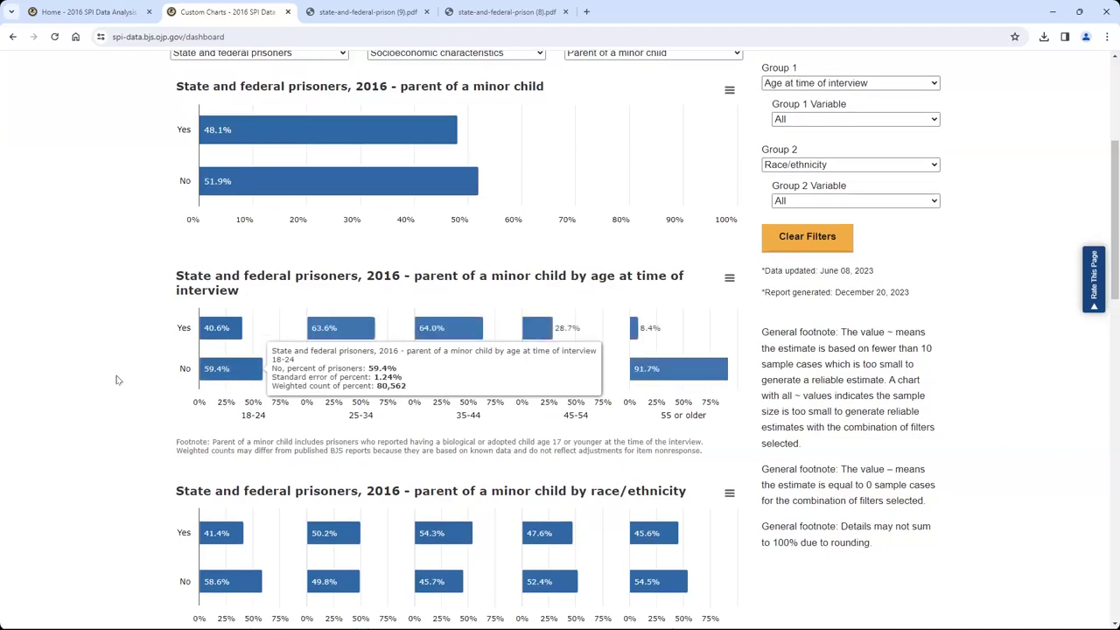
# Examine the White bars in the race/ethnicity chart and the 35-44 cells in the table by race/ethnicity and age
pyautogui.scroll(-2, 116, 380)
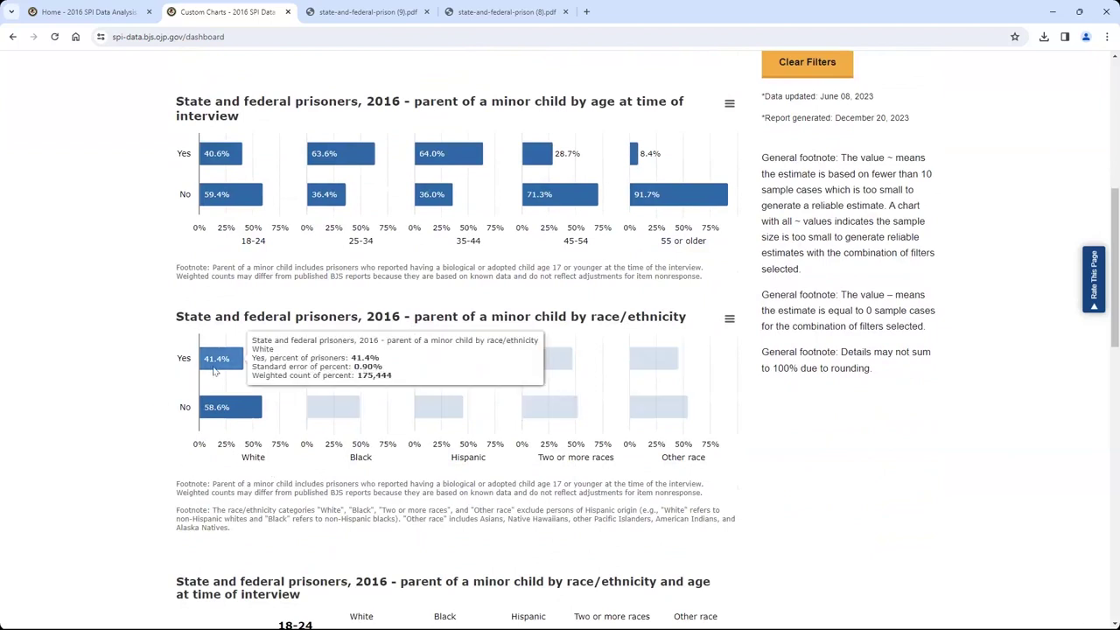
pyautogui.moveTo(210, 421)
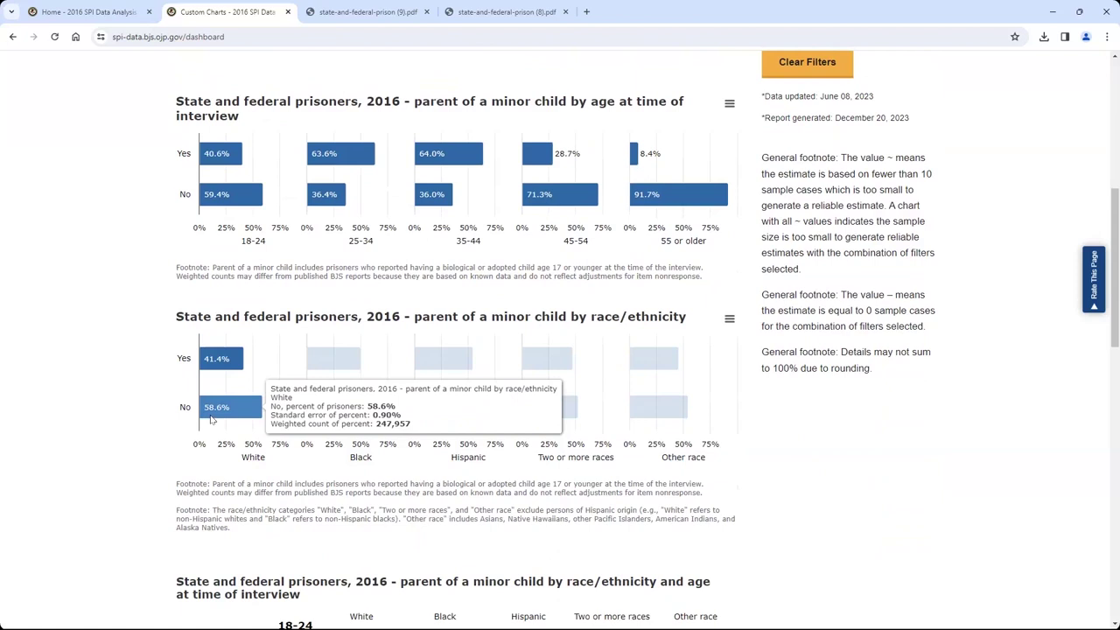
pyautogui.scroll(-2, 111, 435)
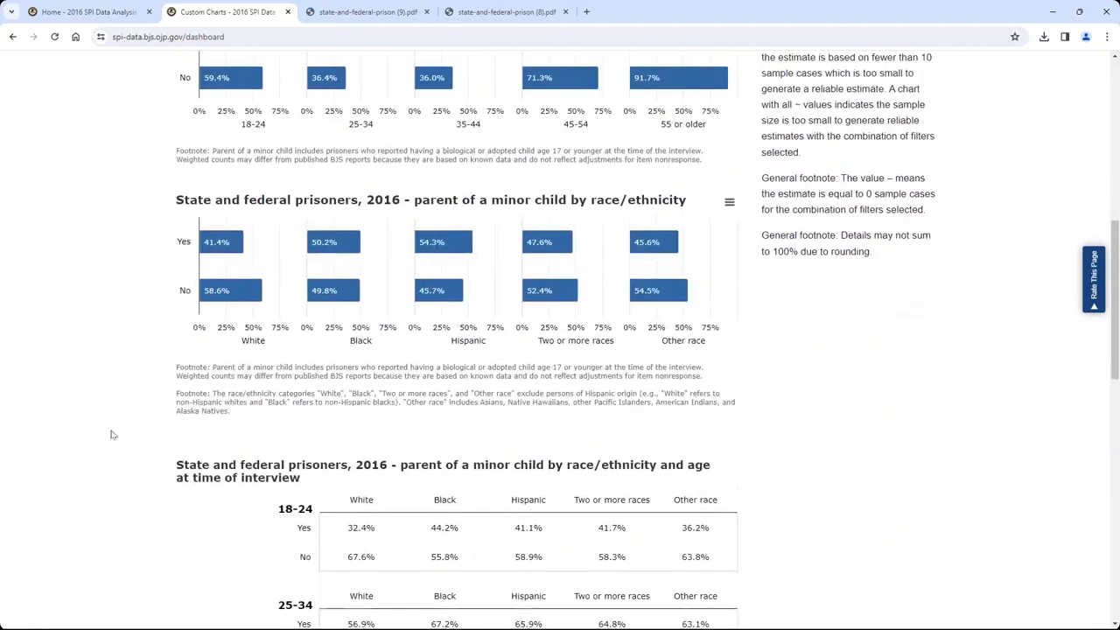
pyautogui.scroll(-1, 111, 434)
pyautogui.scroll(-3, 111, 435)
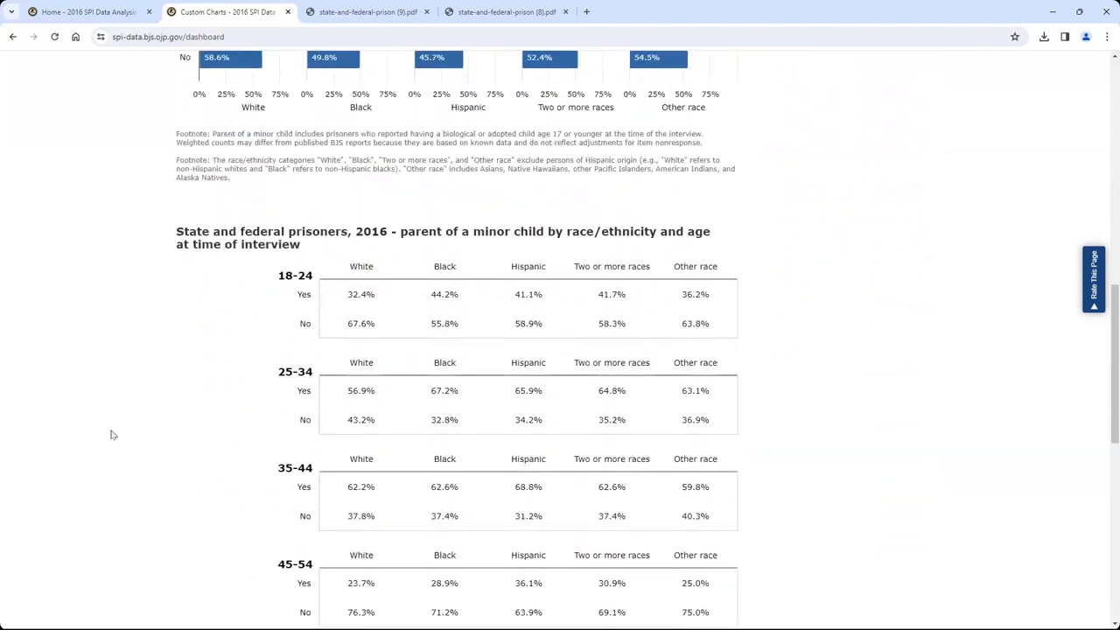
pyautogui.scroll(-1, 111, 435)
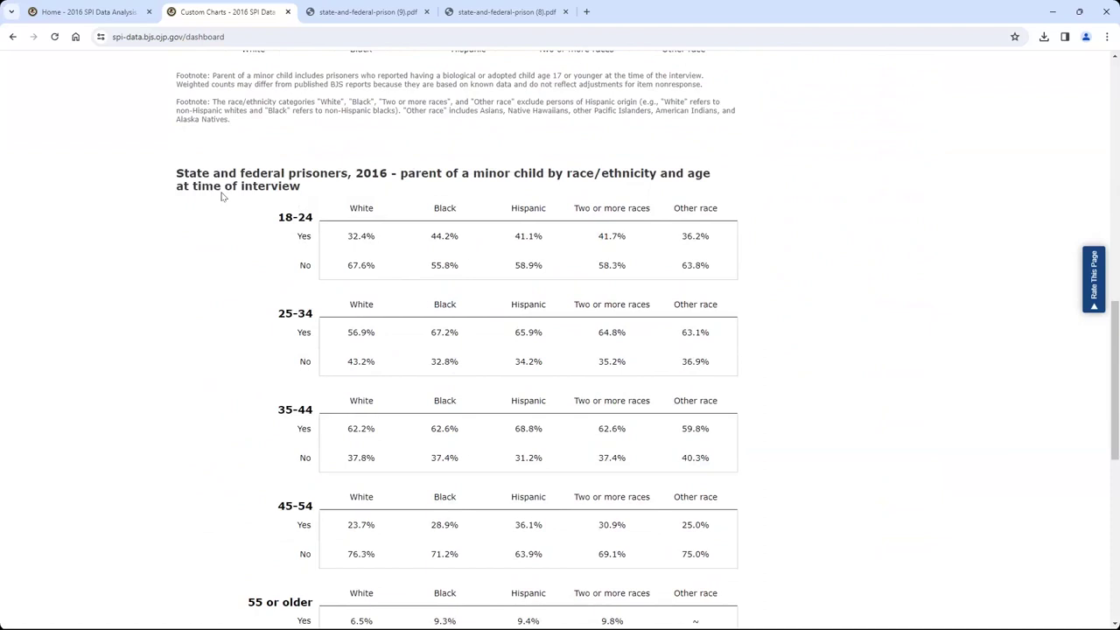
pyautogui.moveTo(445, 442)
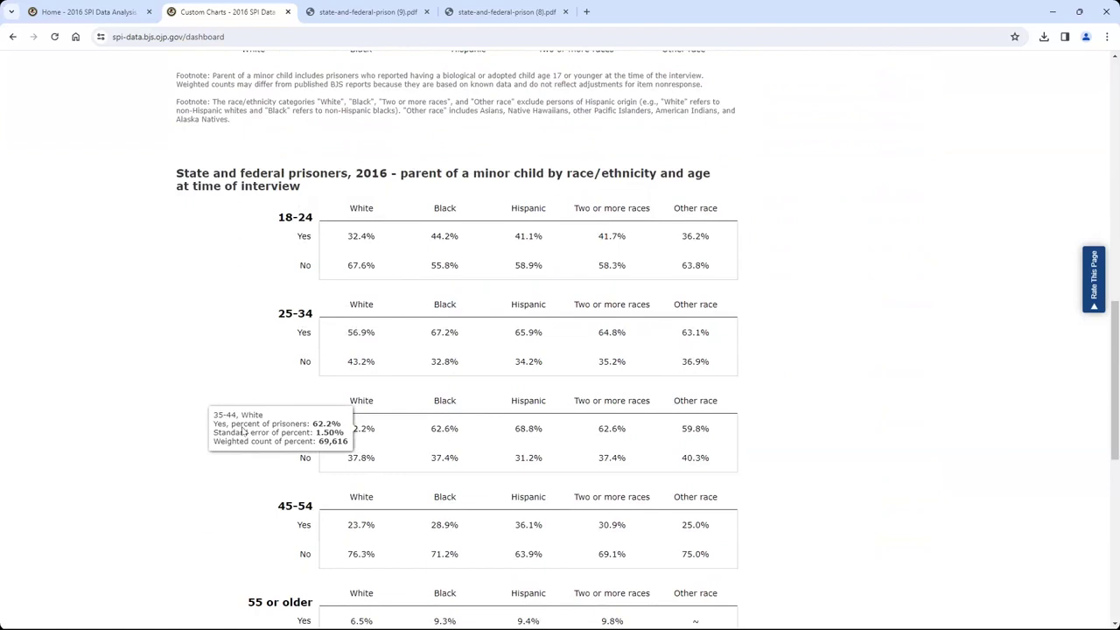
pyautogui.moveTo(321, 422)
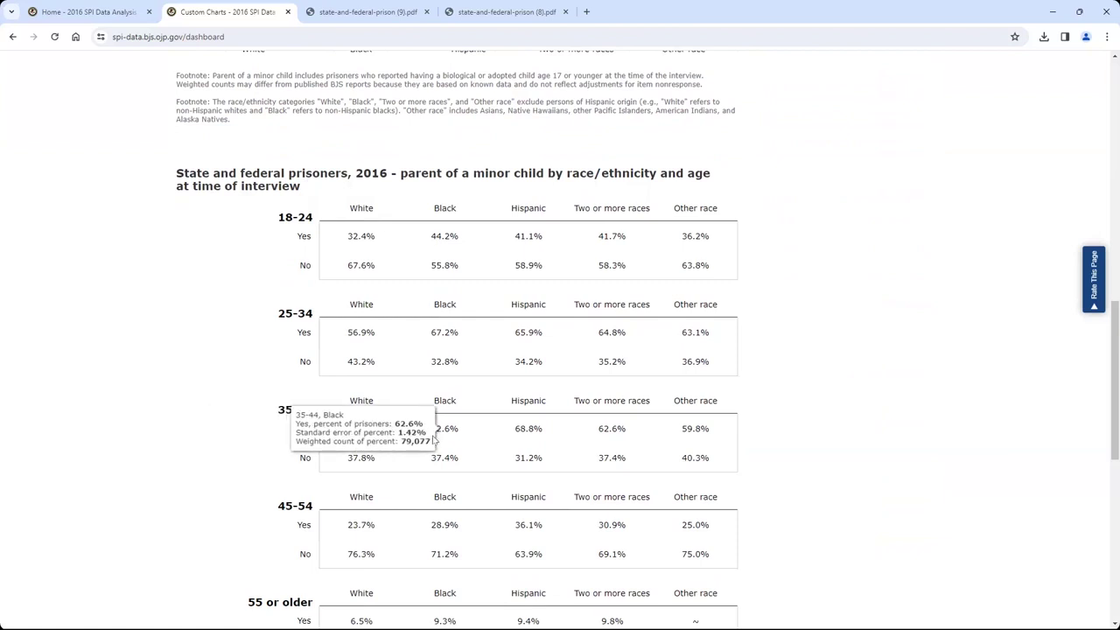
pyautogui.moveTo(442, 466)
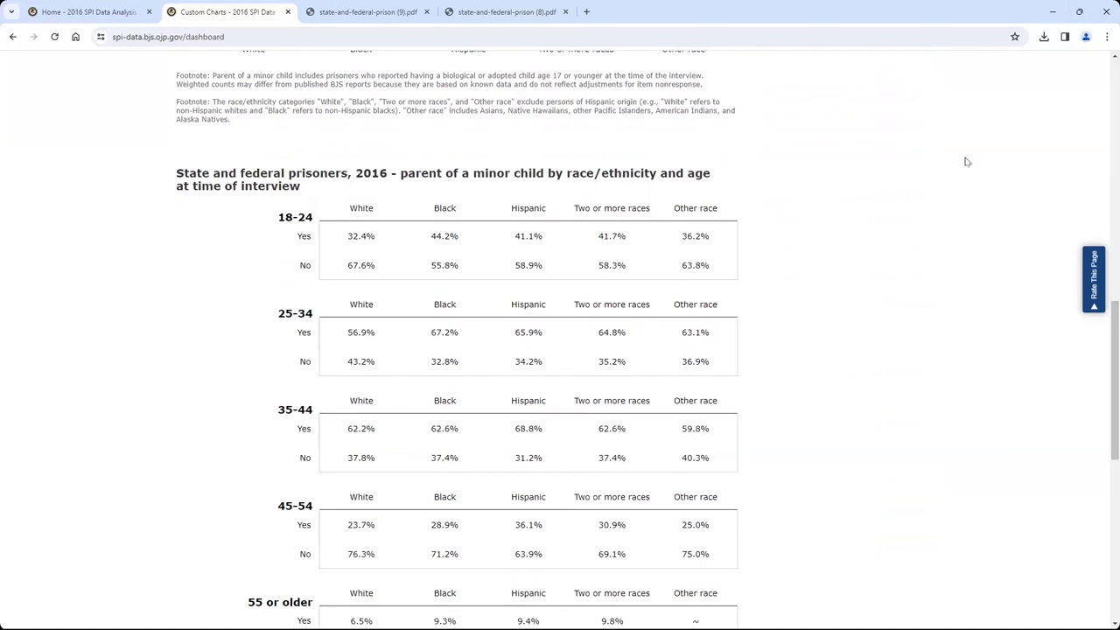
# Look through the Group 2 filter options, leaving Race/ethnicity selected
pyautogui.scroll(5, 967, 162)
pyautogui.scroll(2, 964, 163)
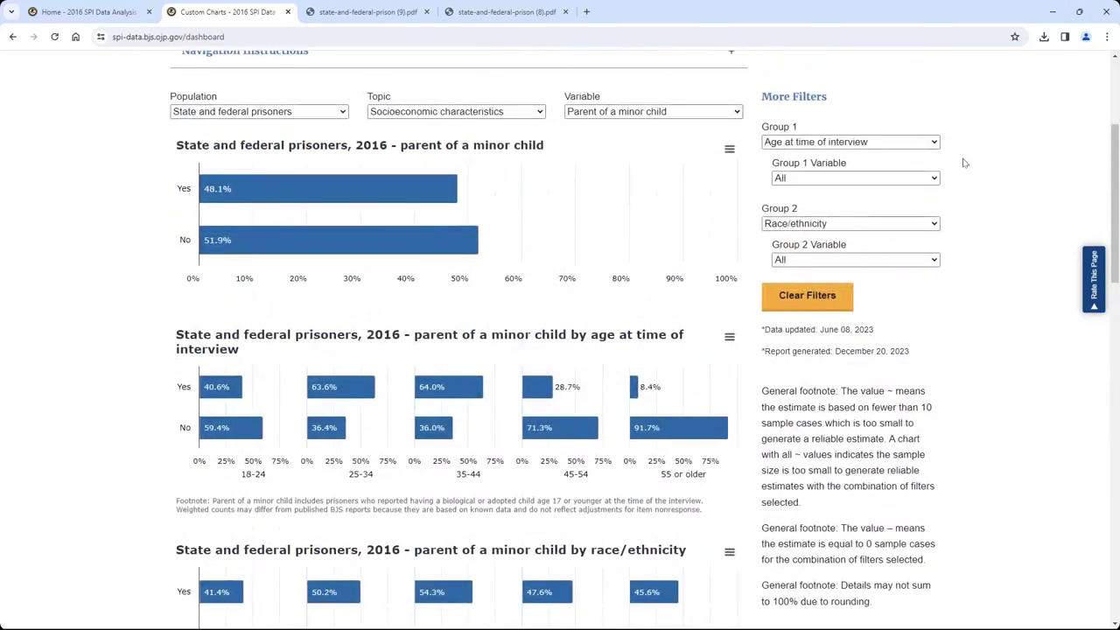
pyautogui.scroll(1, 965, 163)
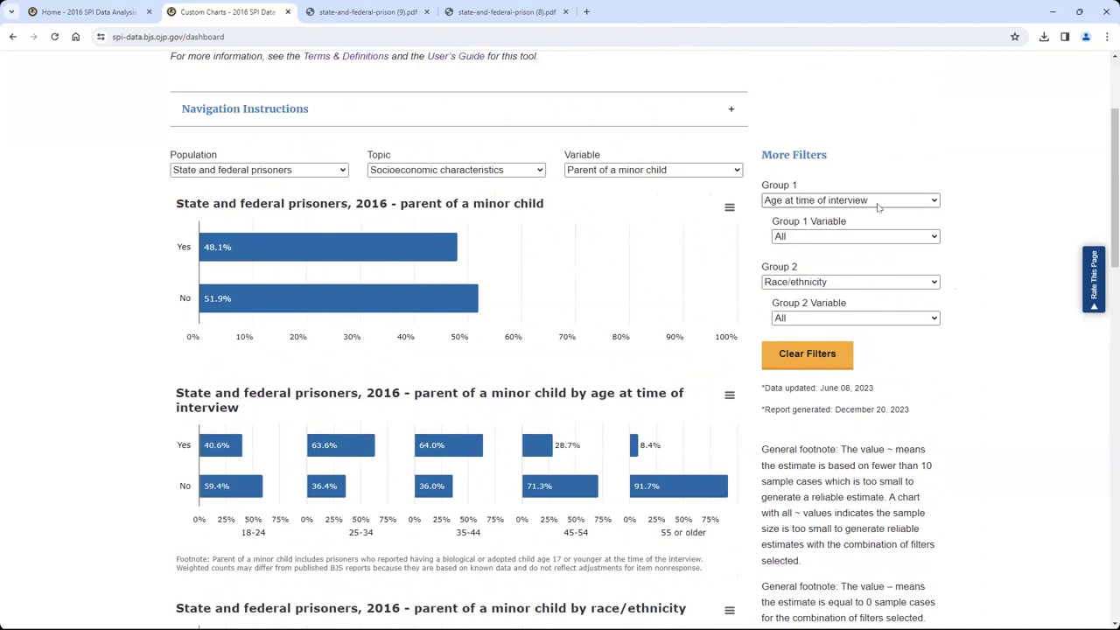
pyautogui.click(871, 282)
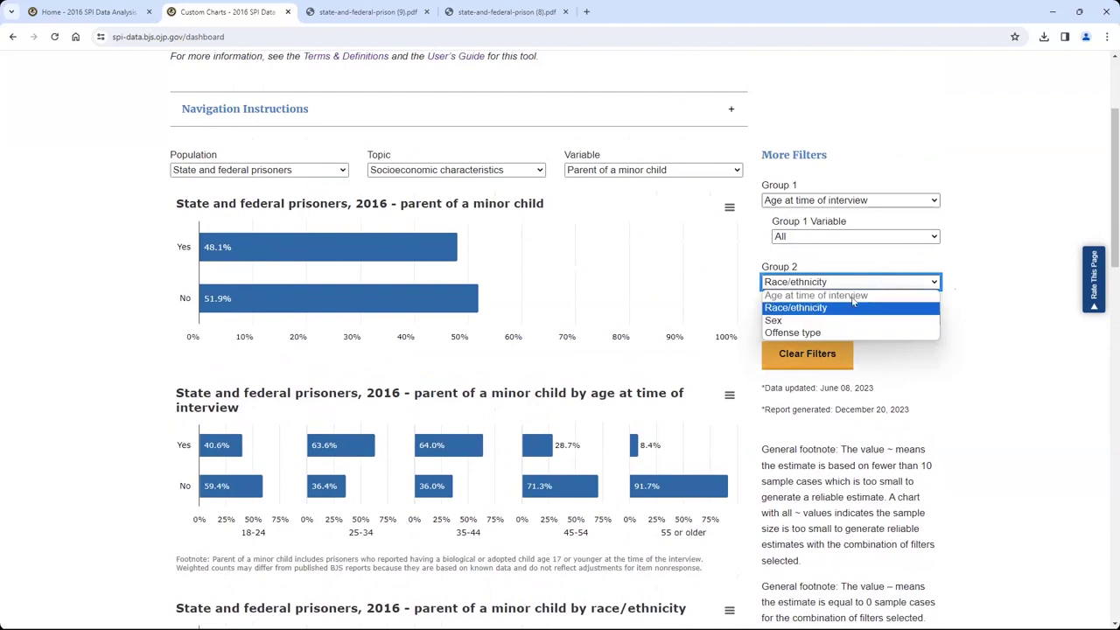
pyautogui.click(991, 250)
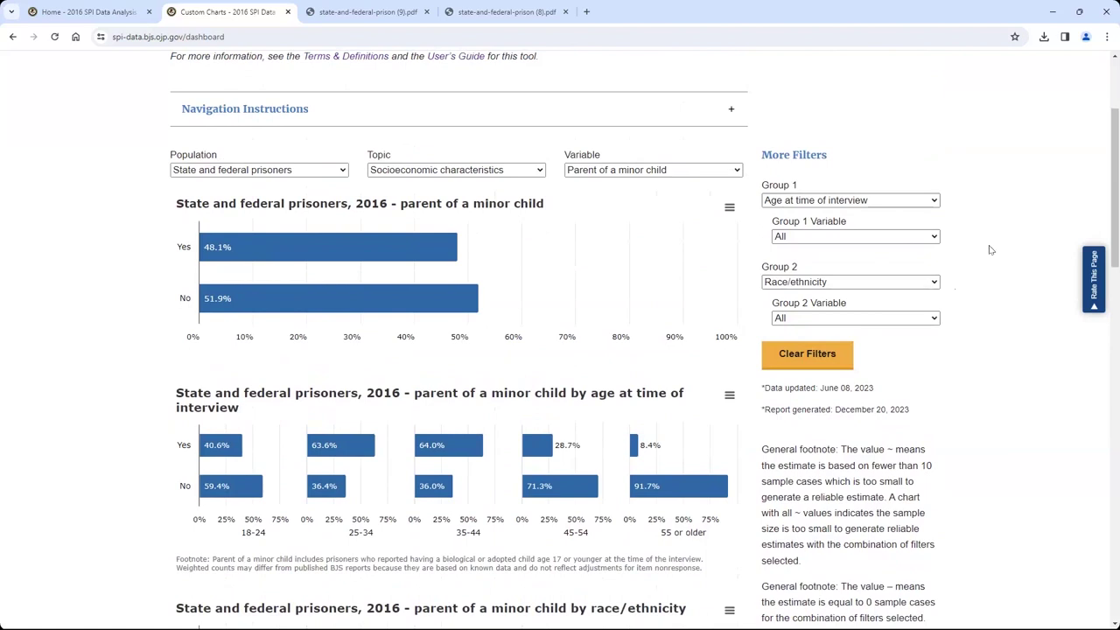
# Switch the Custom Charts population to Federal prisoners
pyautogui.scroll(1, 991, 250)
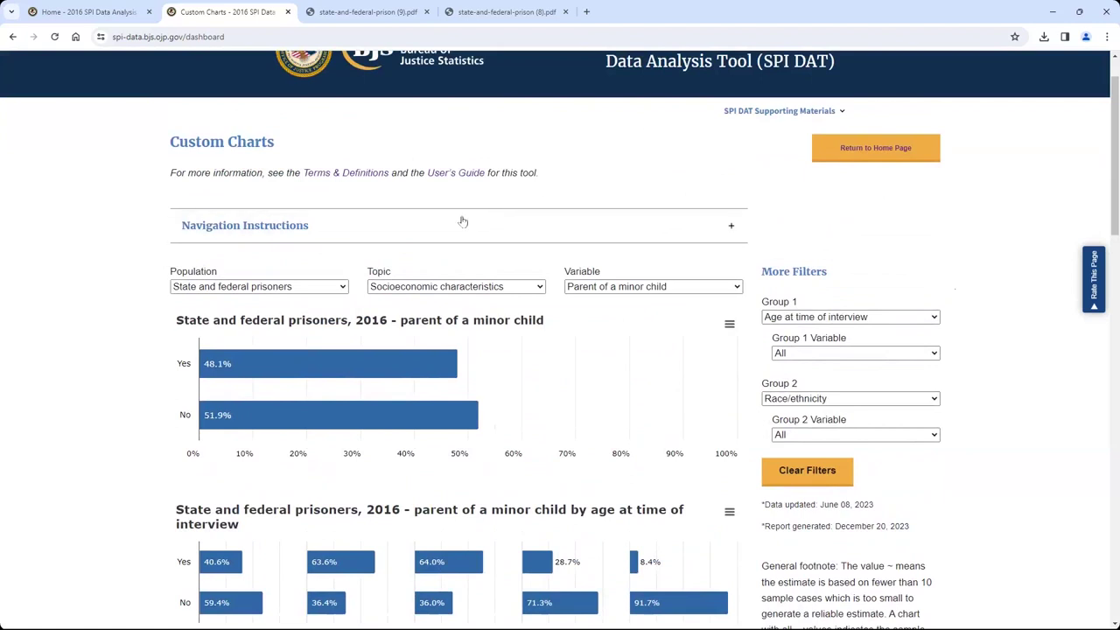
pyautogui.click(267, 287)
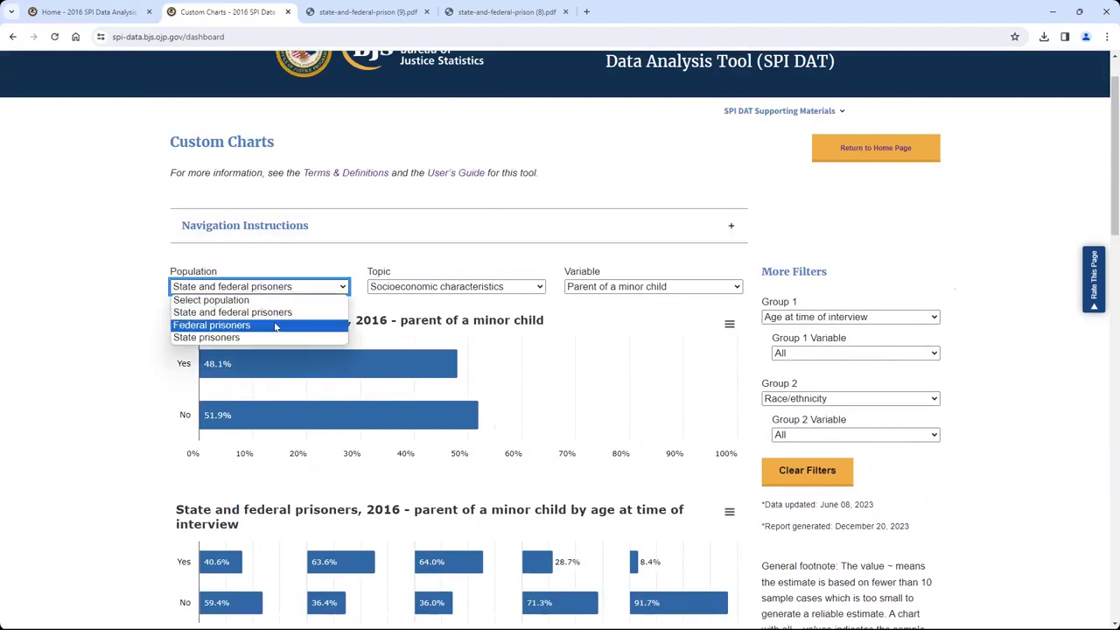
pyautogui.click(275, 325)
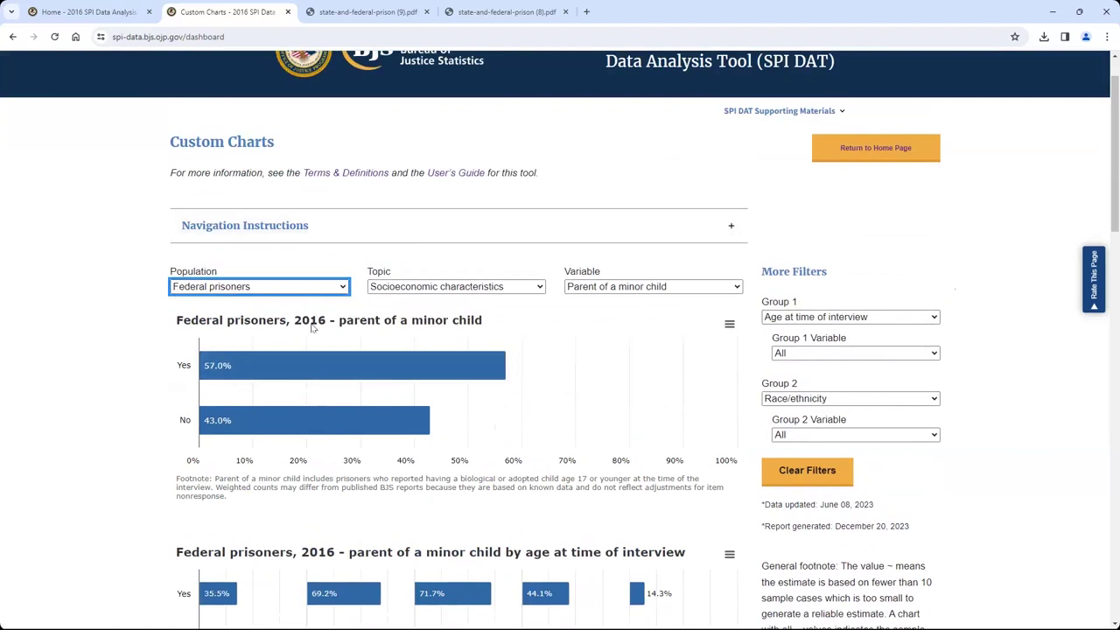
# Set the variable to Education completed and look through the resulting Federal prisoners charts and table
pyautogui.click(622, 291)
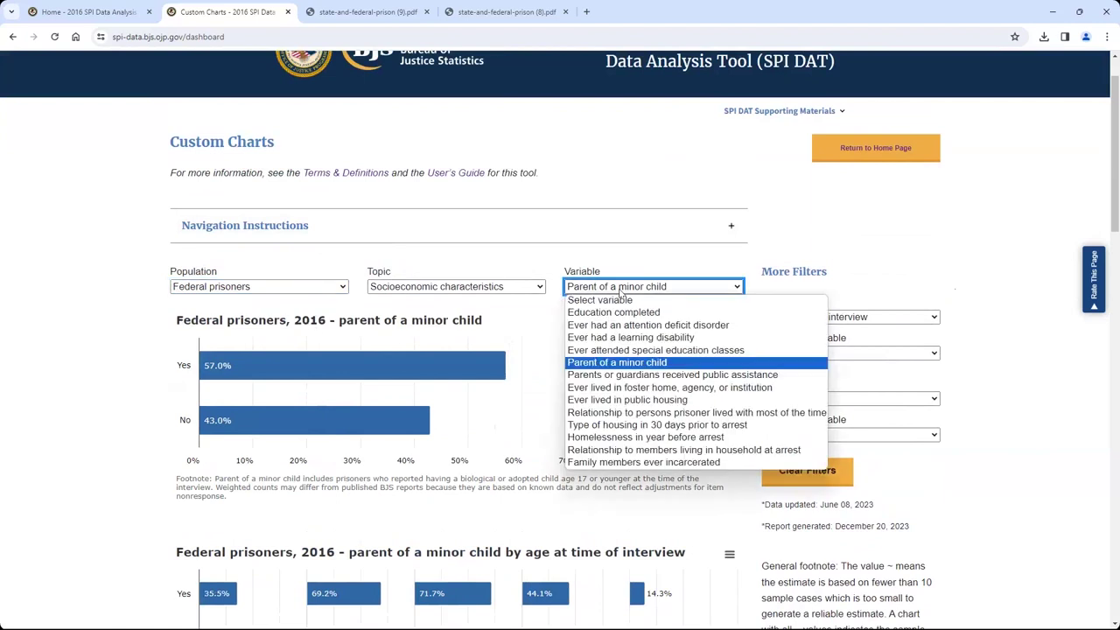
pyautogui.click(624, 312)
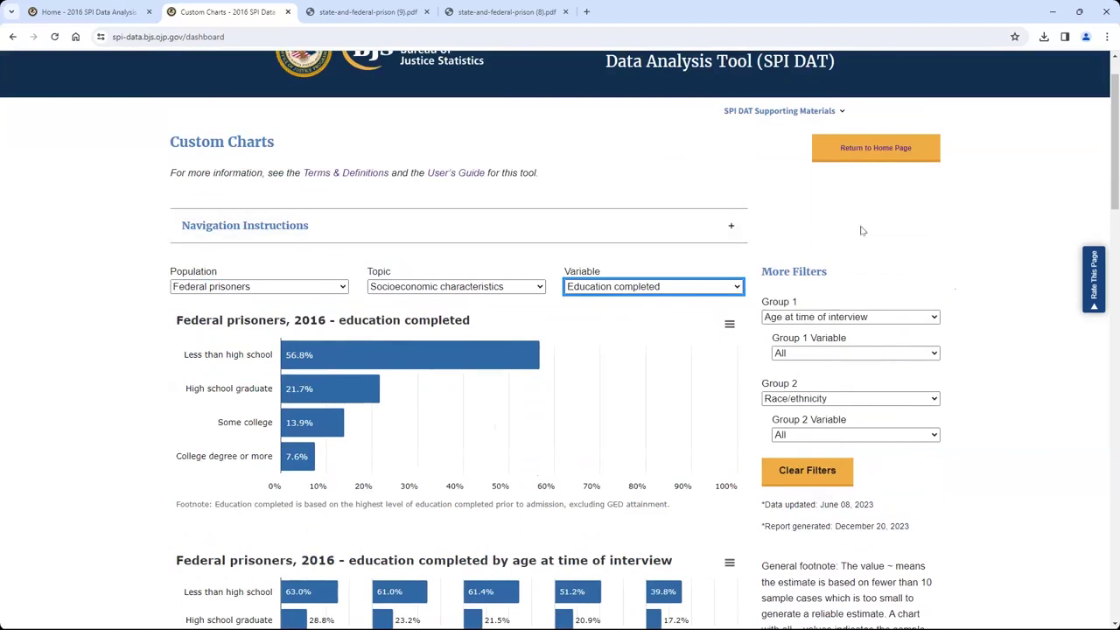
pyautogui.scroll(-2, 864, 235)
pyautogui.scroll(-5, 864, 234)
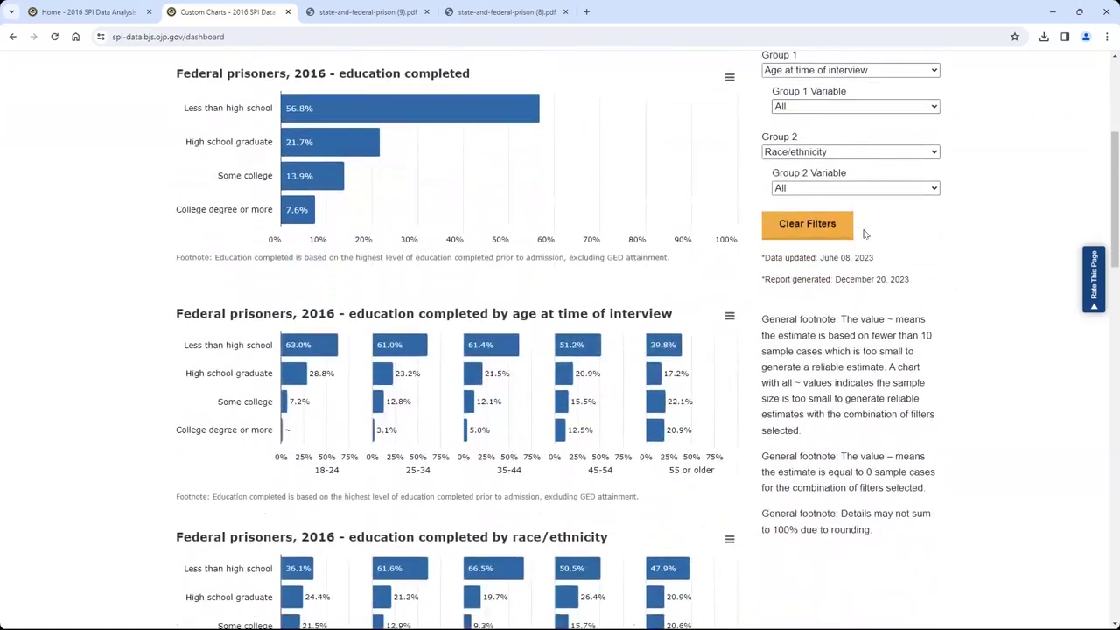
pyautogui.scroll(-2, 864, 232)
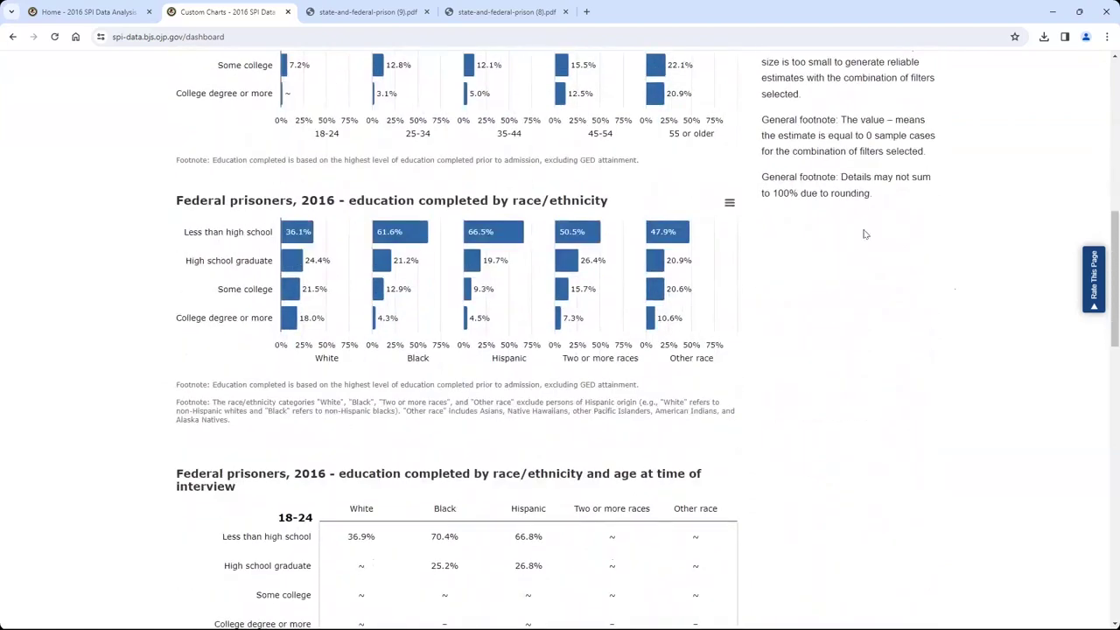
pyautogui.scroll(5, 864, 234)
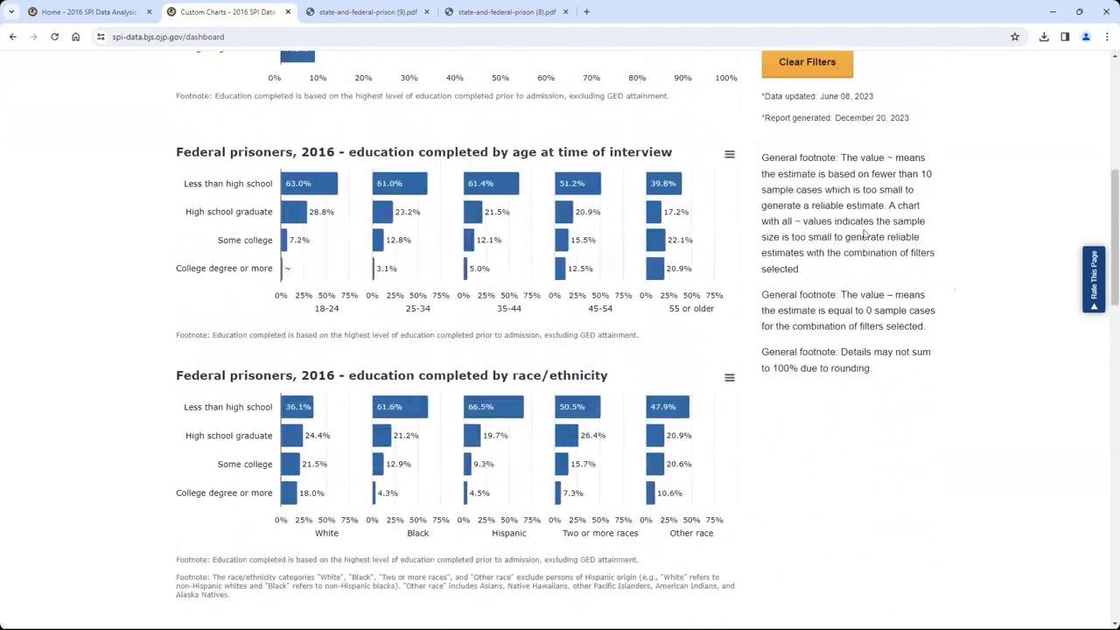
pyautogui.scroll(4, 864, 234)
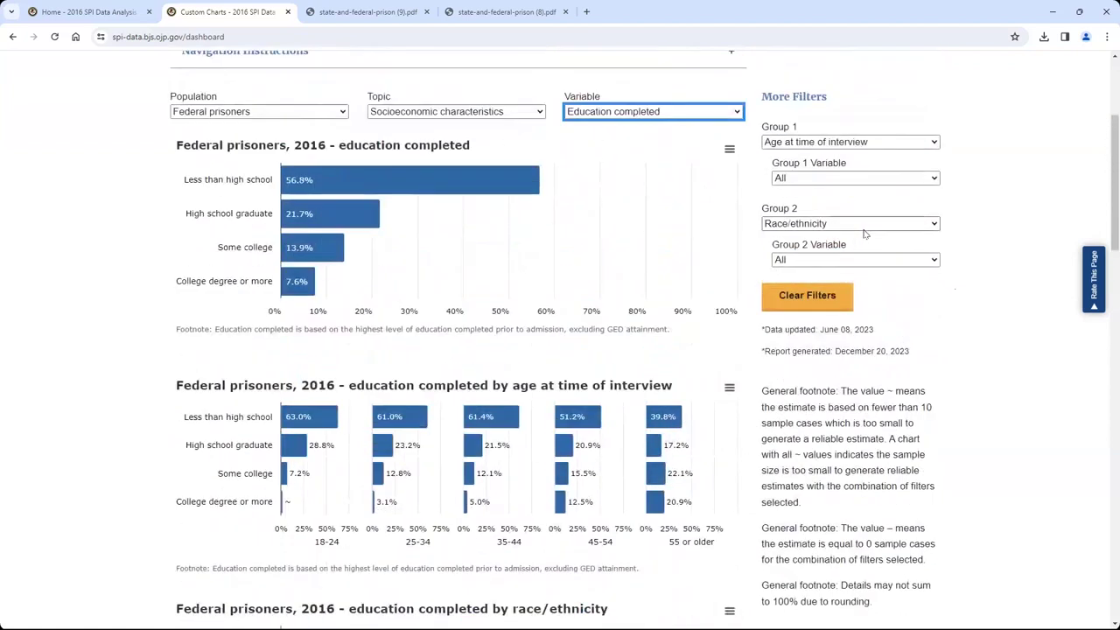
pyautogui.scroll(1, 864, 233)
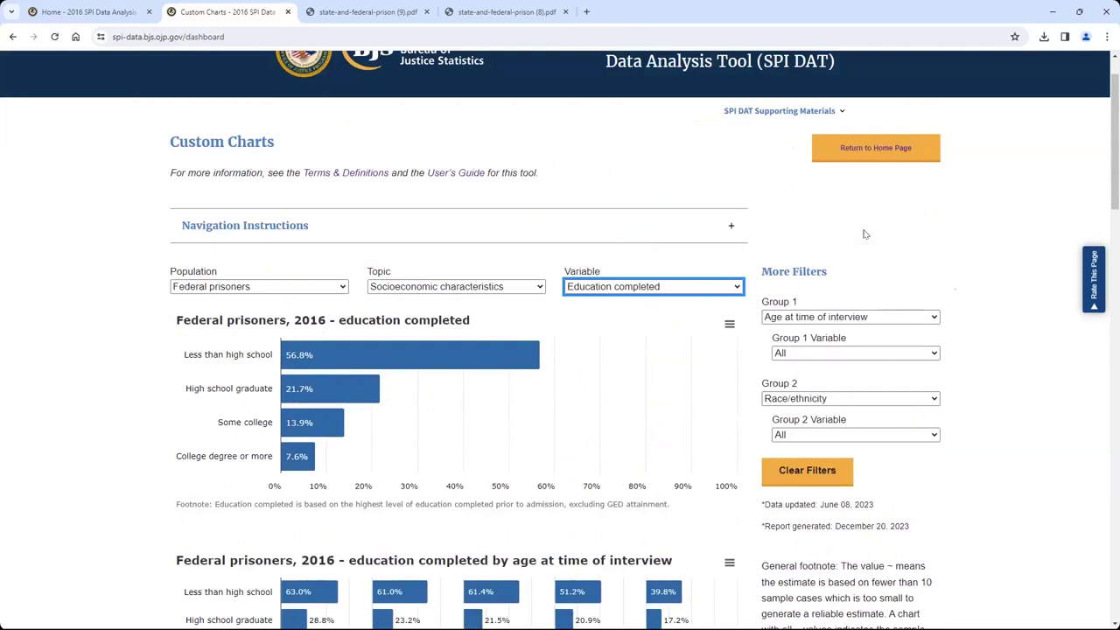
# Set the Group 1 filter to Sex and review the education completed charts and the table by race/ethnicity and sex
pyautogui.click(881, 317)
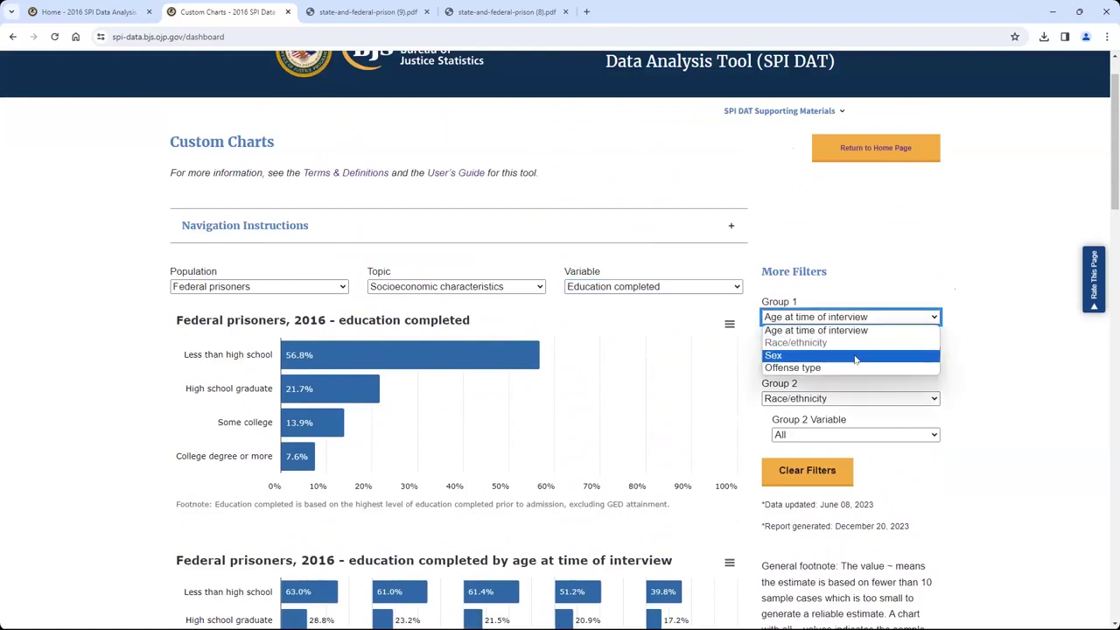
pyautogui.click(856, 356)
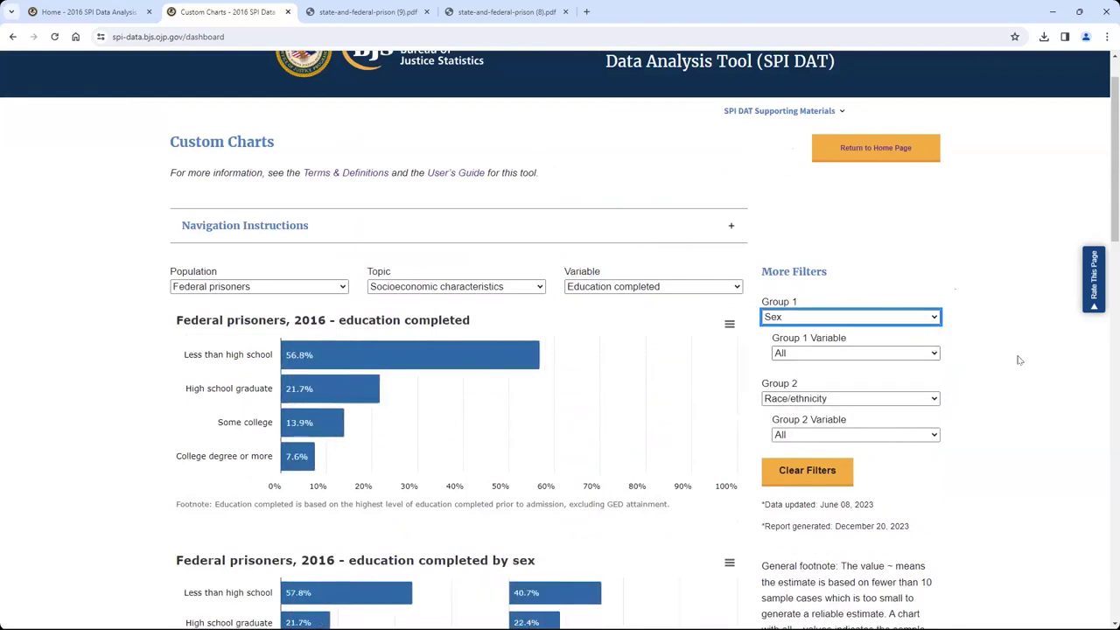
pyautogui.scroll(-2, 1020, 360)
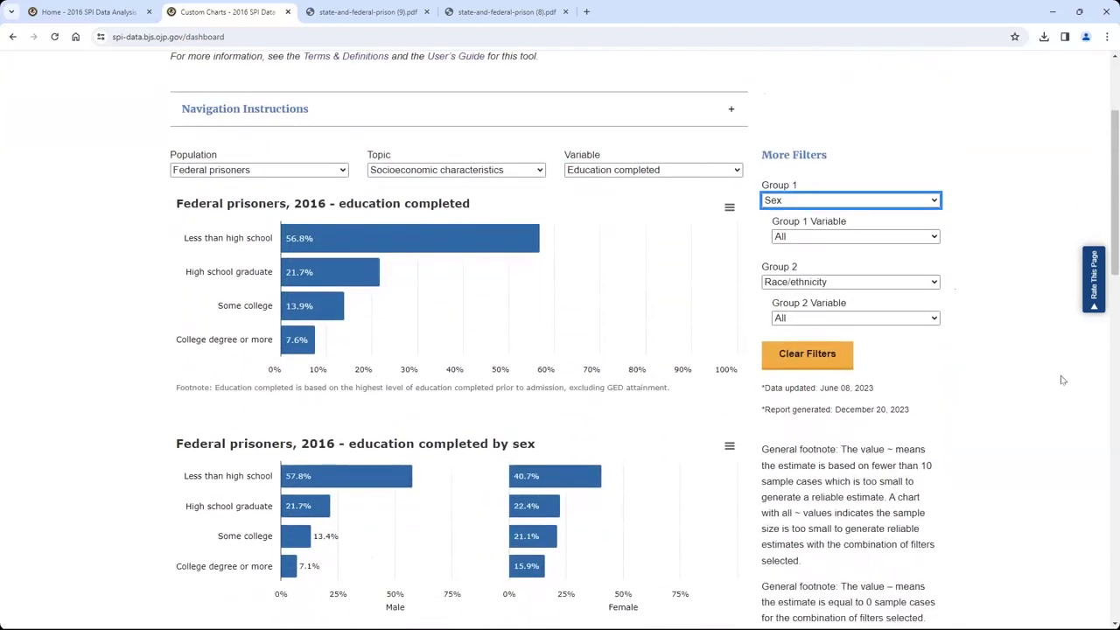
pyautogui.scroll(-1, 1063, 380)
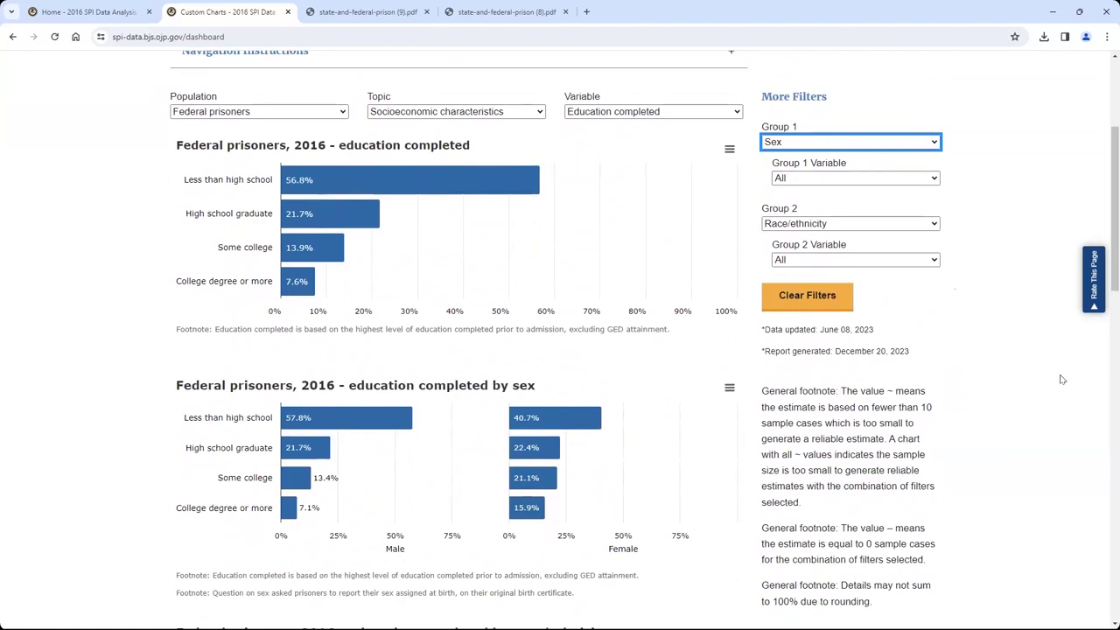
pyautogui.scroll(-1, 1063, 379)
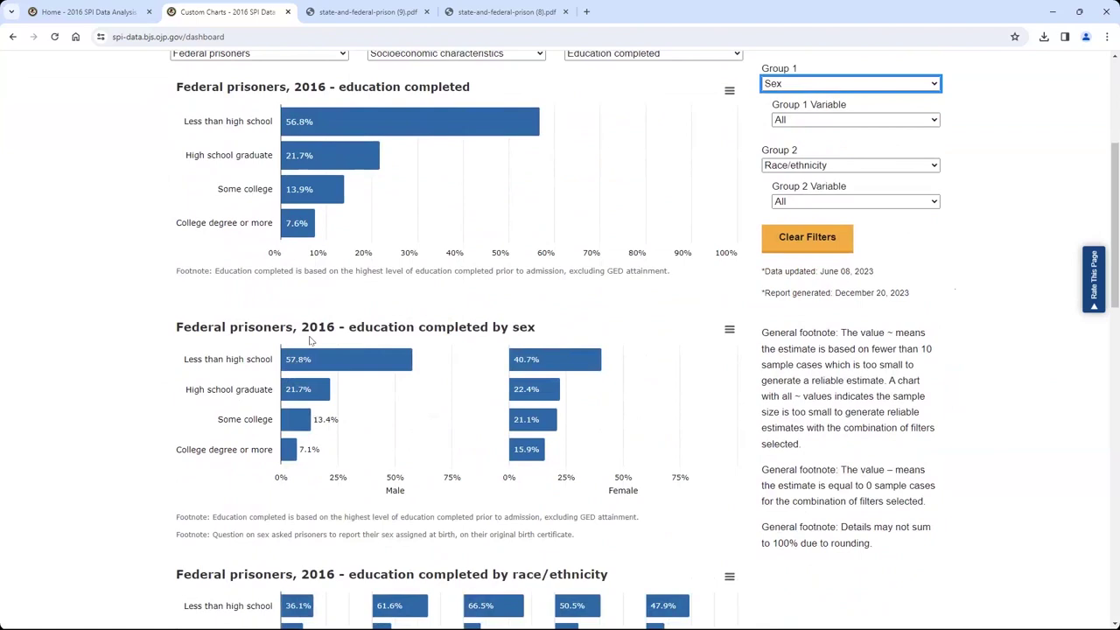
pyautogui.scroll(-4, 298, 332)
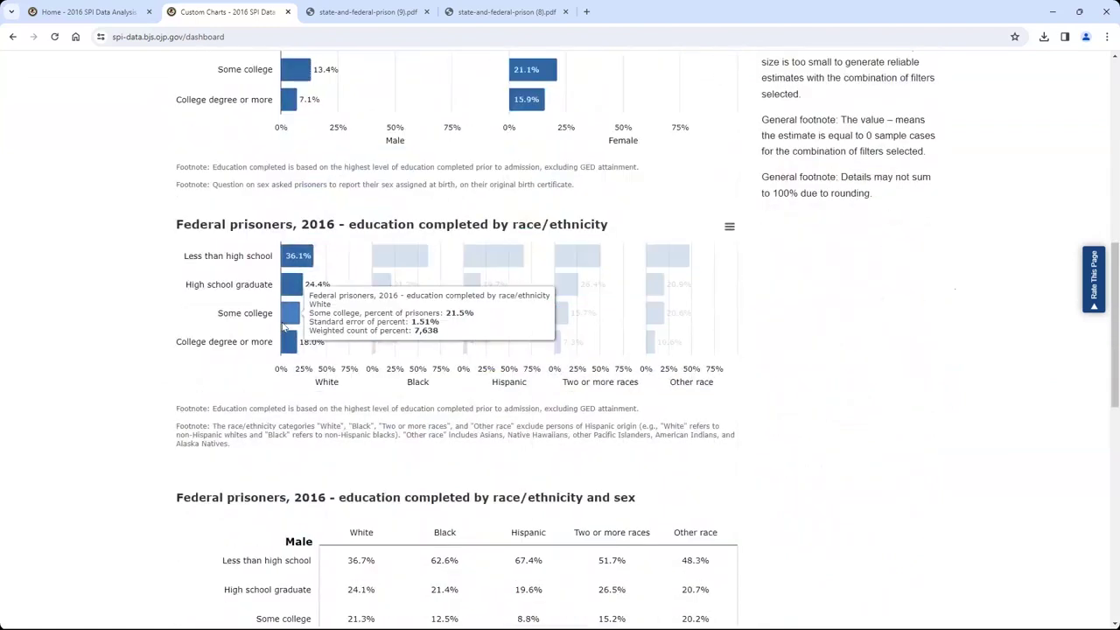
pyautogui.scroll(-1, 283, 327)
pyautogui.scroll(-1, 283, 327)
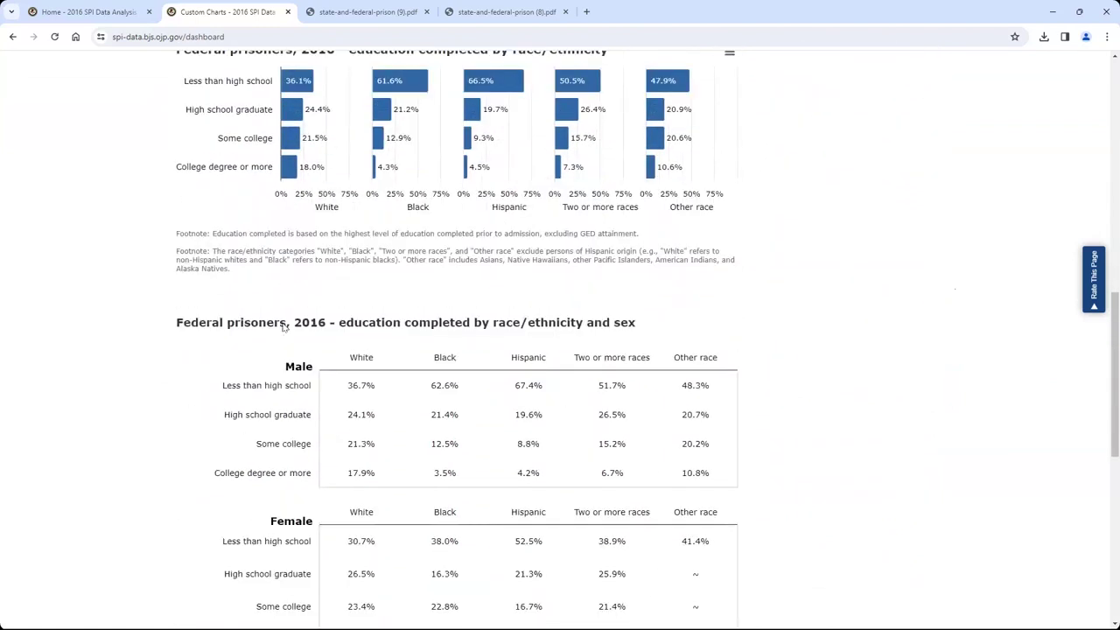
pyautogui.scroll(-2, 283, 326)
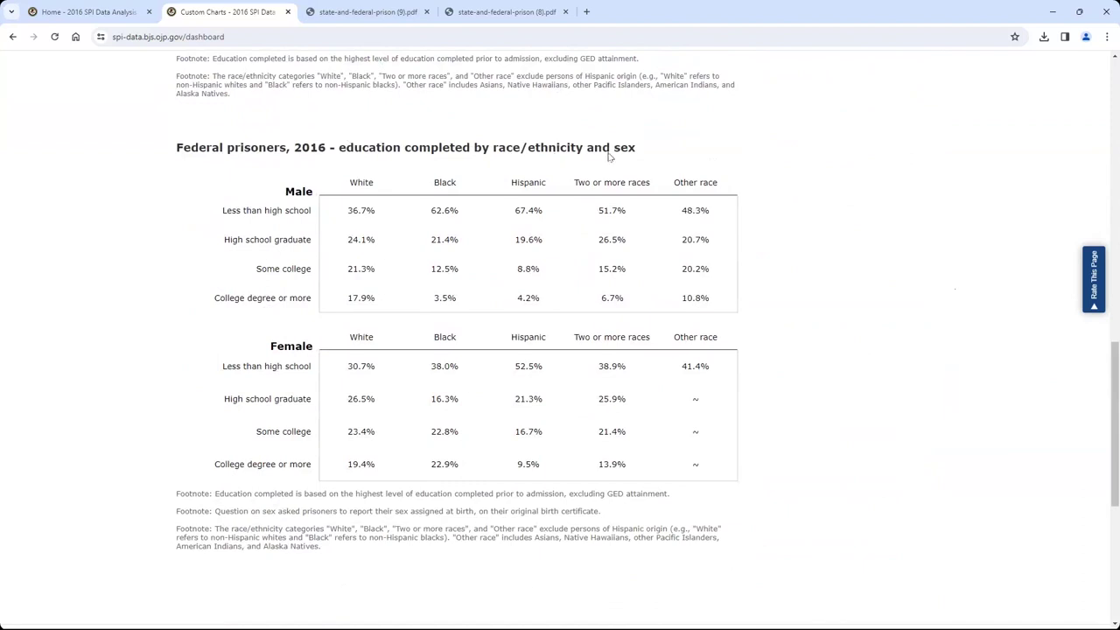
# Change the topic to Demographic characteristics and the variable to Marital status for Federal prisoners
pyautogui.scroll(10, 827, 226)
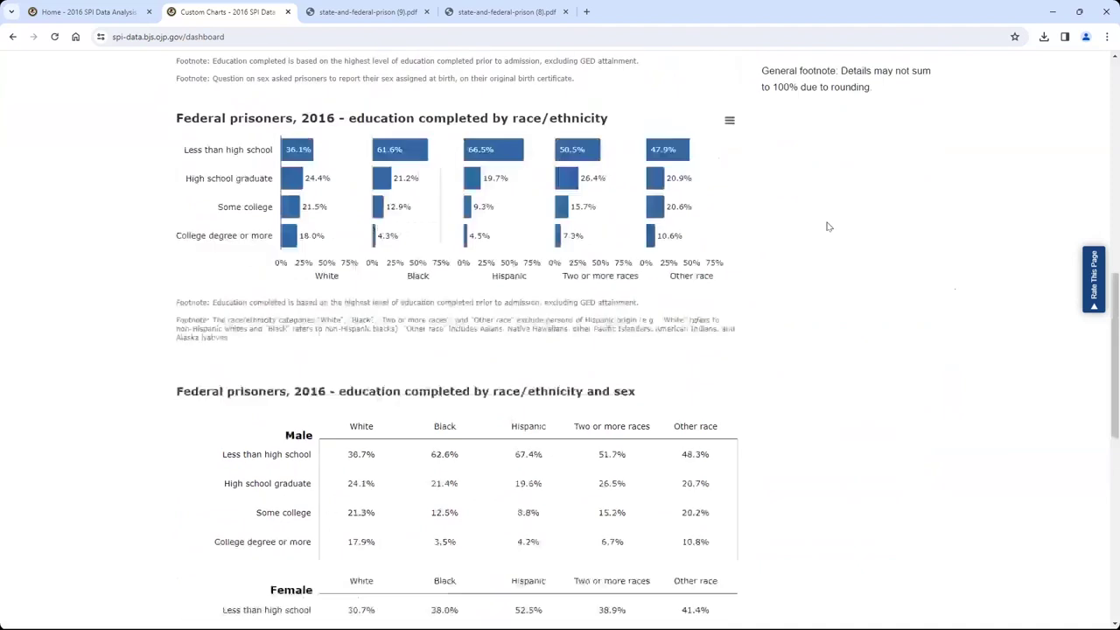
pyautogui.scroll(2, 827, 226)
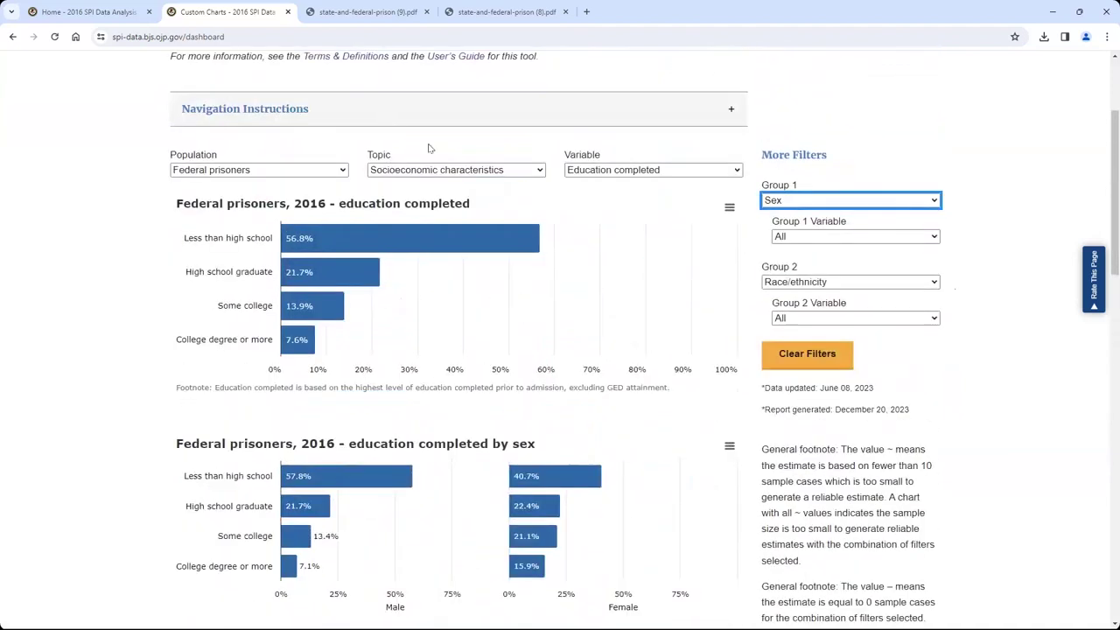
pyautogui.click(440, 170)
pyautogui.click(443, 196)
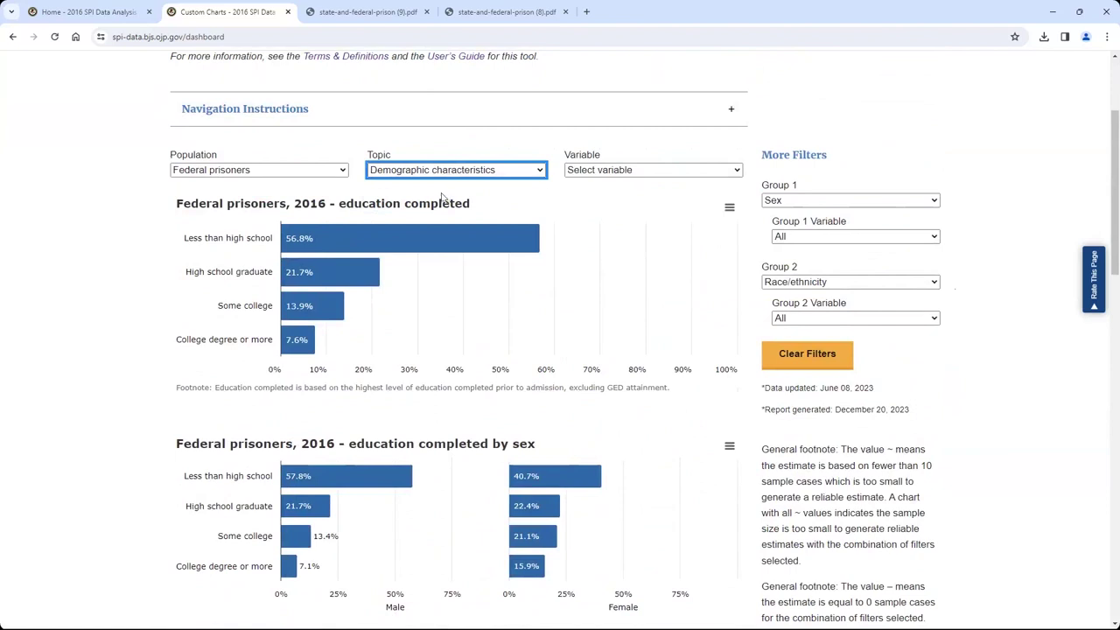
pyautogui.click(690, 173)
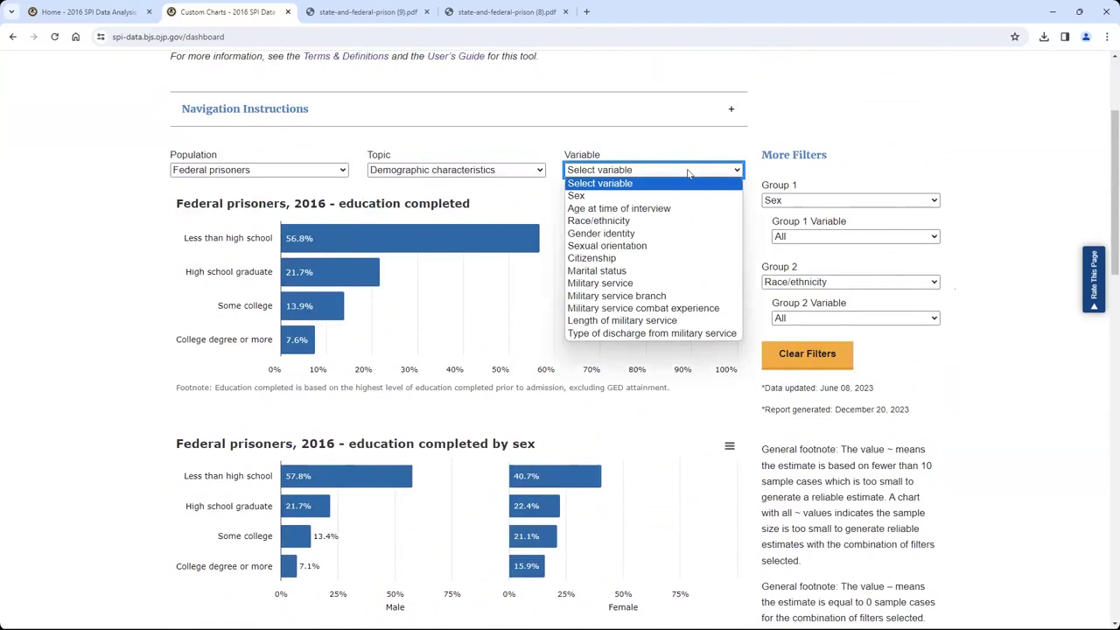
pyautogui.click(655, 270)
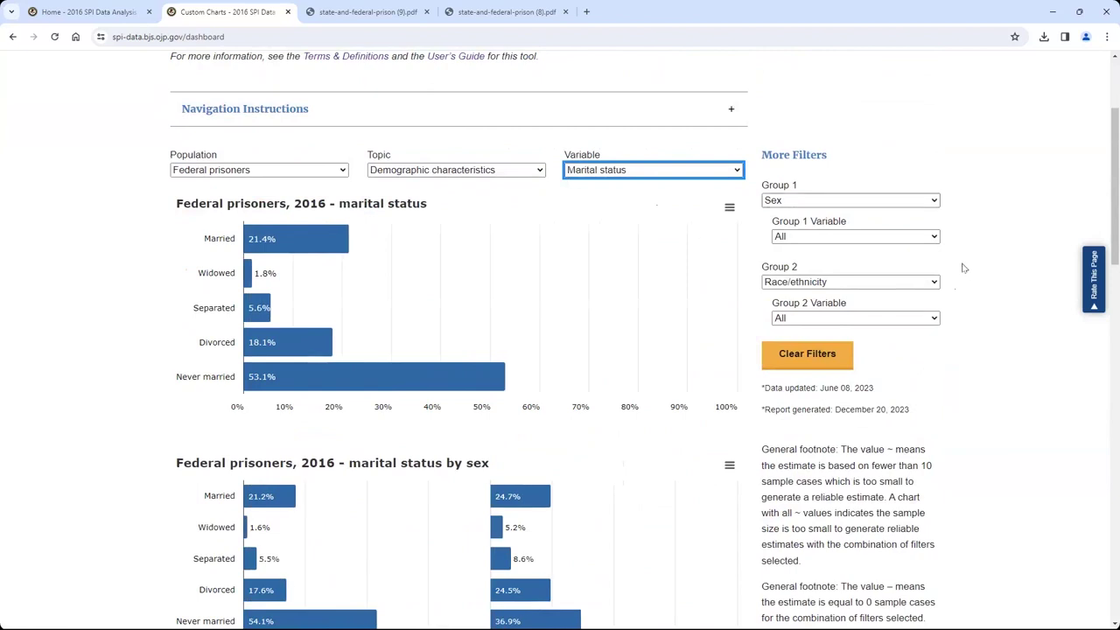
pyautogui.scroll(-1, 963, 268)
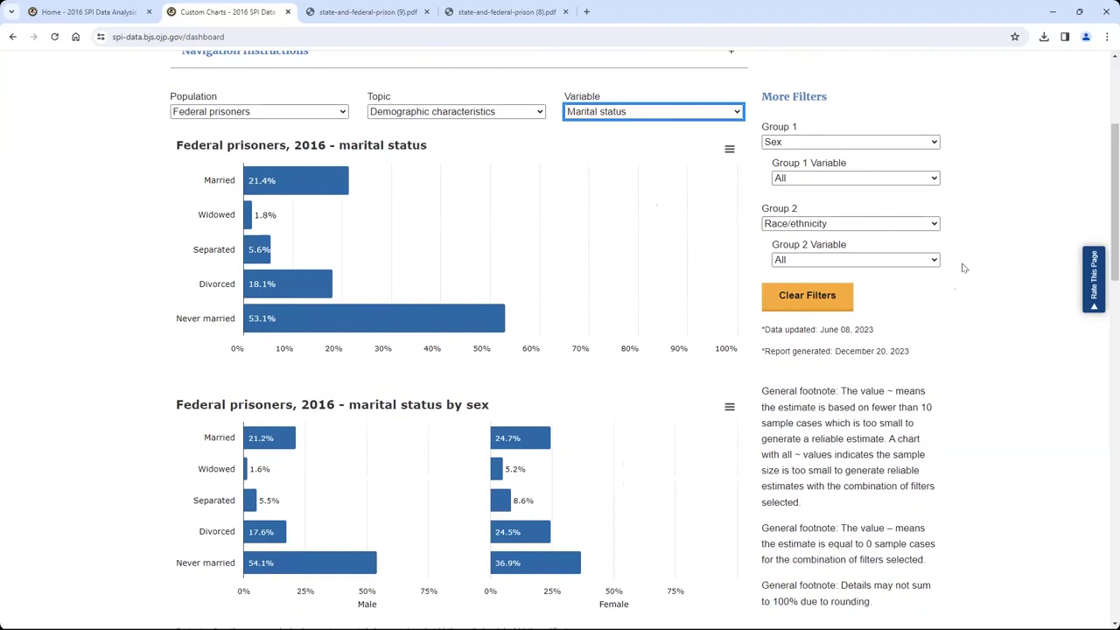
# Restrict the marital status charts to male prisoners by setting the Group 1 Variable to Male
pyautogui.scroll(1, 963, 268)
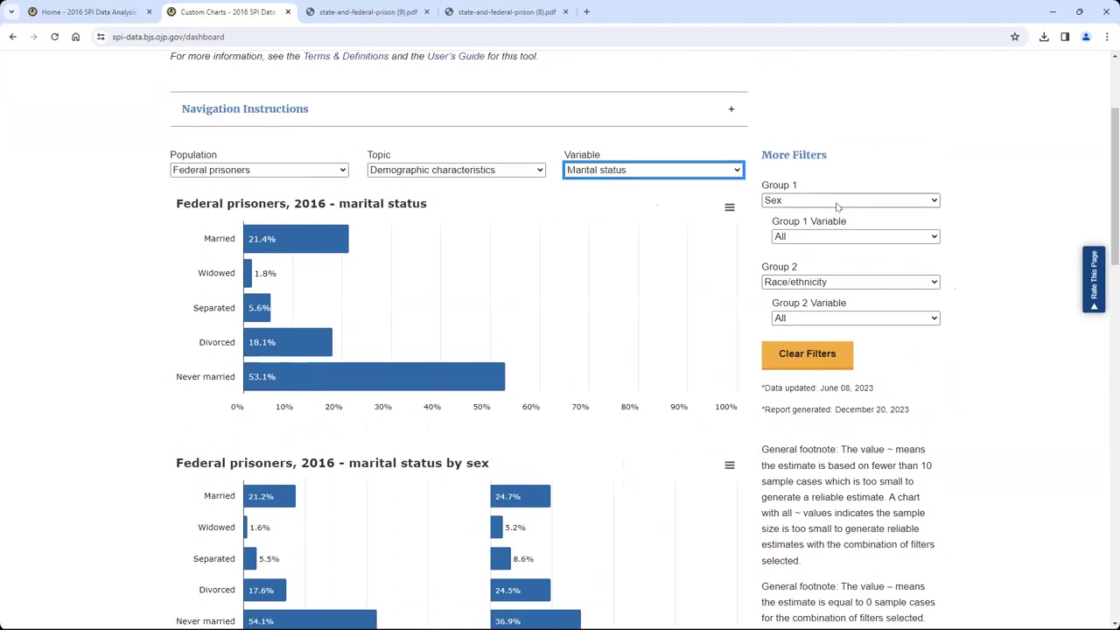
pyautogui.click(837, 207)
pyautogui.click(837, 206)
pyautogui.click(828, 236)
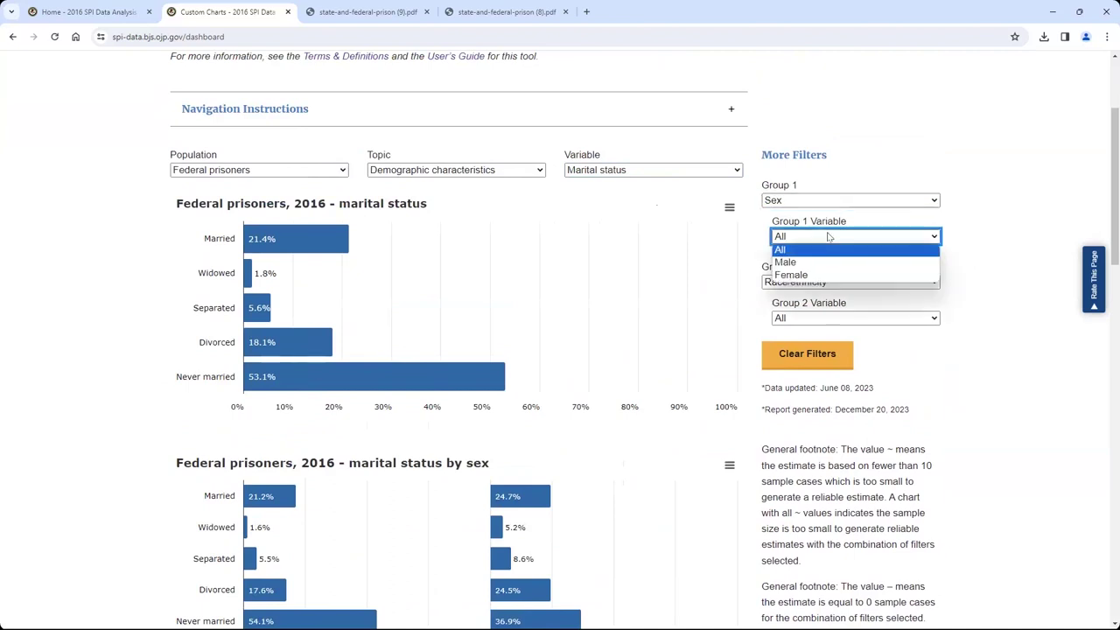
pyautogui.click(792, 262)
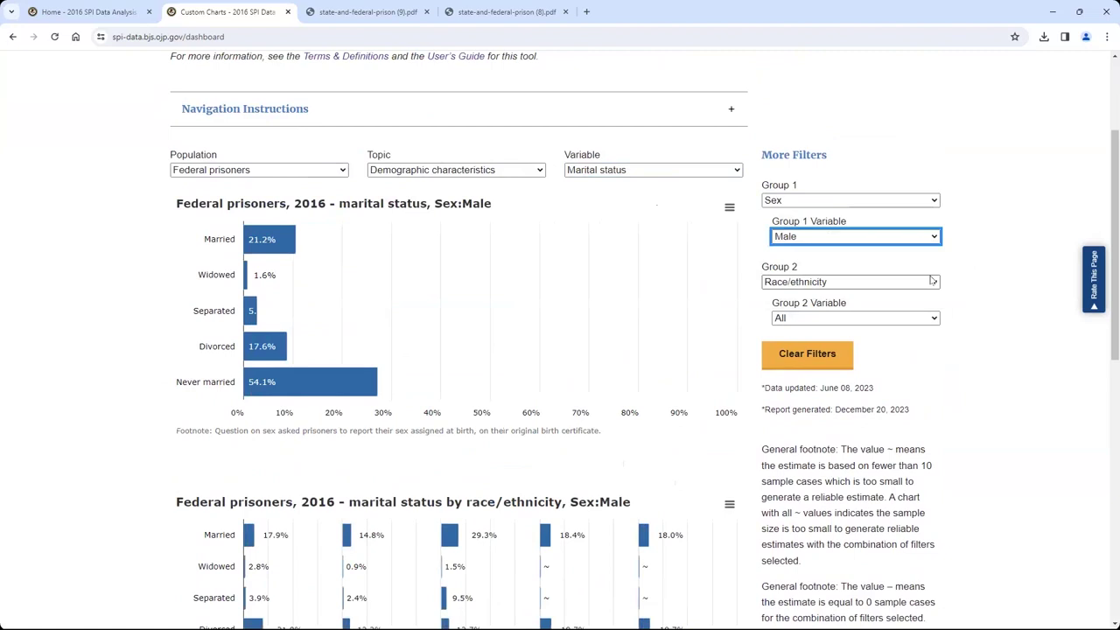
# Examine the marital status chart for males, its breakdown by race/ethnicity, and the general footnotes
pyautogui.scroll(-1, 932, 282)
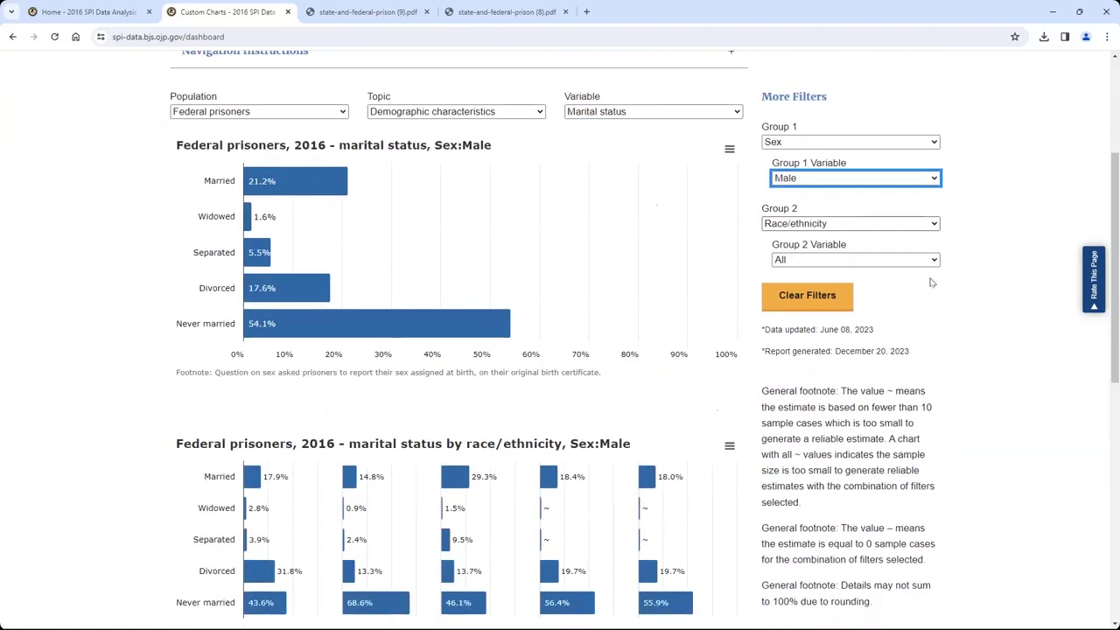
pyautogui.scroll(-3, 932, 282)
pyautogui.scroll(2, 932, 281)
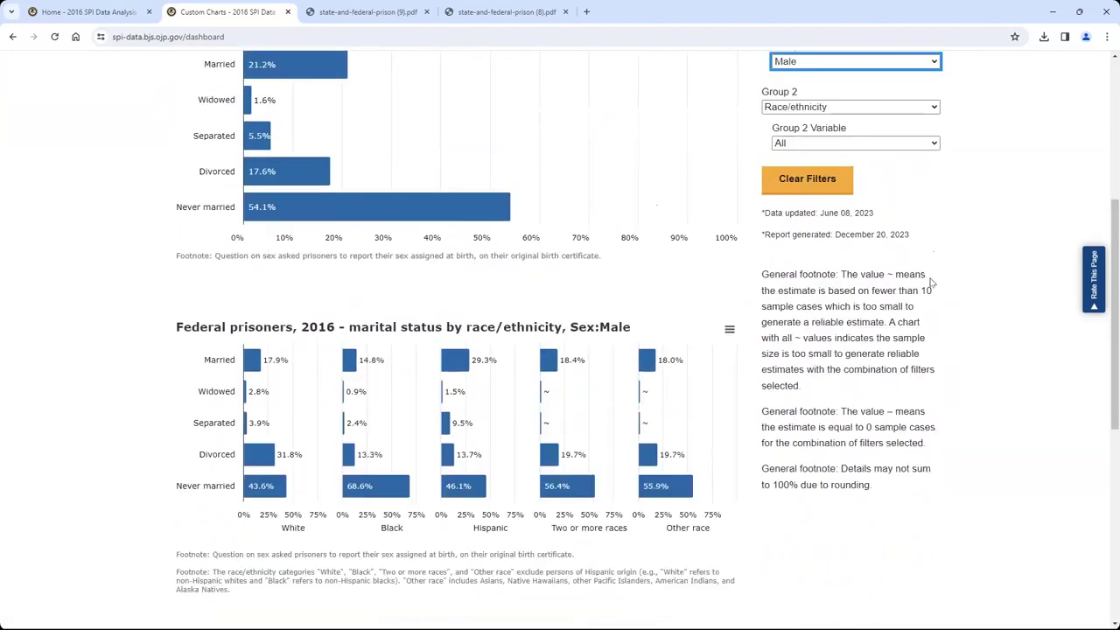
pyautogui.scroll(1, 932, 281)
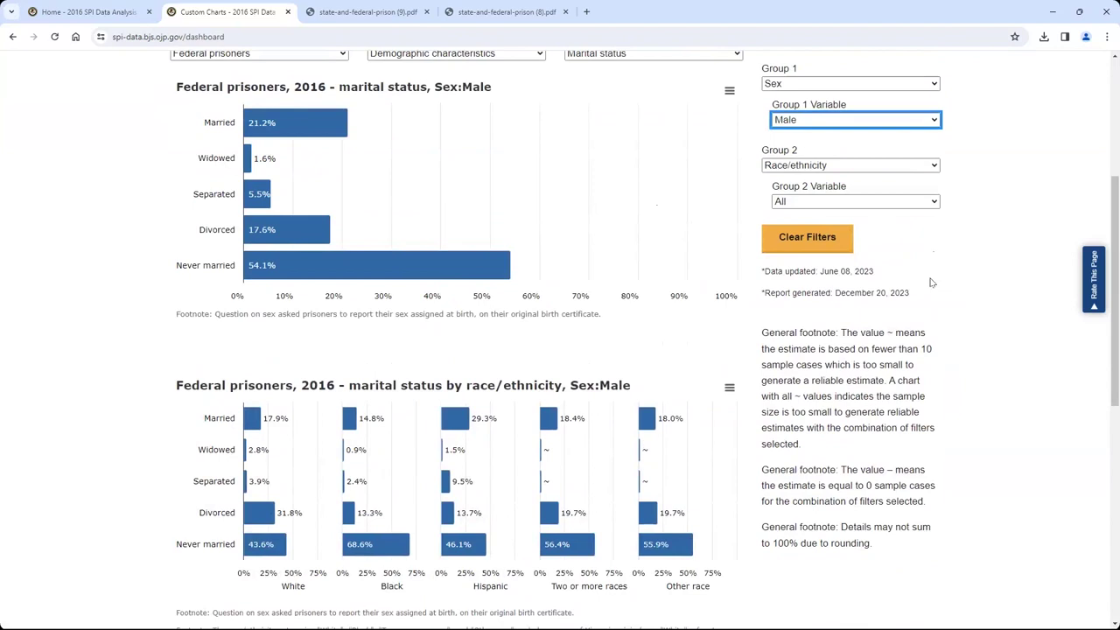
pyautogui.scroll(1, 774, 229)
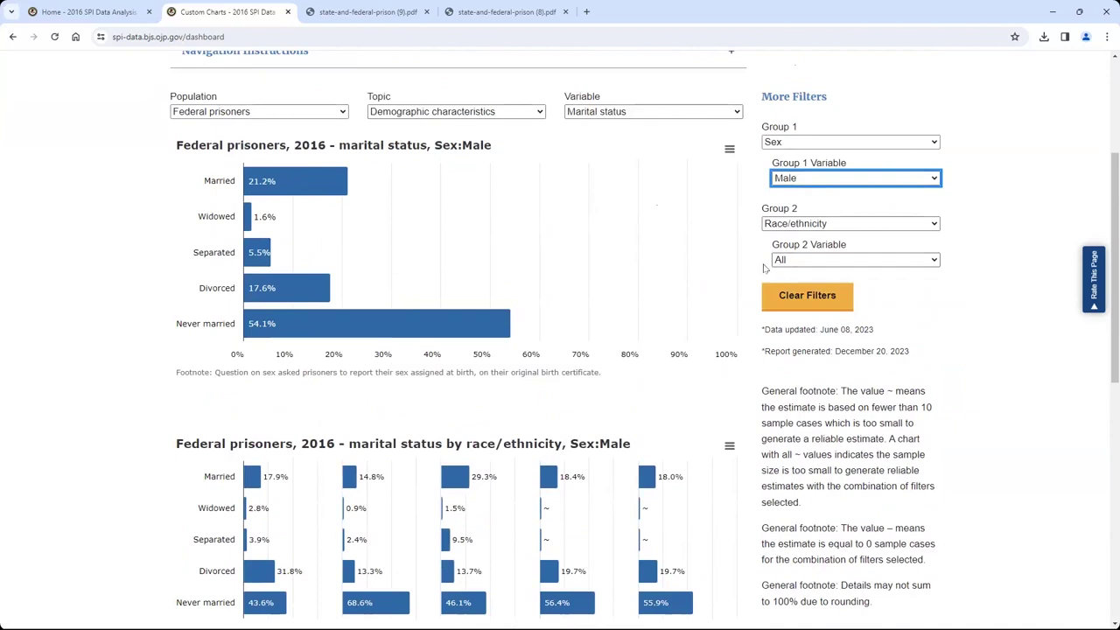
pyautogui.scroll(-3, 763, 265)
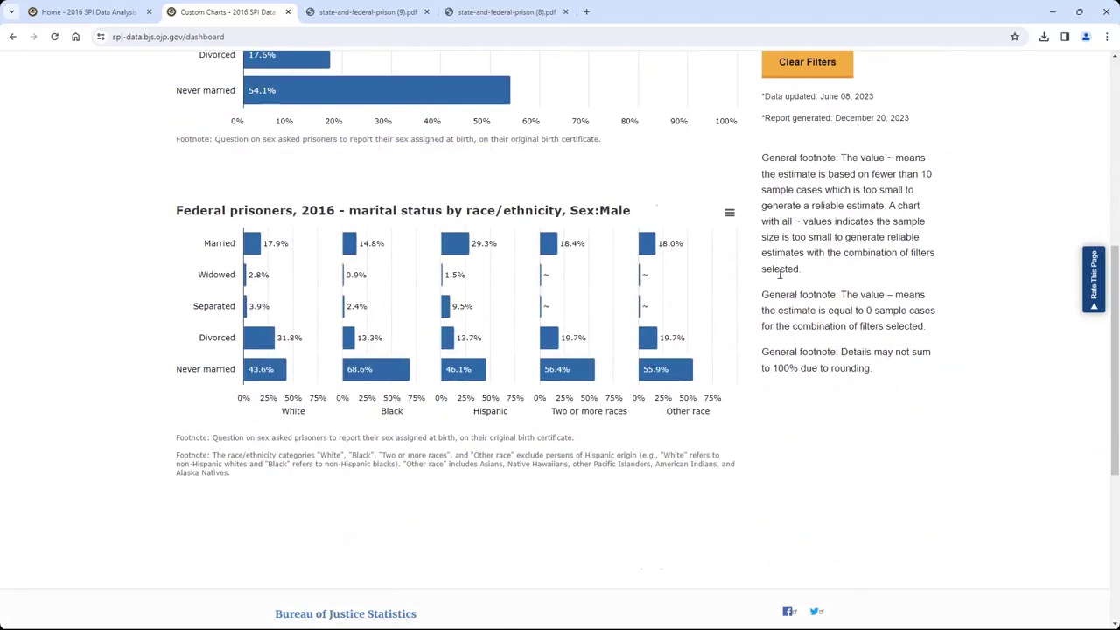
pyautogui.scroll(3, 780, 274)
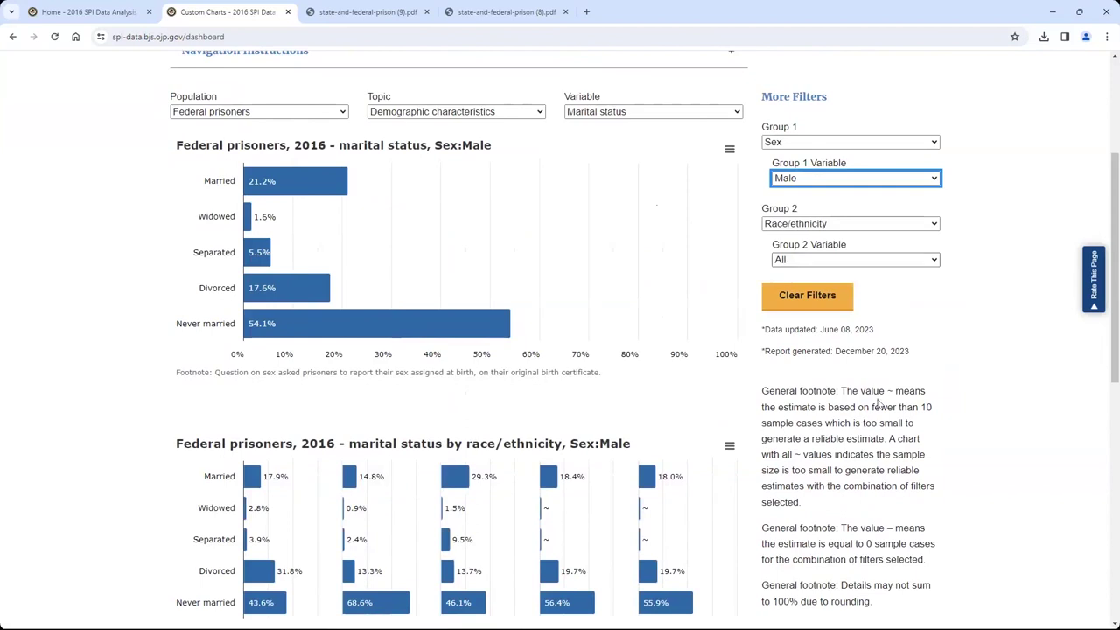
pyautogui.scroll(-1, 875, 402)
pyautogui.scroll(-1, 877, 400)
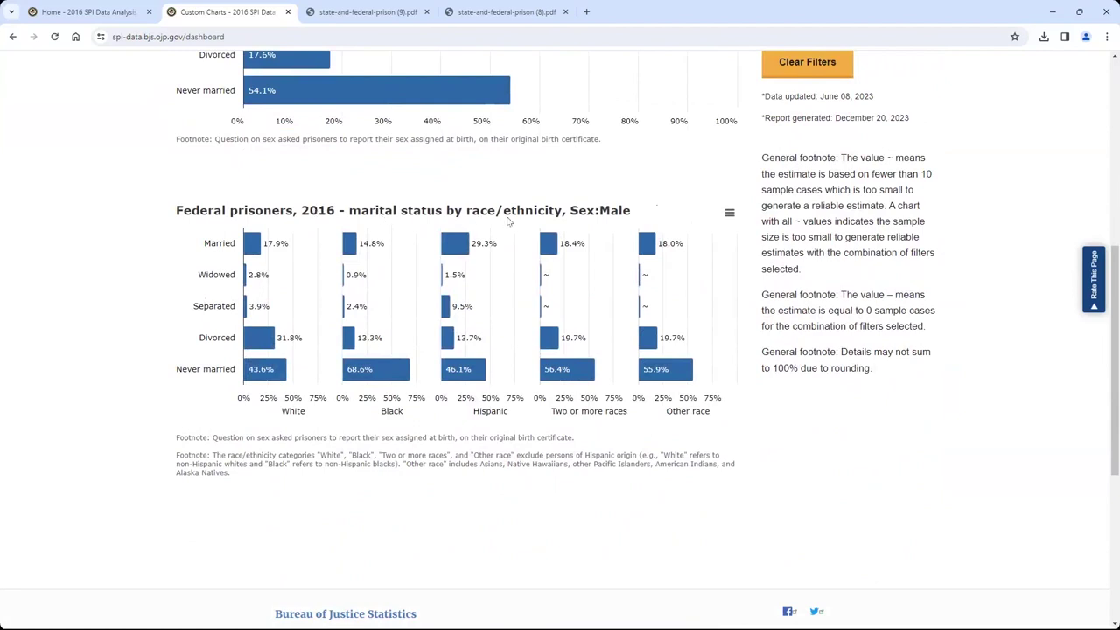
pyautogui.scroll(3, 987, 220)
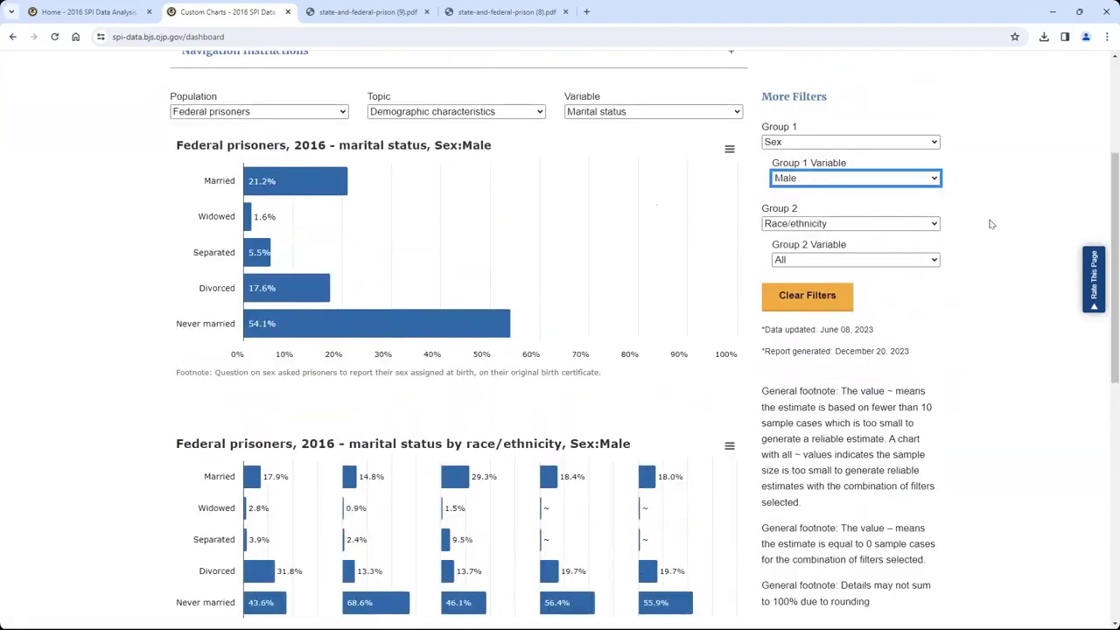
# Set the Group 2 filter to Age at time of interview and its Group 2 Variable to 35-44
pyautogui.click(875, 227)
pyautogui.click(863, 234)
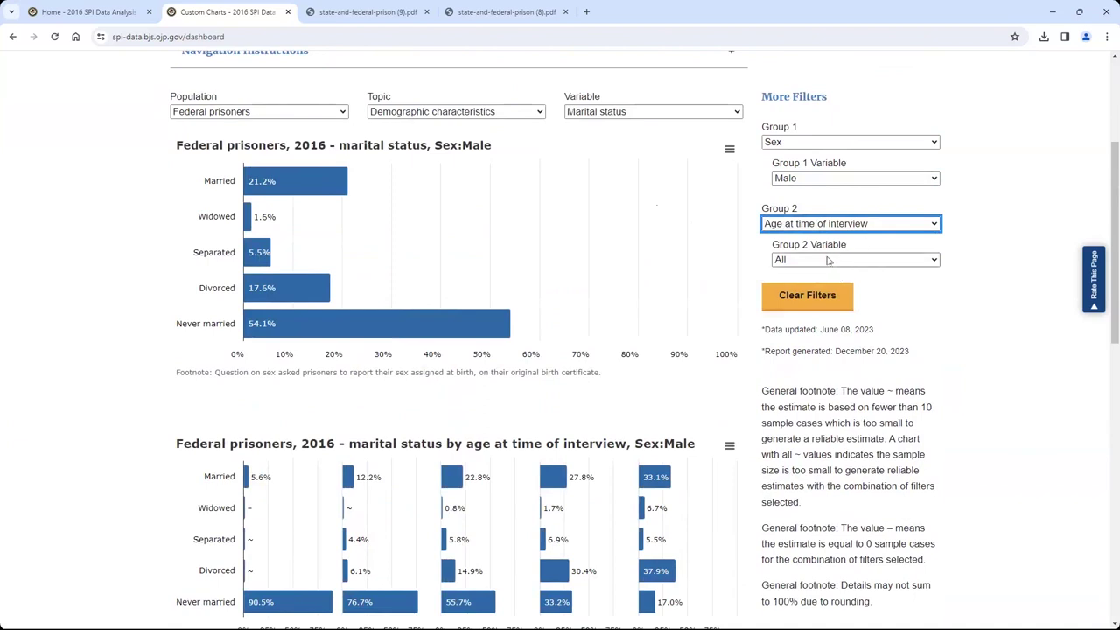
pyautogui.click(798, 259)
pyautogui.click(810, 311)
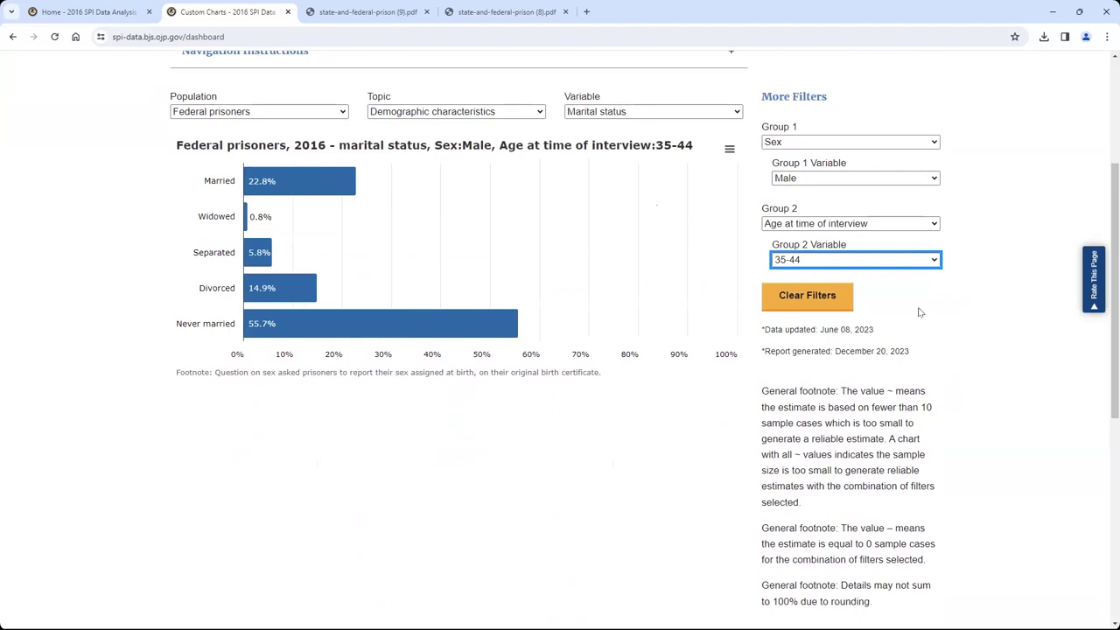
# Clear the group variable filters applied to the marital status charts
pyautogui.click(834, 298)
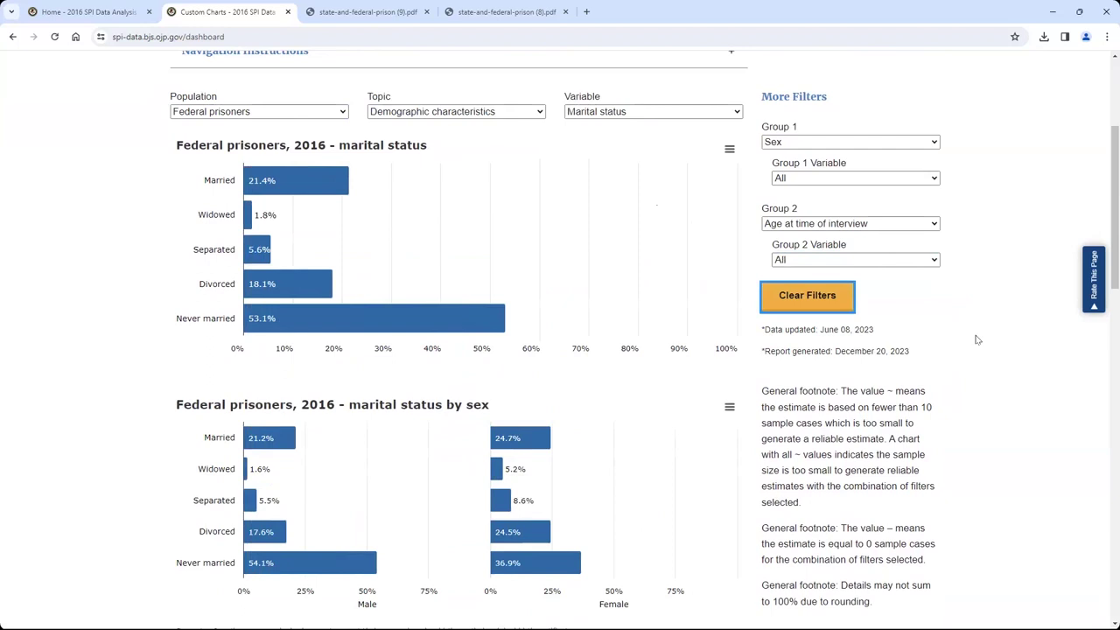
# Examine the data updated and report generated dates and the general footnotes beside the marital status charts
pyautogui.scroll(-1, 1013, 341)
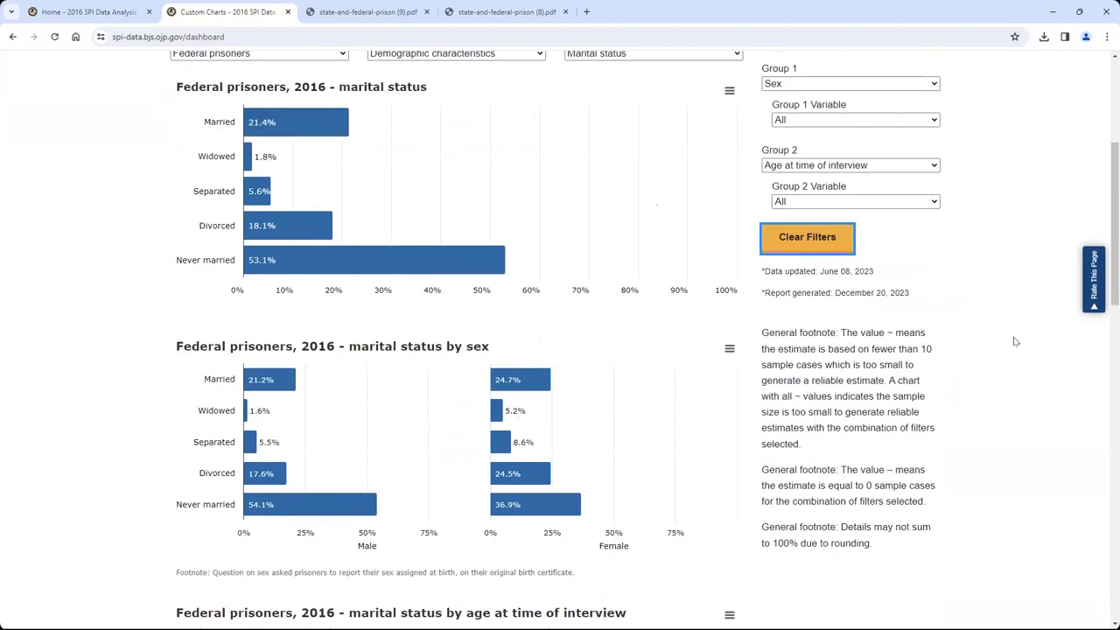
pyautogui.scroll(1, 1015, 341)
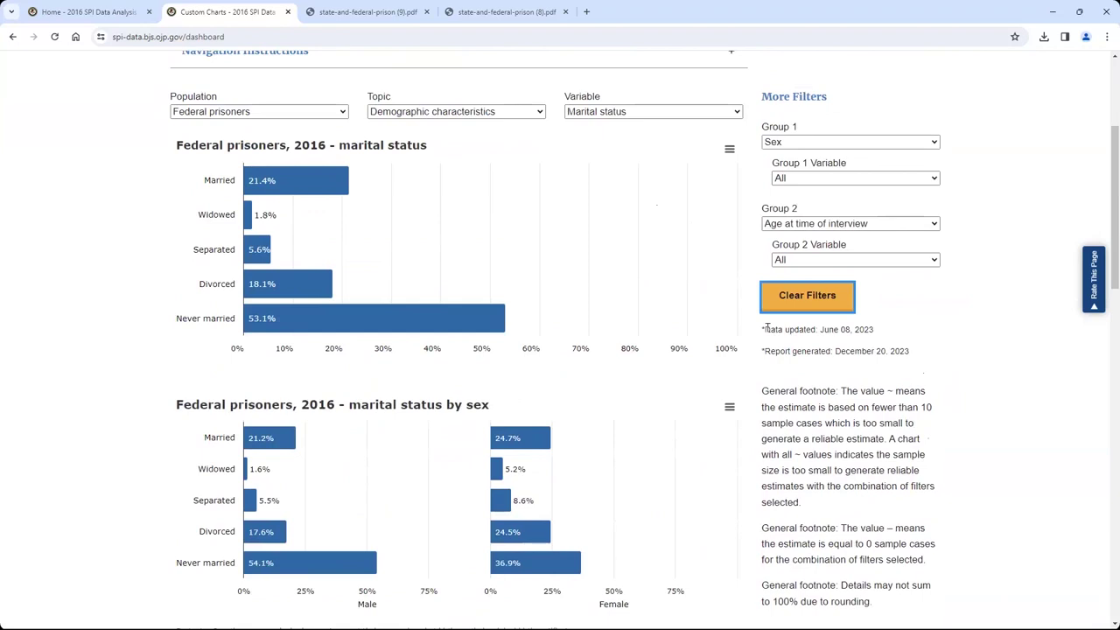
pyautogui.moveTo(765, 330); pyautogui.dragTo(818, 332)
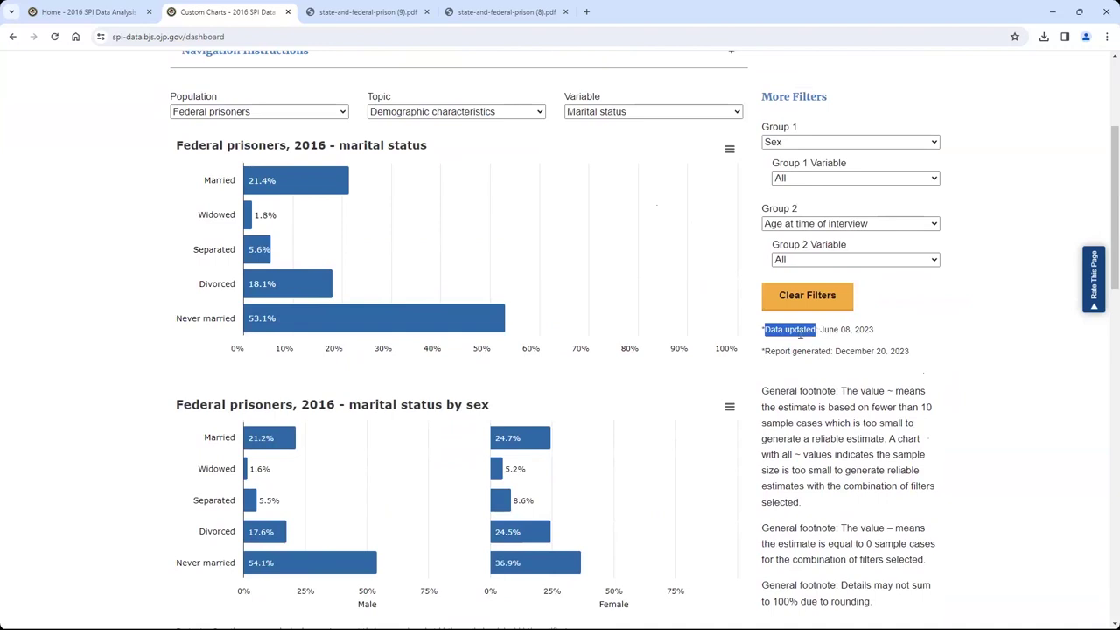
pyautogui.moveTo(766, 351); pyautogui.dragTo(834, 351)
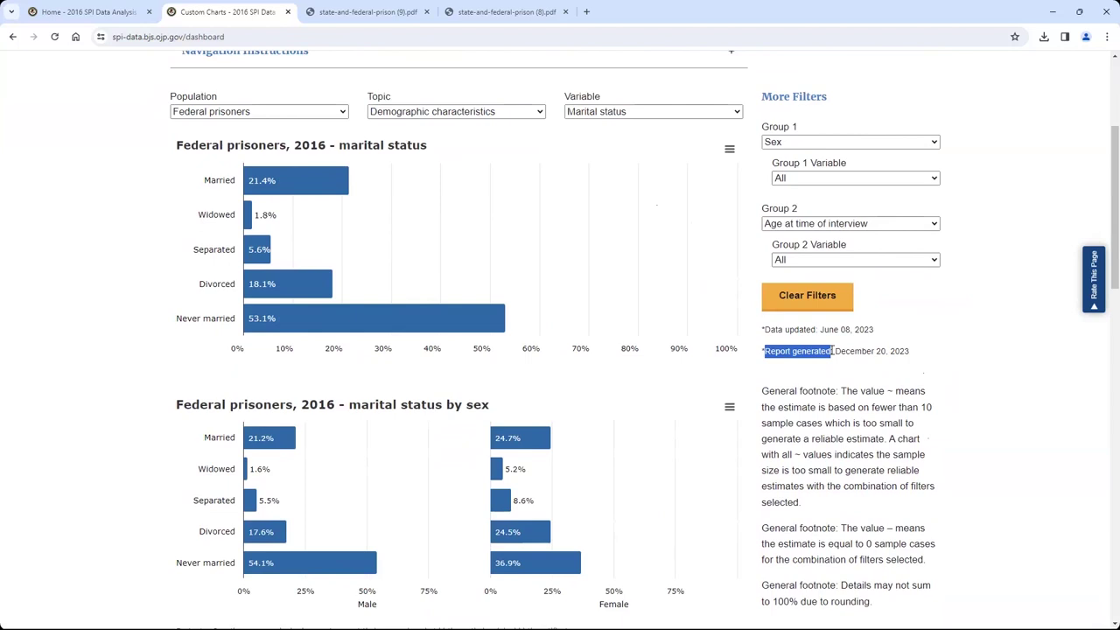
pyautogui.scroll(-2, 831, 350)
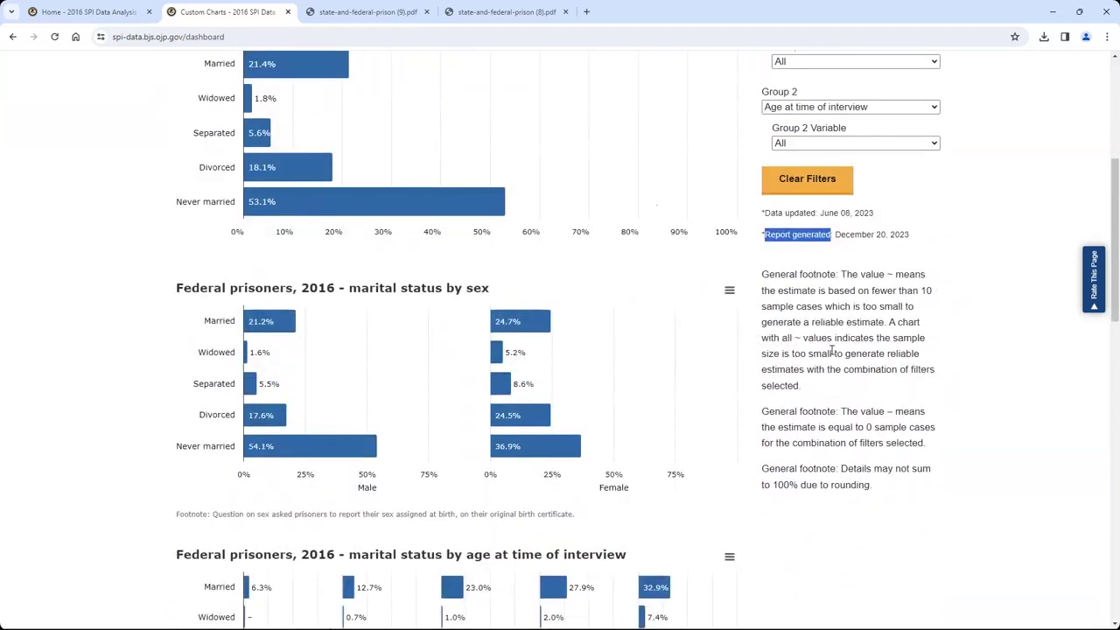
pyautogui.scroll(-1, 832, 350)
pyautogui.click(797, 276)
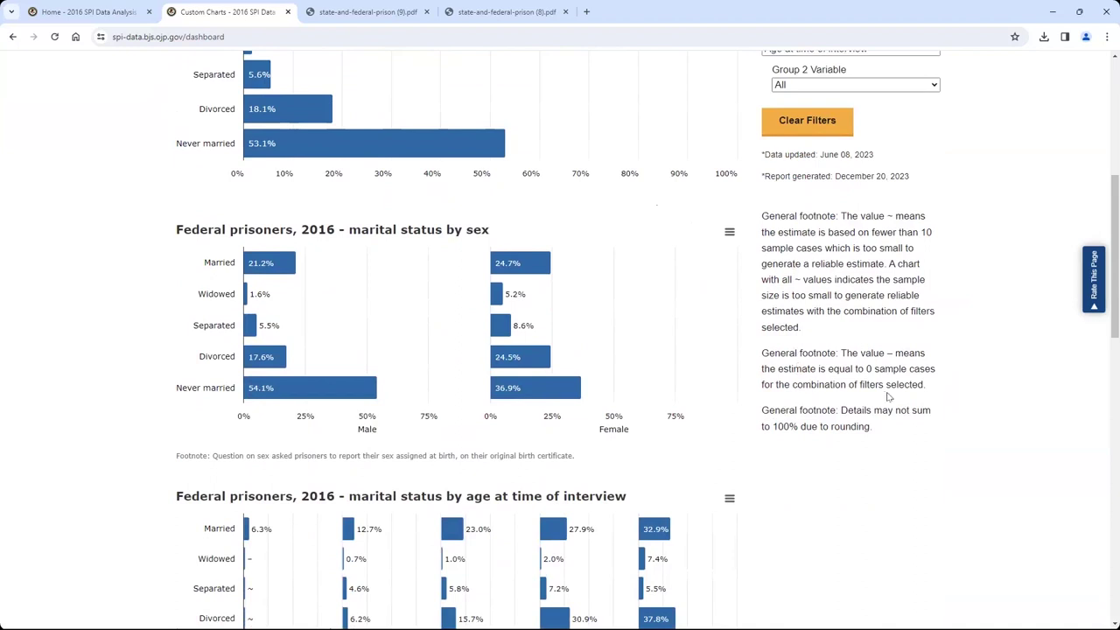
# Restrict the federal prisoners' marital status charts to males by setting the Group 1 Variable for Sex to Male
pyautogui.scroll(2, 886, 394)
pyautogui.click(835, 180)
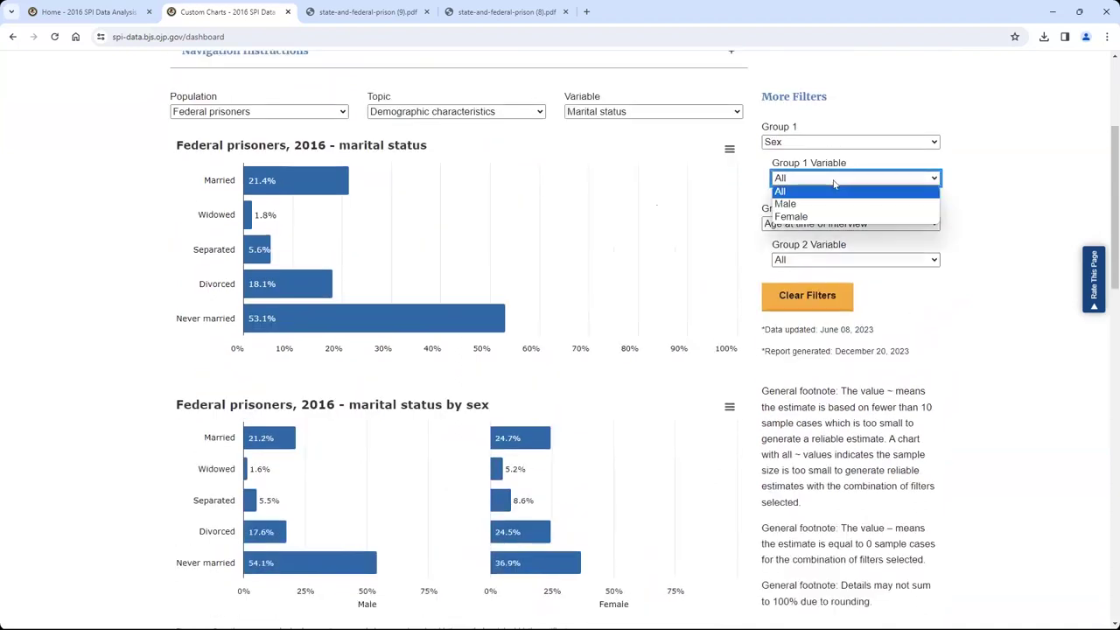
pyautogui.click(829, 203)
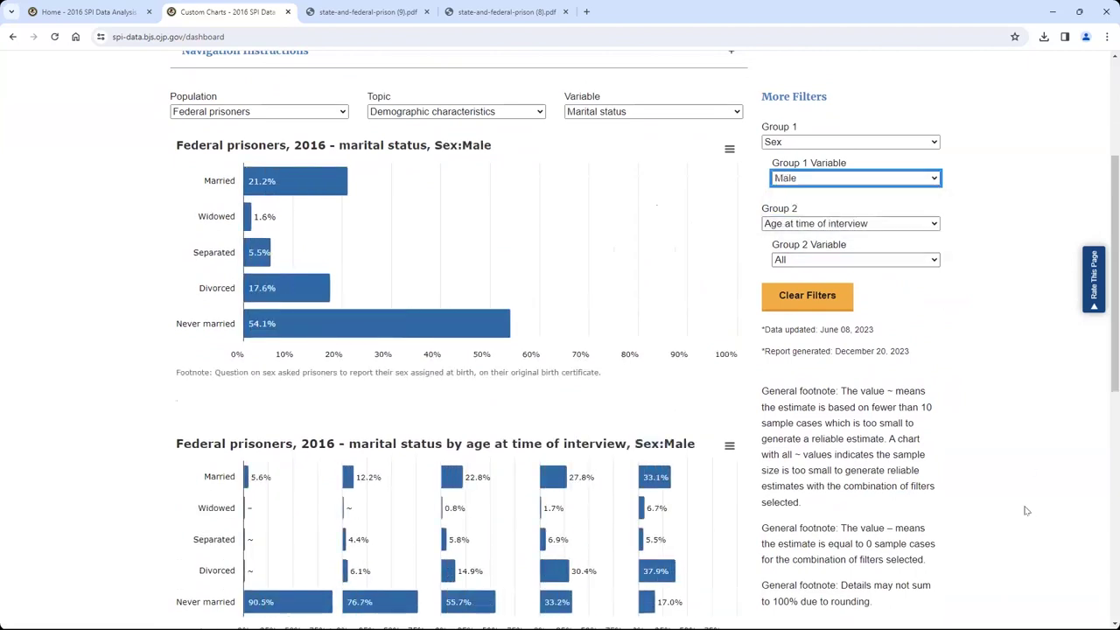
# Examine the male marital status chart by age at time of interview against the general footnotes on ~ values, – values and rounding
pyautogui.scroll(-1, 1014, 502)
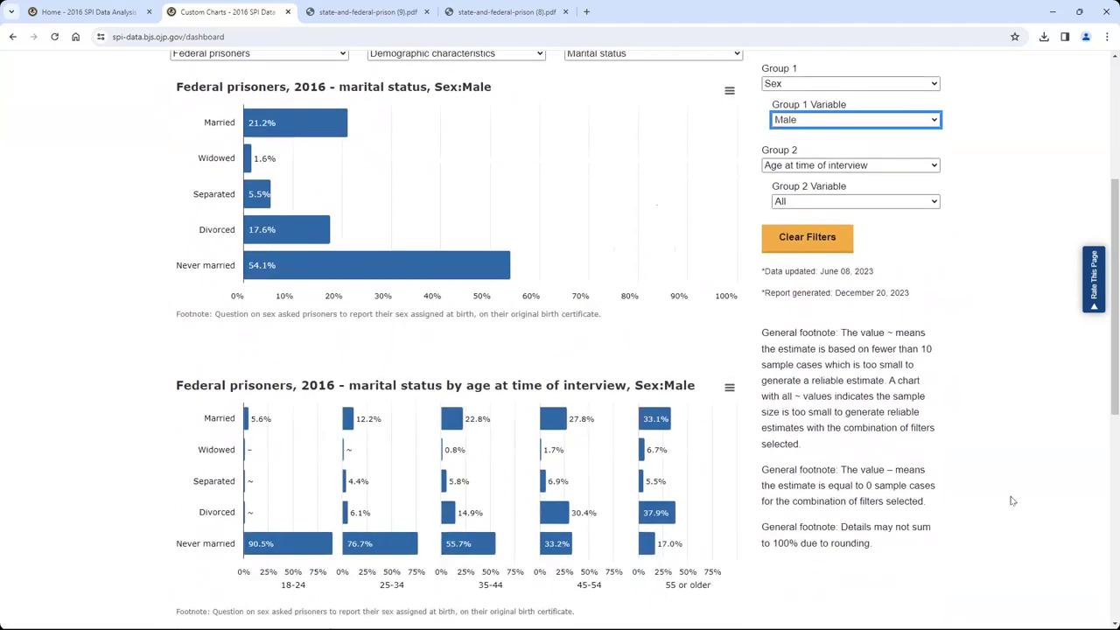
pyautogui.scroll(-1, 1013, 501)
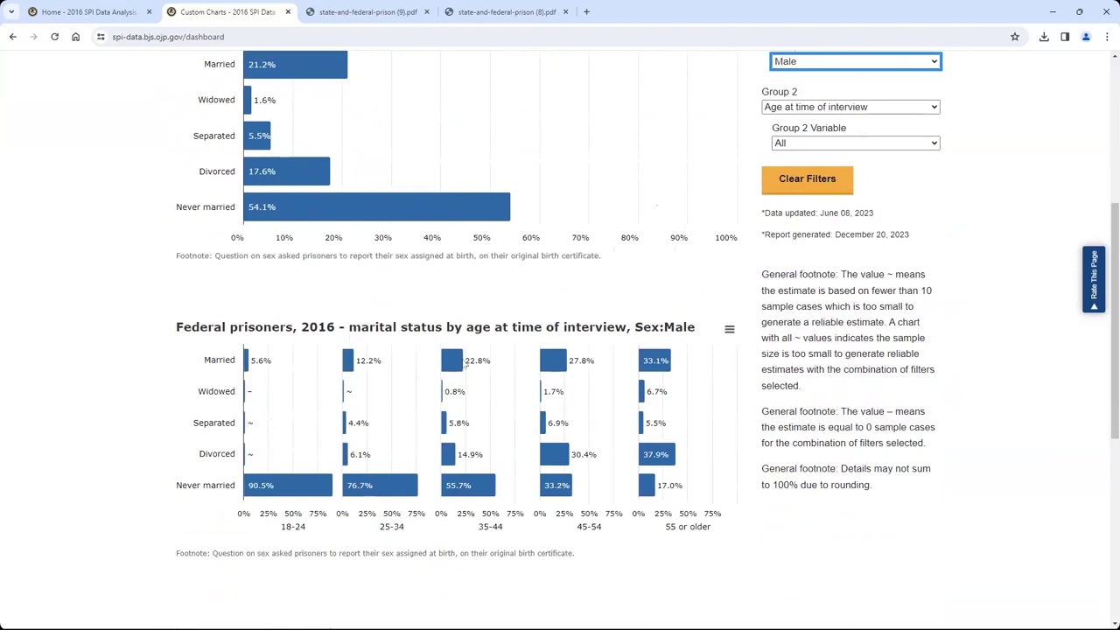
pyautogui.moveTo(763, 411); pyautogui.dragTo(938, 449)
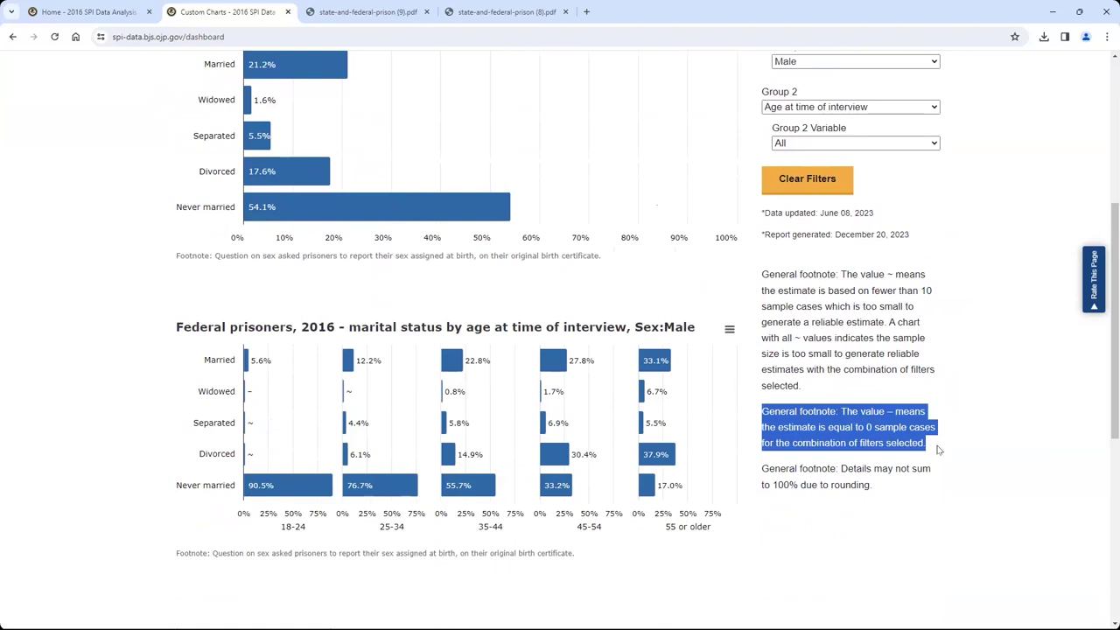
pyautogui.moveTo(247, 393)
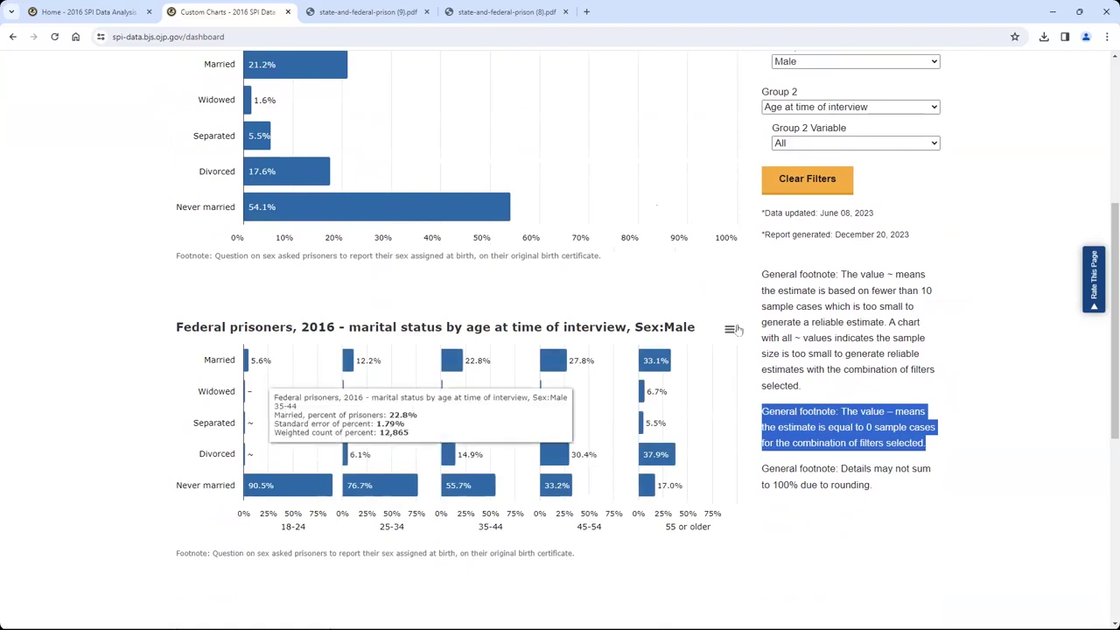
pyautogui.moveTo(762, 274); pyautogui.dragTo(819, 387)
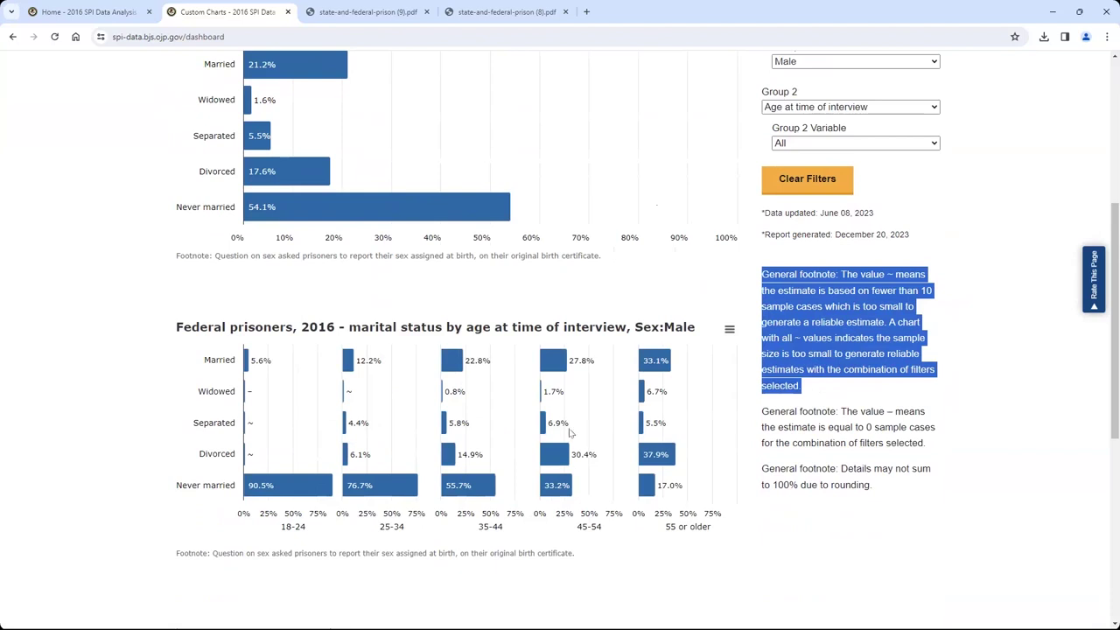
pyautogui.moveTo(247, 424)
pyautogui.moveTo(762, 467); pyautogui.dragTo(884, 492)
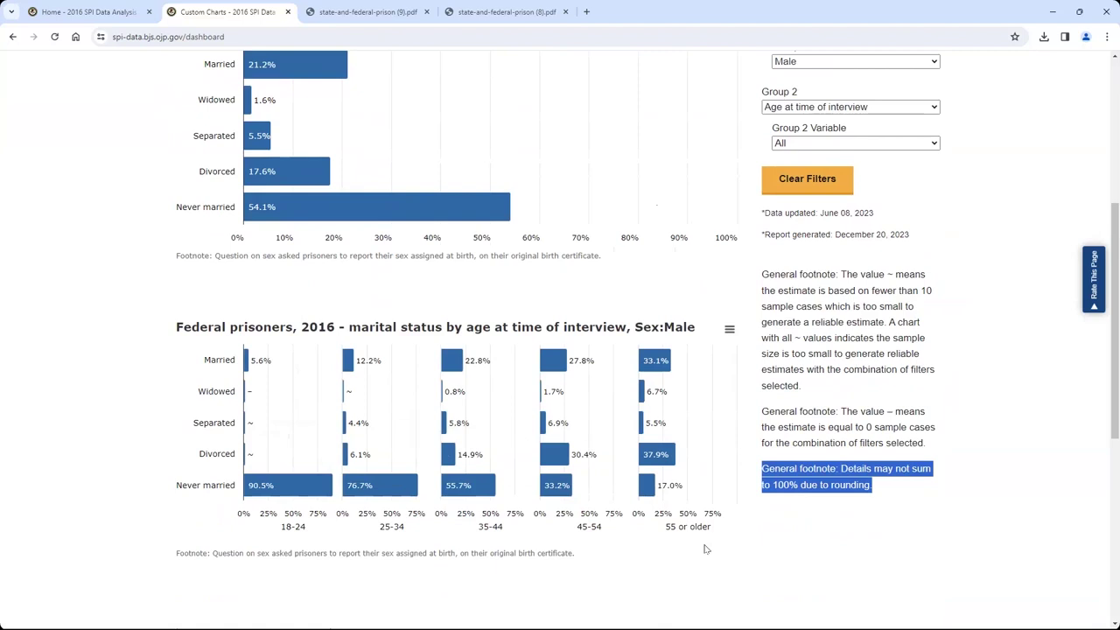
pyautogui.moveTo(639, 446)
# Return to the SPI DAT home page and open Terms & Definitions from the supporting materials
pyautogui.scroll(1, 887, 502)
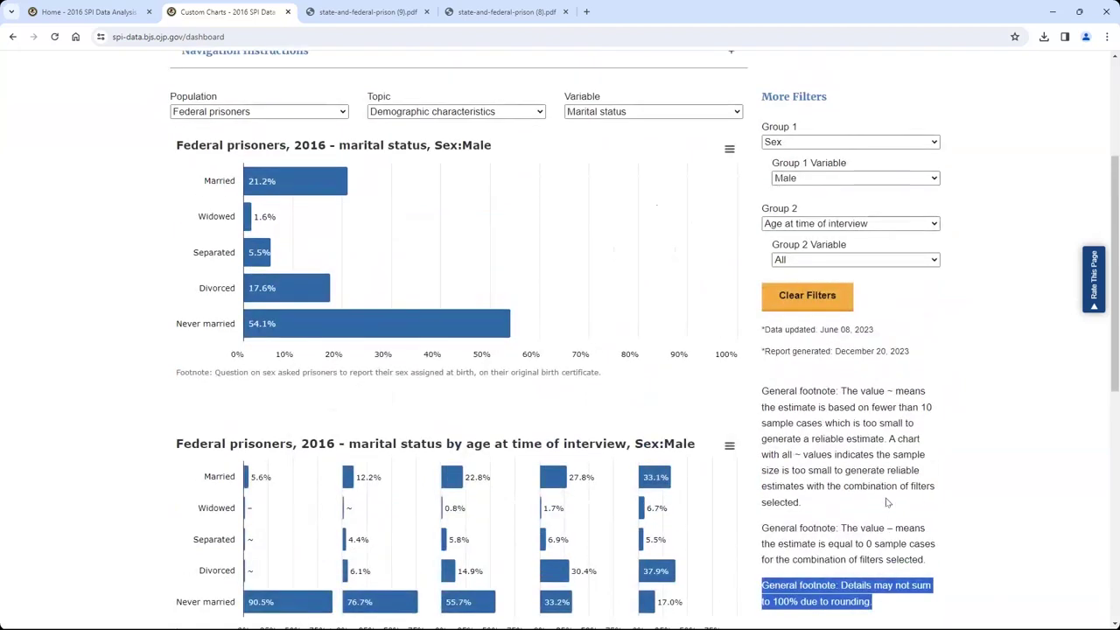
pyautogui.scroll(2, 887, 502)
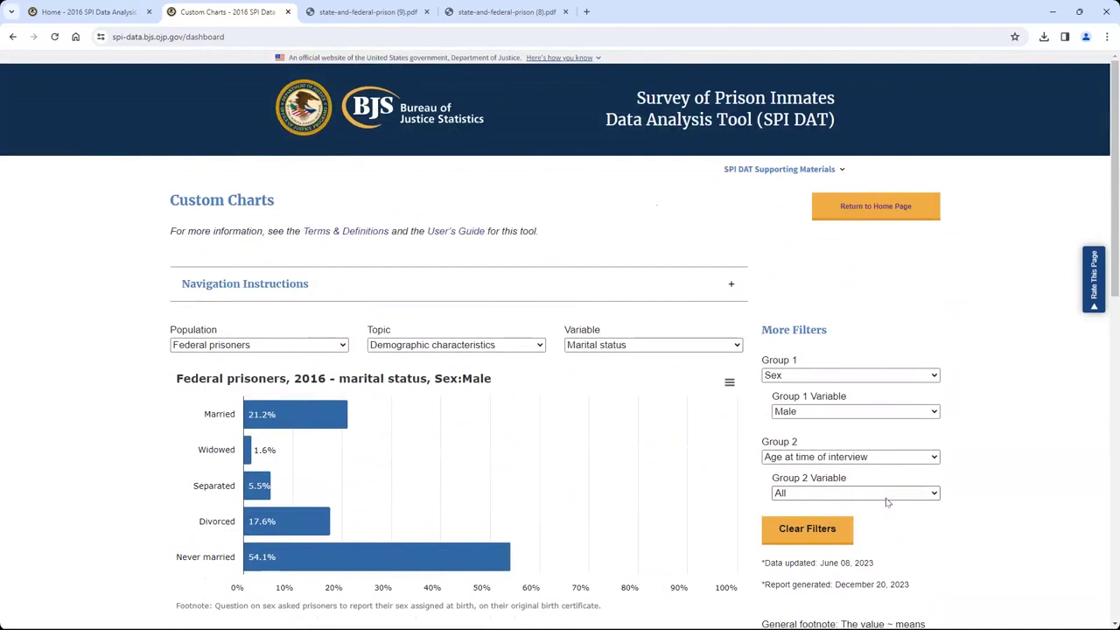
pyautogui.click(872, 216)
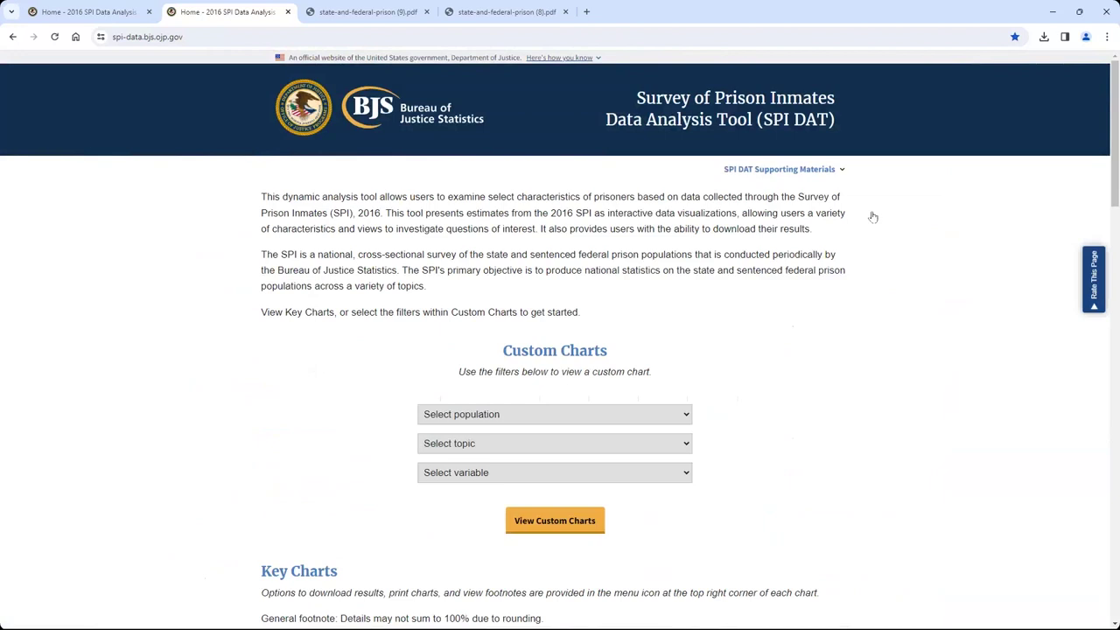
pyautogui.click(843, 176)
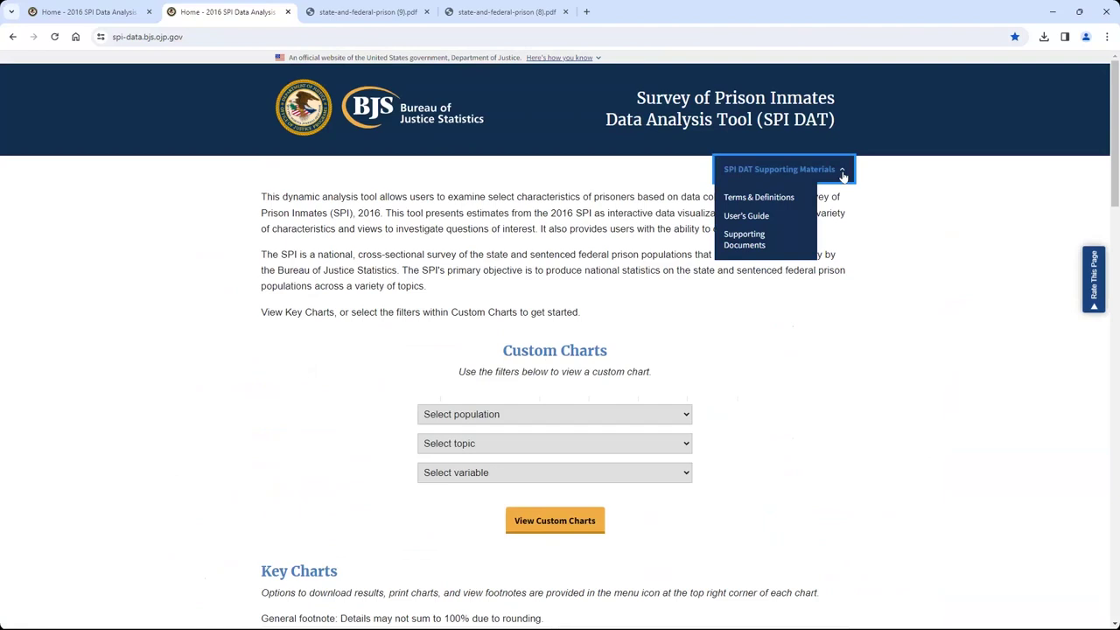
pyautogui.click(778, 202)
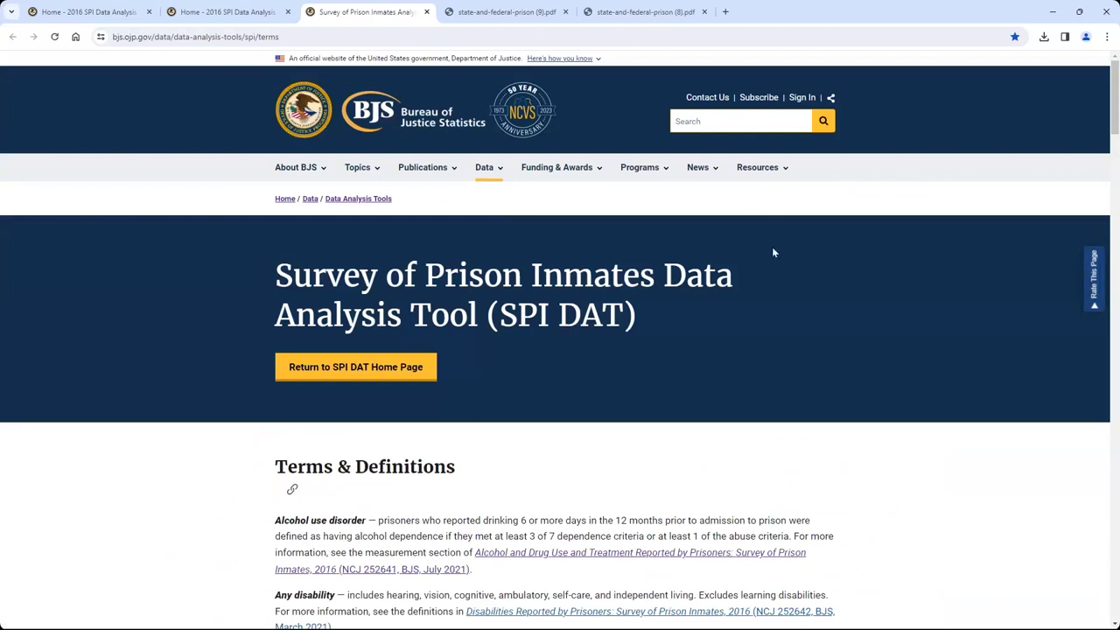
# Read through the Terms & Definitions entries from Alcohol use disorder to the Ever had a chronic medical condition definition and those after it
pyautogui.scroll(-1, 770, 287)
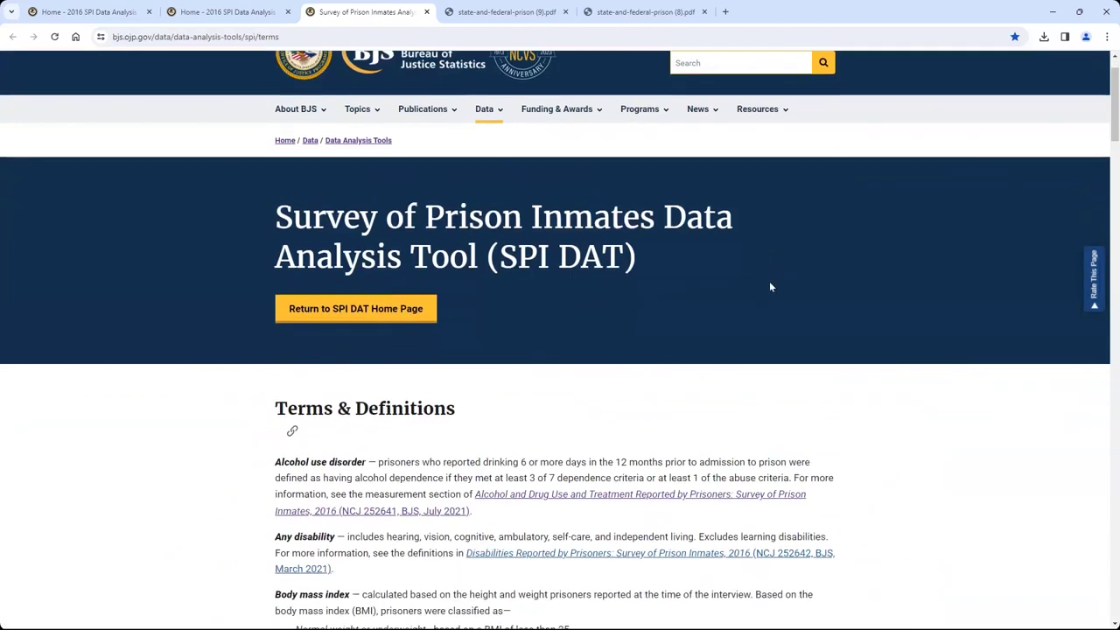
pyautogui.scroll(-2, 770, 286)
pyautogui.scroll(-1, 770, 283)
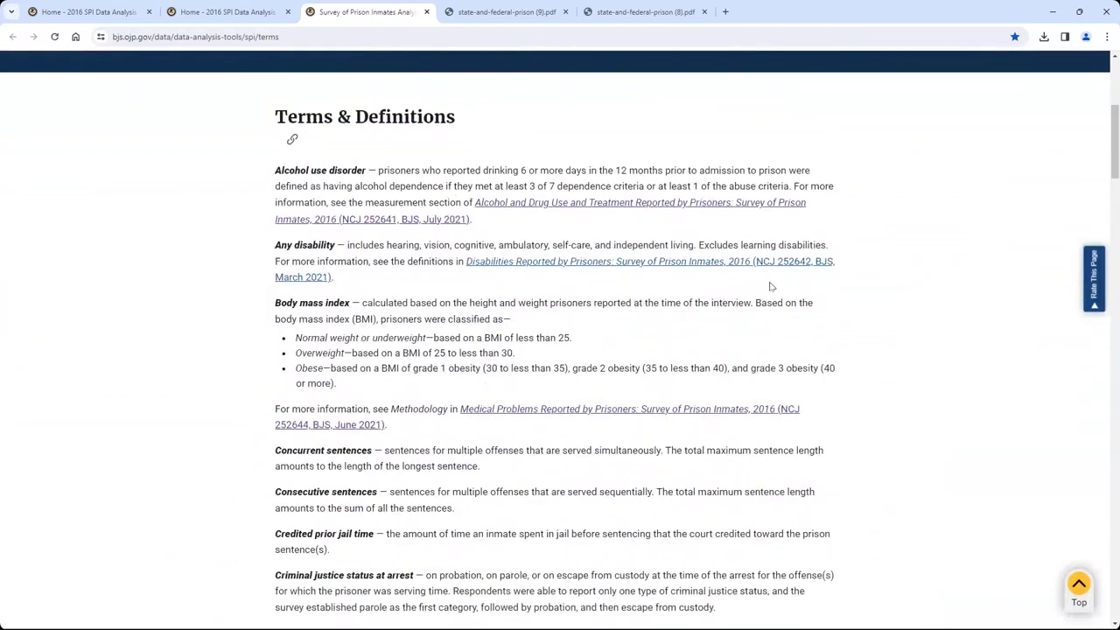
pyautogui.scroll(-1, 770, 284)
pyautogui.scroll(-1, 770, 286)
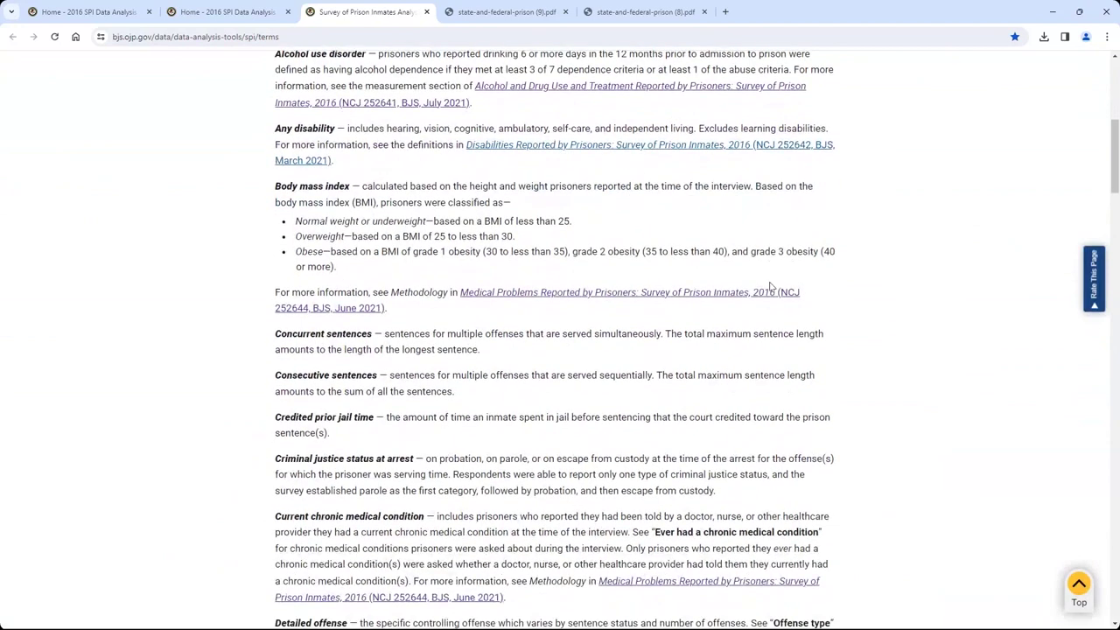
pyautogui.scroll(-3, 770, 286)
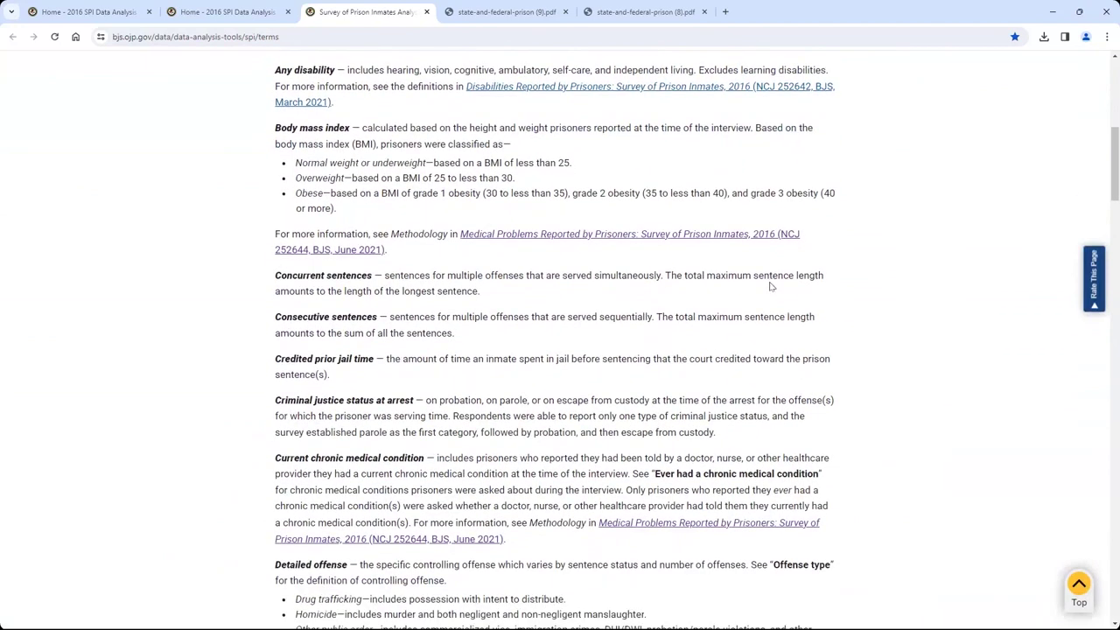
pyautogui.scroll(-1, 770, 283)
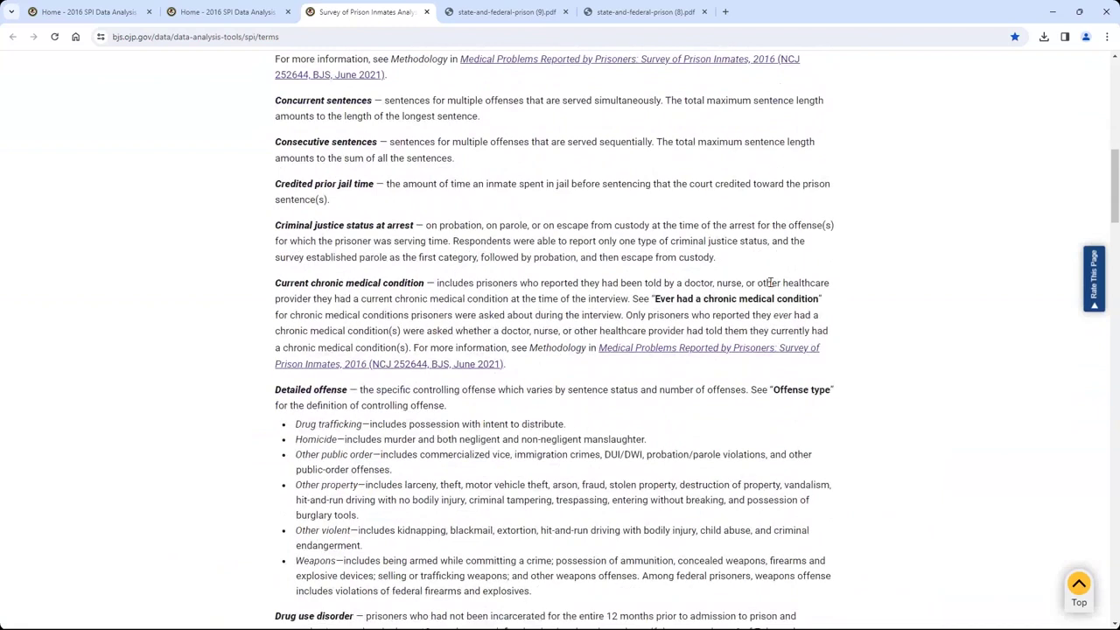
pyautogui.scroll(-3, 770, 282)
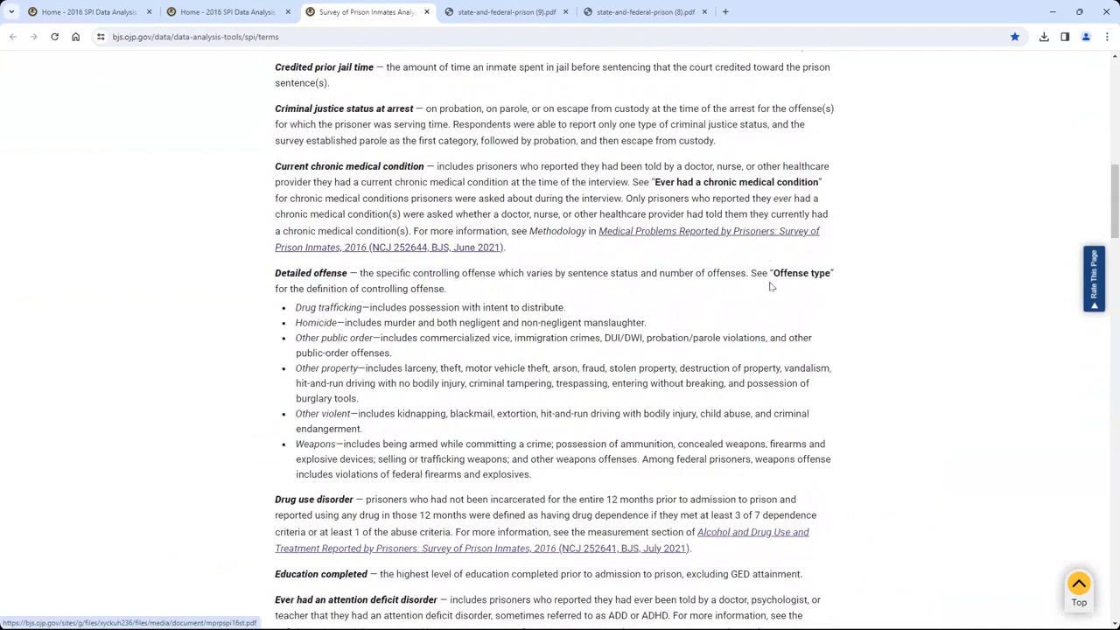
pyautogui.scroll(-3, 770, 286)
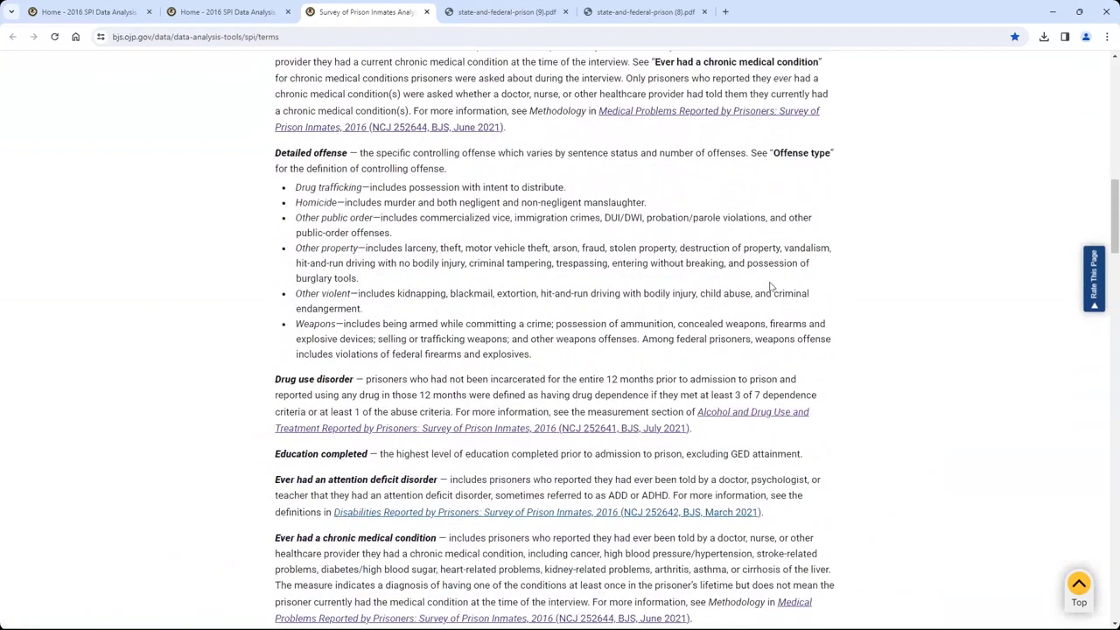
pyautogui.scroll(-2, 770, 287)
pyautogui.scroll(-1, 770, 282)
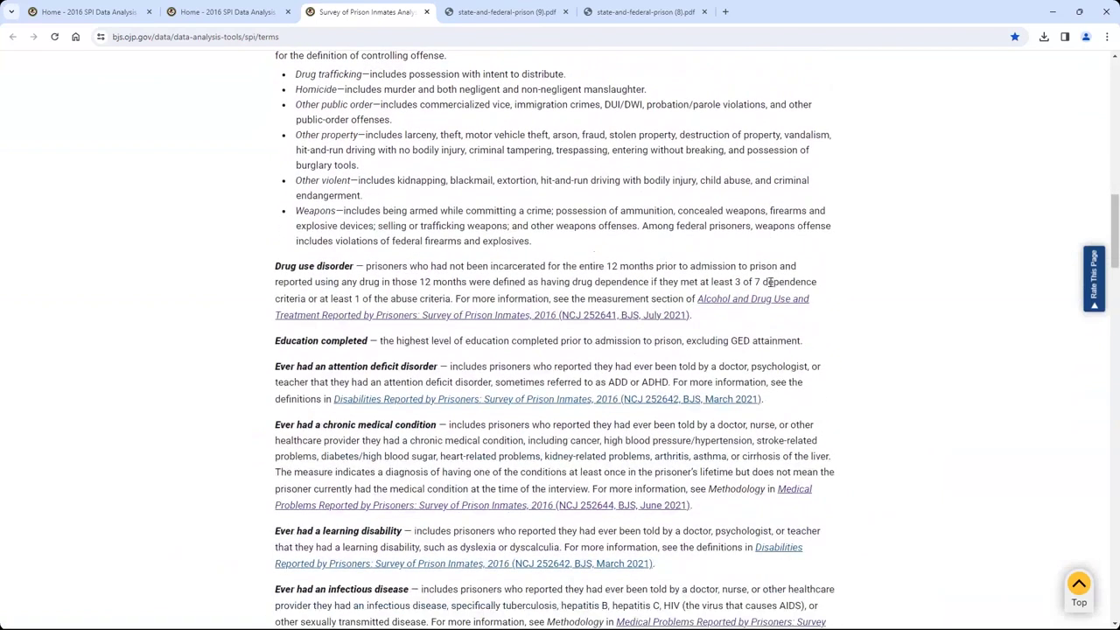
pyautogui.scroll(-1, 770, 283)
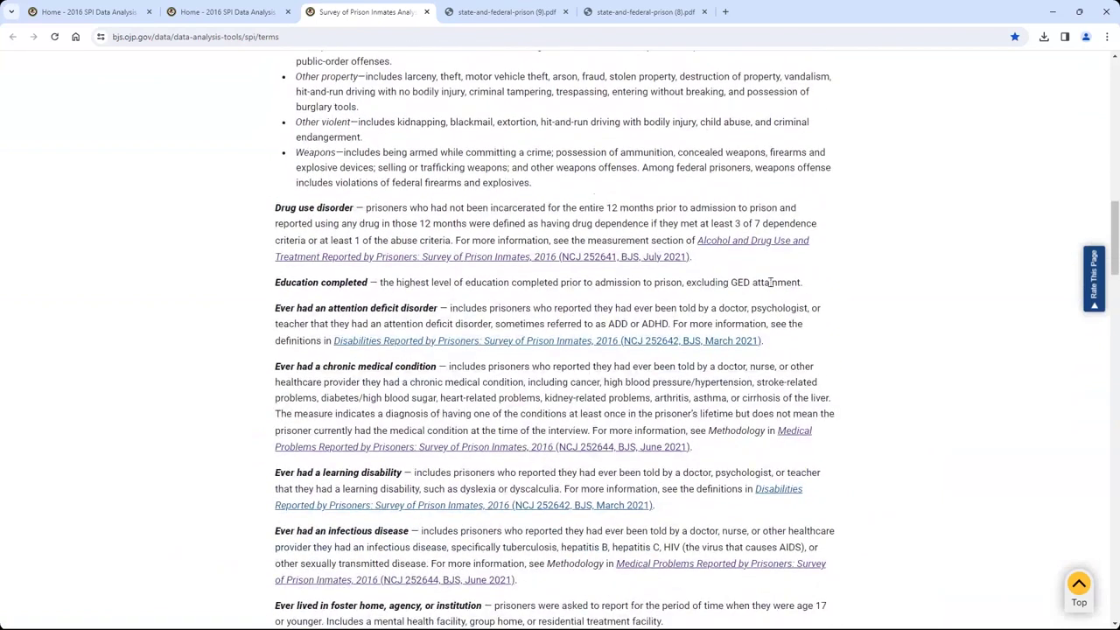
pyautogui.scroll(-1, 770, 282)
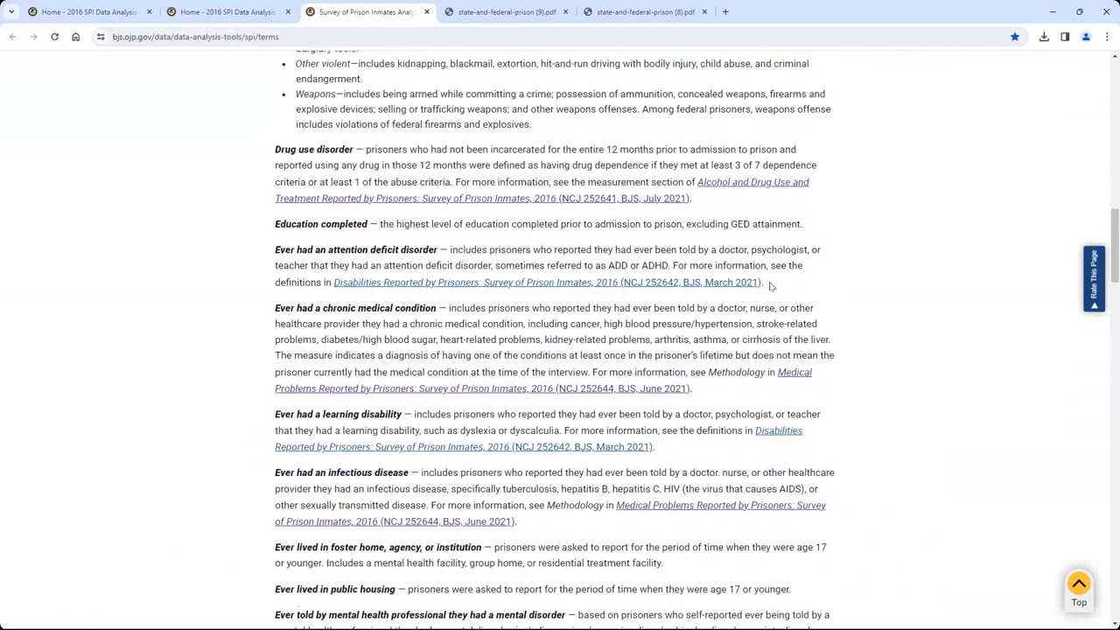
# Open the Medical Problems Reported by Prisoners report linked in the Ever had a chronic medical condition definition and view its first page
pyautogui.click(787, 379)
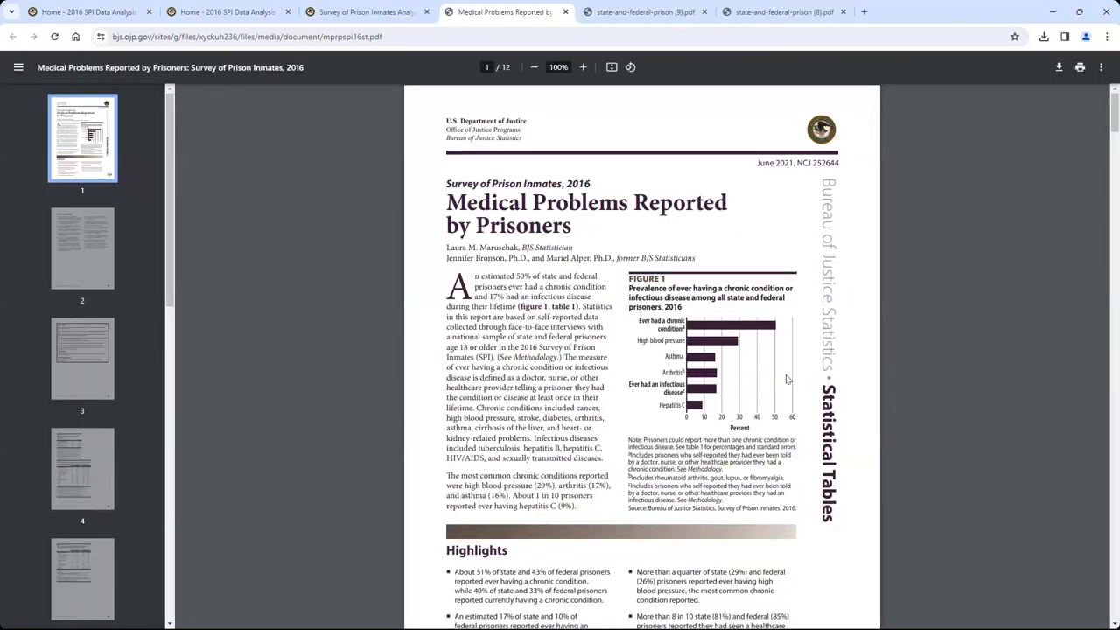
pyautogui.scroll(-4, 787, 379)
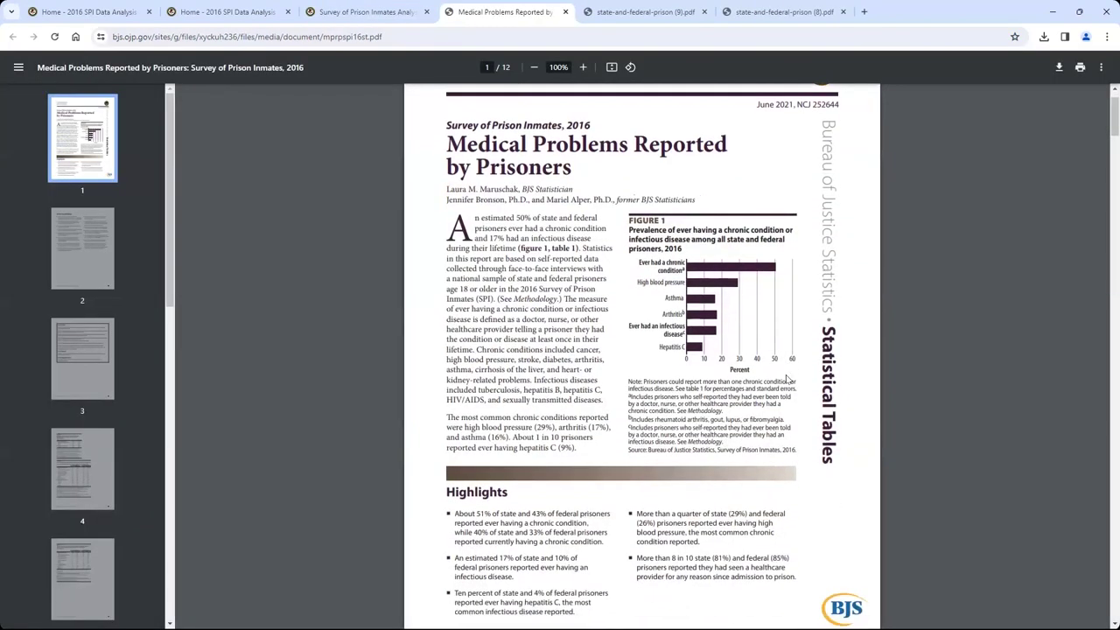
pyautogui.scroll(4, 787, 379)
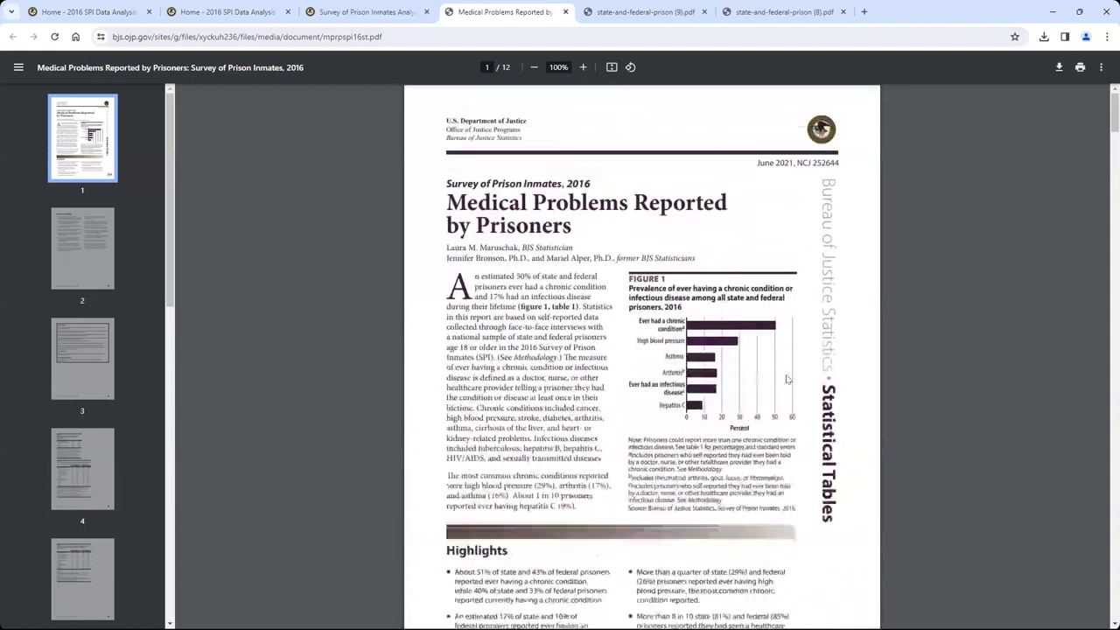
# Go back to the Terms & Definitions page and return from it to the SPI DAT home page
pyautogui.click(411, 12)
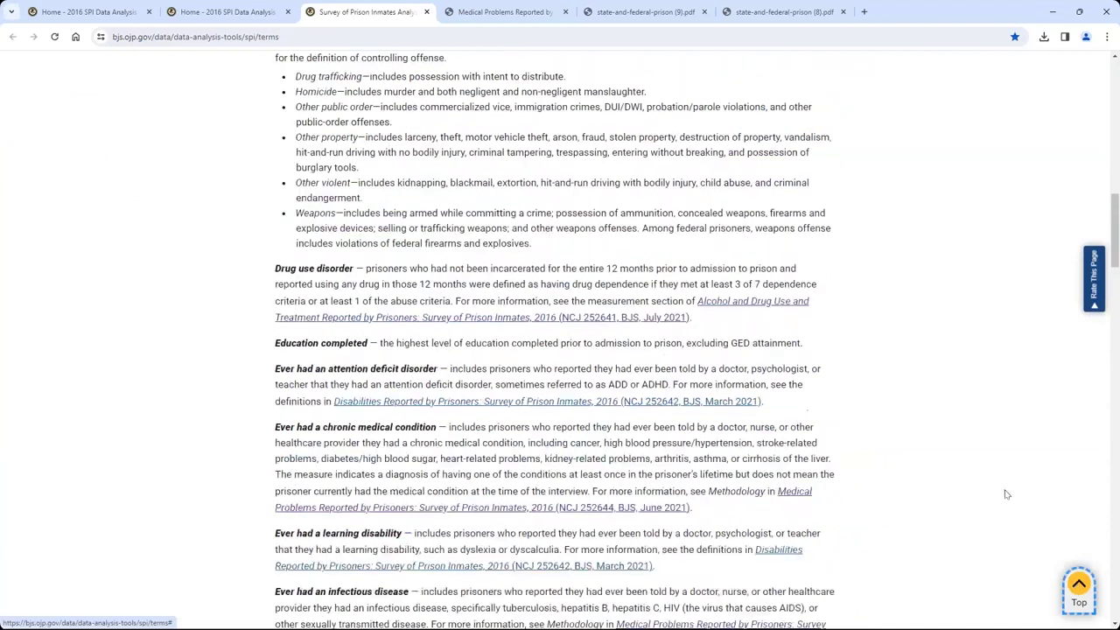
pyautogui.scroll(10, 1007, 494)
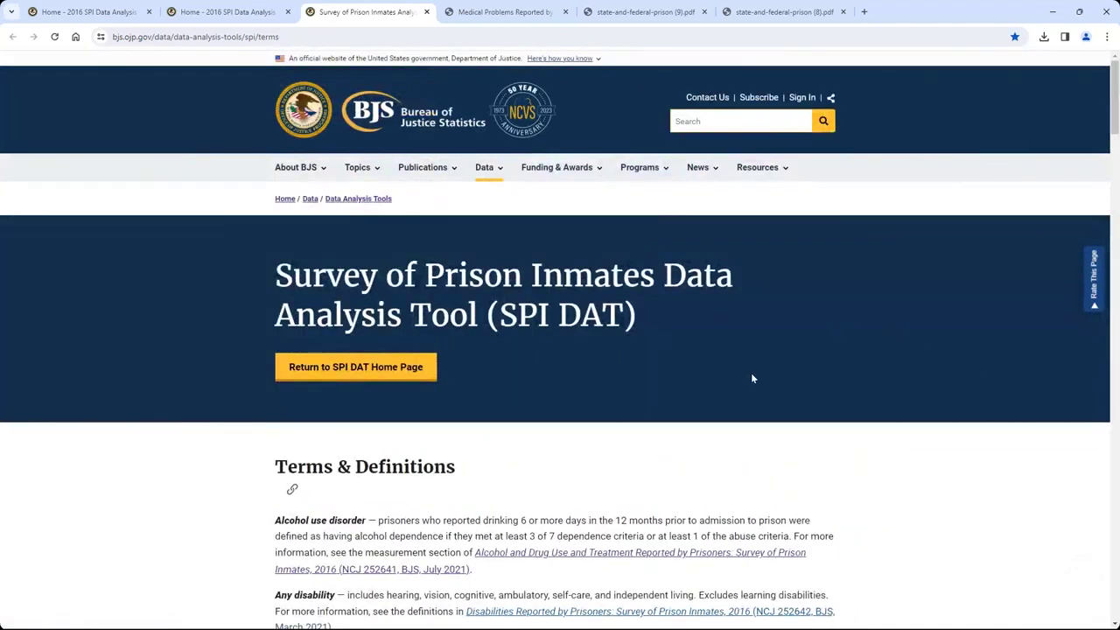
pyautogui.click(376, 378)
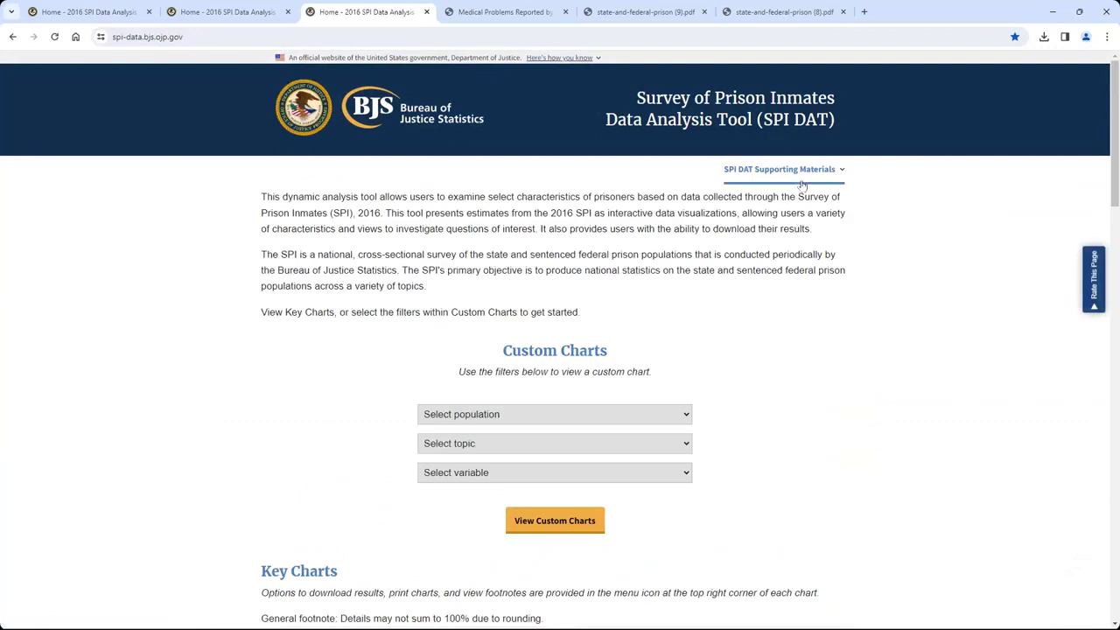
# Open the User's Guide from the supporting materials, read its opening sections, and highlight the "4. CUSTOM CHARTS" heading
pyautogui.click(842, 171)
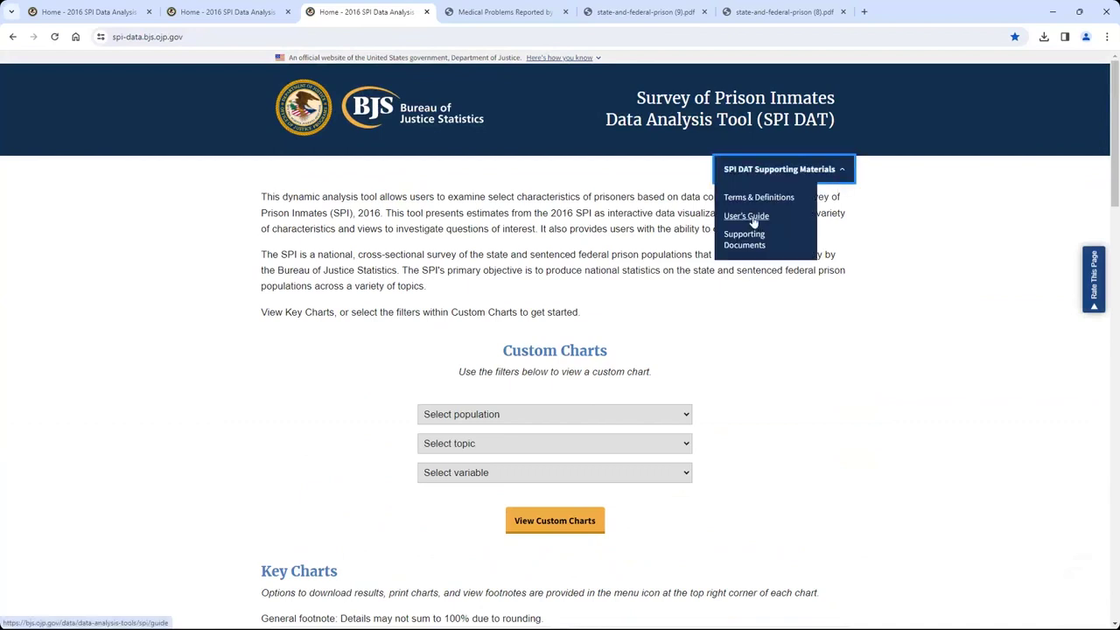
pyautogui.click(753, 218)
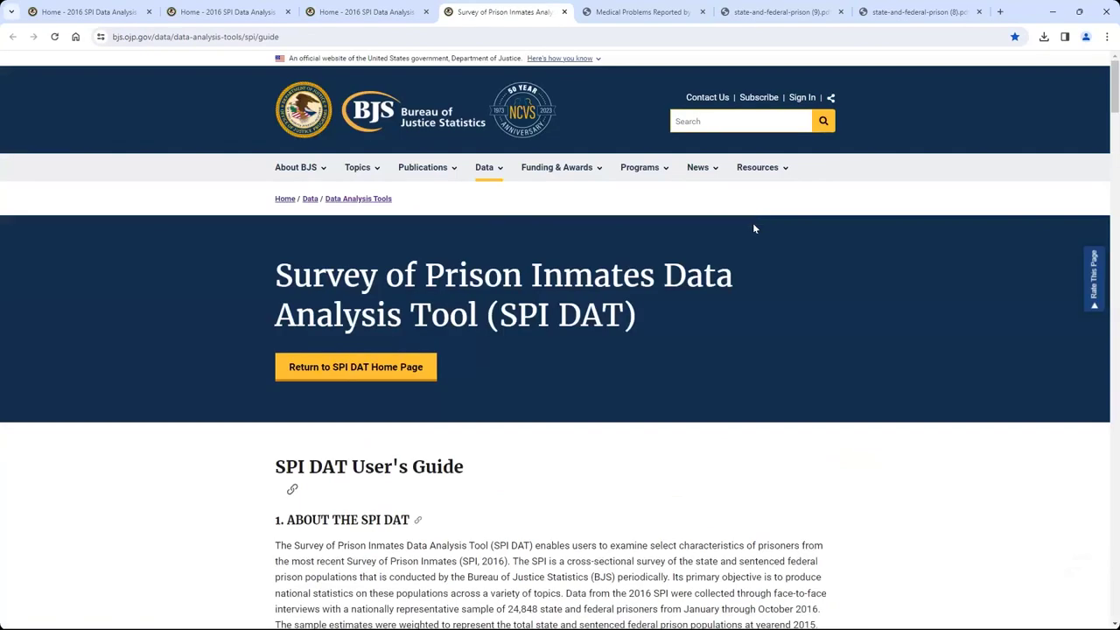
pyautogui.scroll(-3, 754, 228)
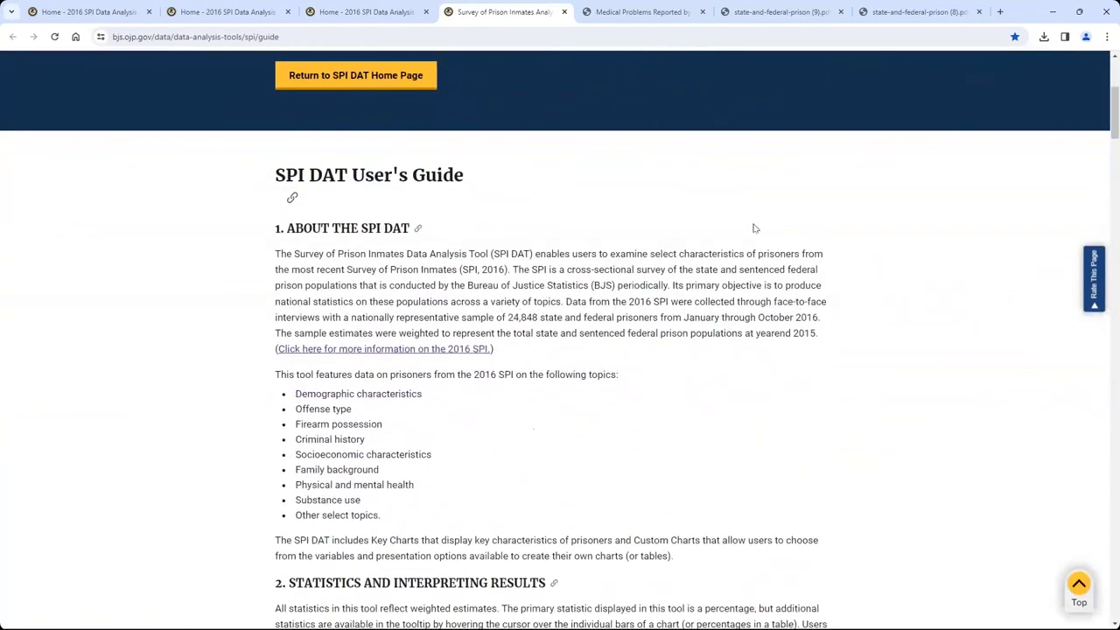
pyautogui.scroll(-3, 754, 228)
pyautogui.scroll(-4, 754, 228)
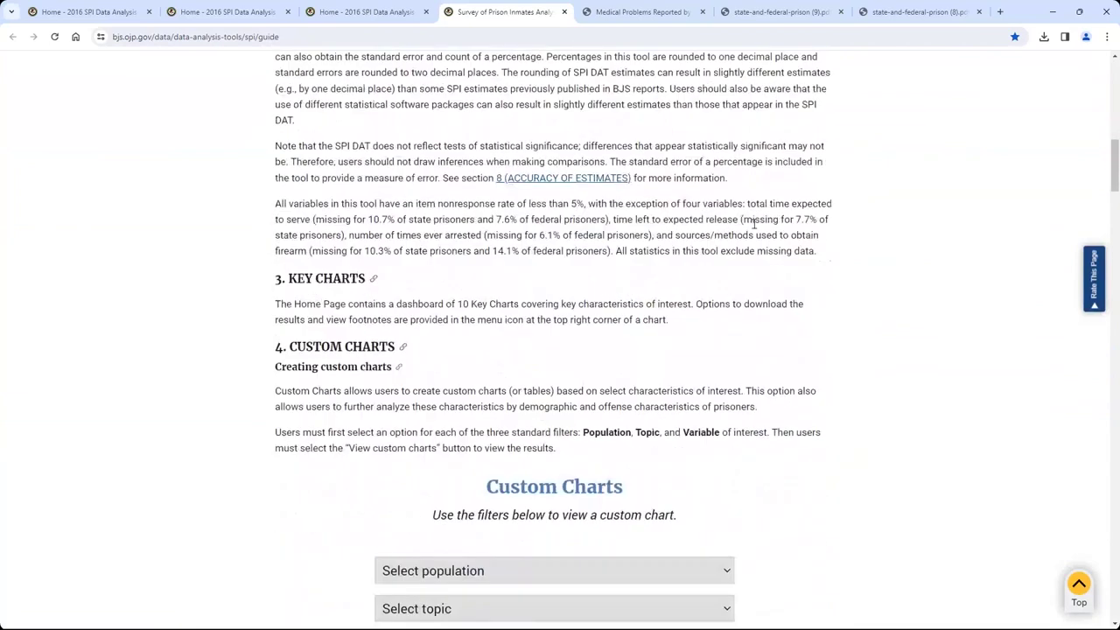
pyautogui.scroll(-1, 755, 224)
pyautogui.moveTo(275, 230); pyautogui.dragTo(398, 229)
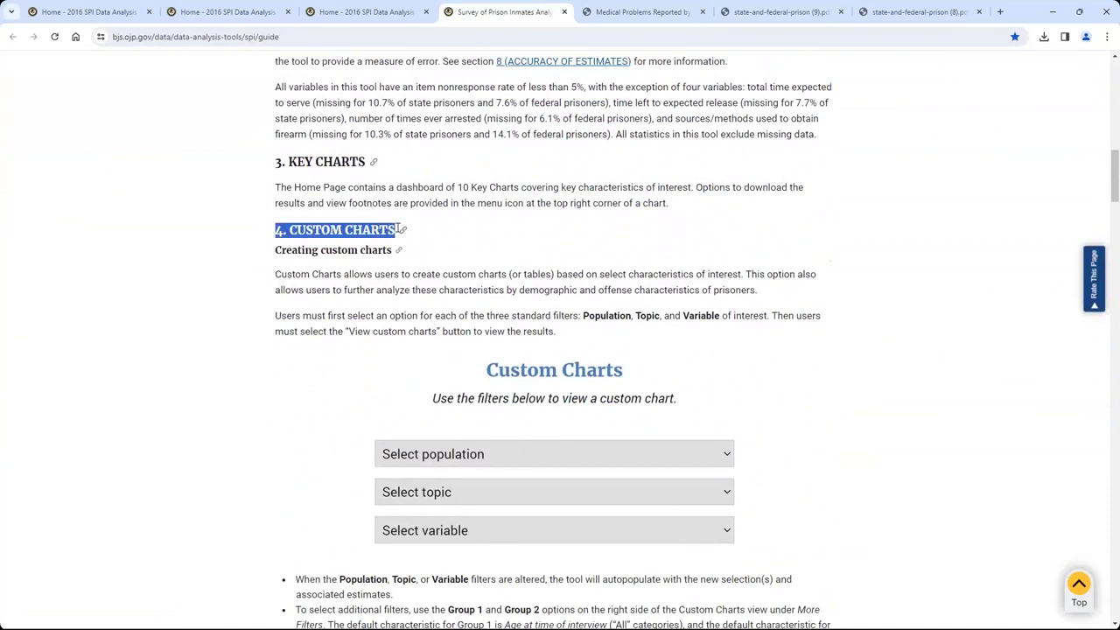
# Read through the User's Guide from the Custom Charts instructions to the sections on questions about the SPI DAT and citing its results
pyautogui.scroll(-1, 398, 230)
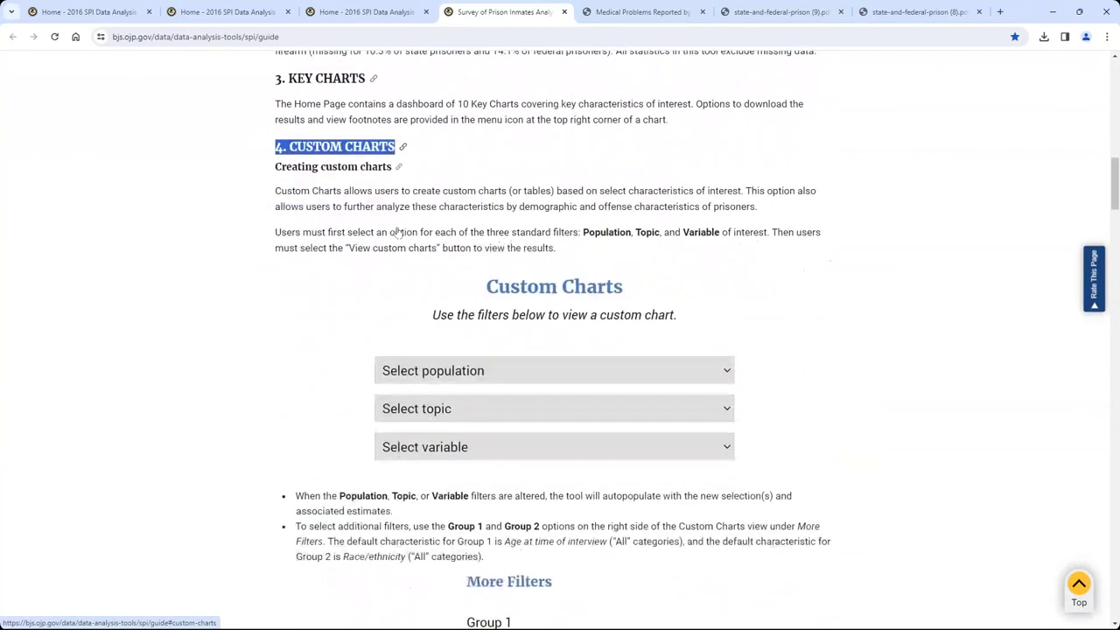
pyautogui.scroll(-2, 399, 230)
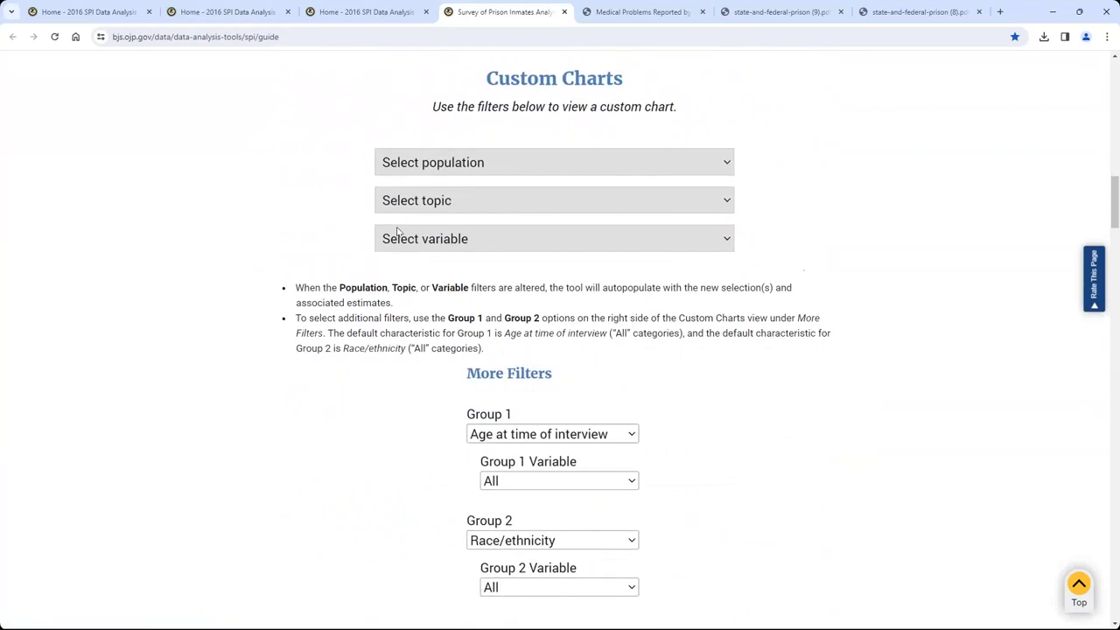
pyautogui.scroll(-5, 398, 230)
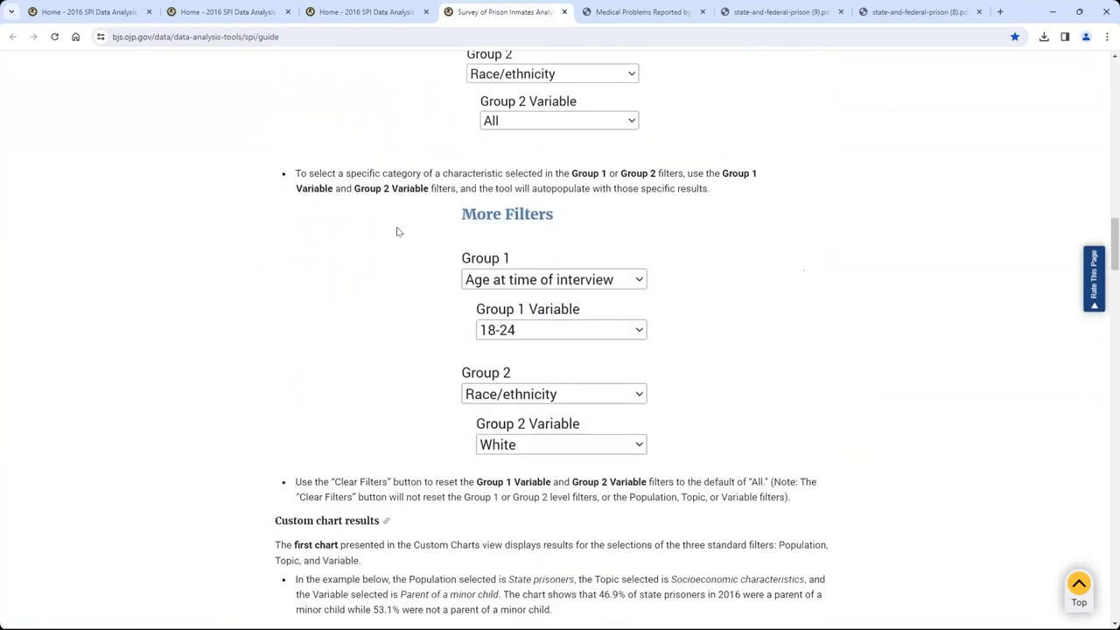
pyautogui.scroll(-3, 398, 230)
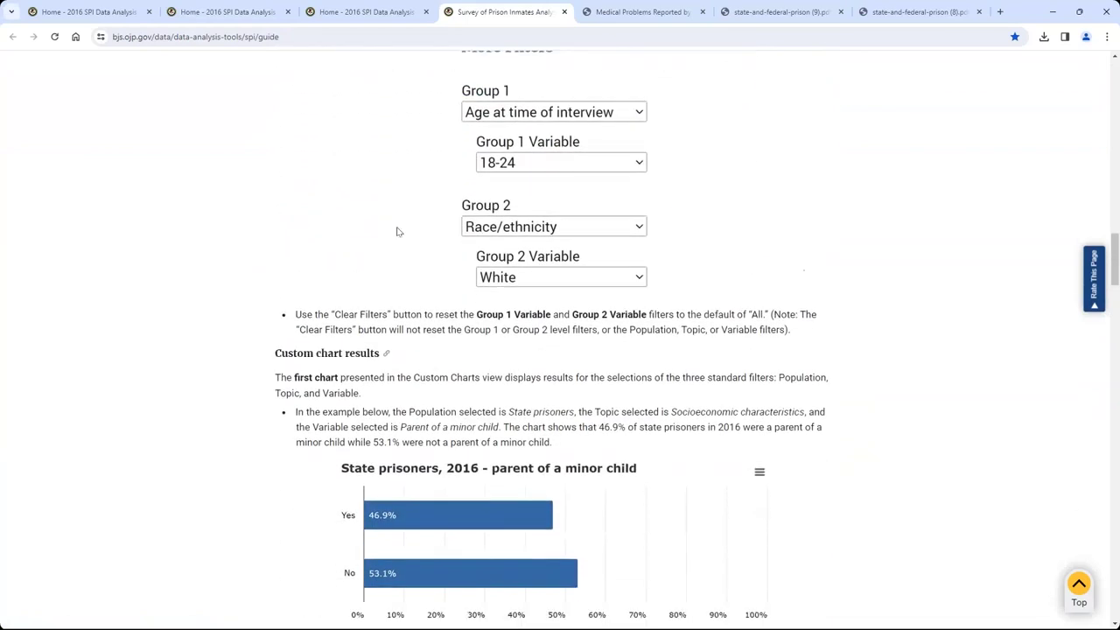
pyautogui.scroll(-3, 398, 232)
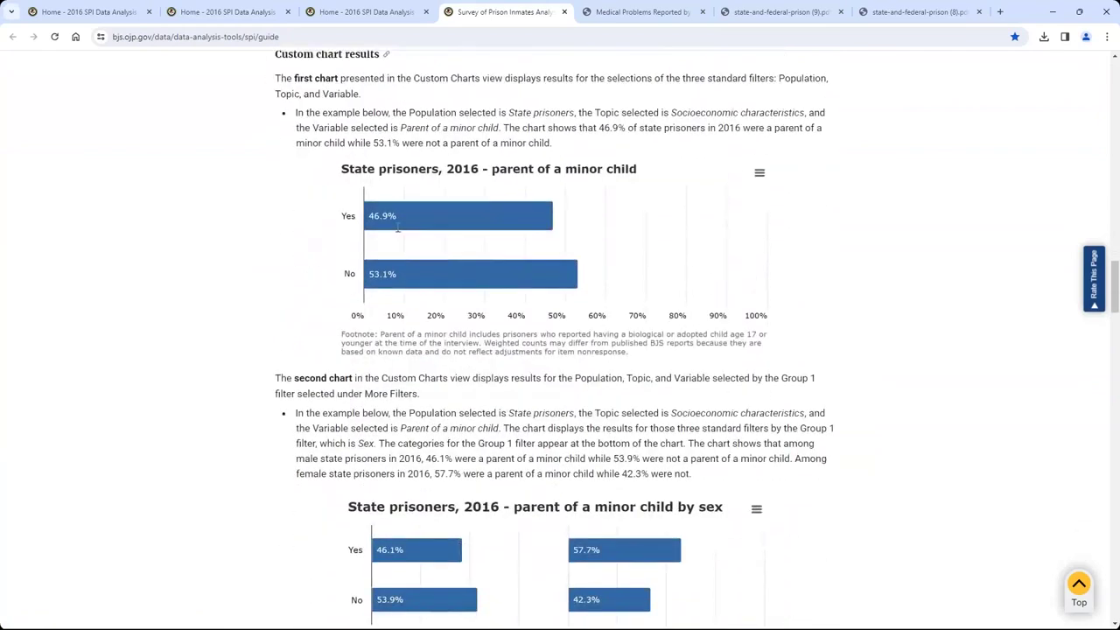
pyautogui.scroll(-1, 398, 230)
pyautogui.scroll(-4, 398, 230)
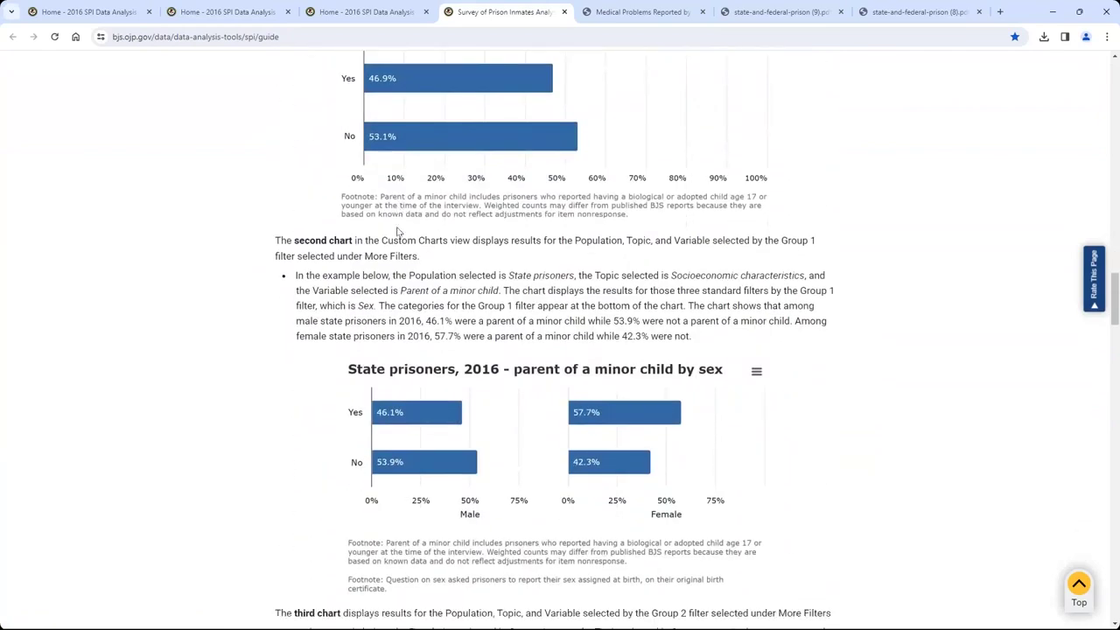
pyautogui.scroll(-5, 398, 231)
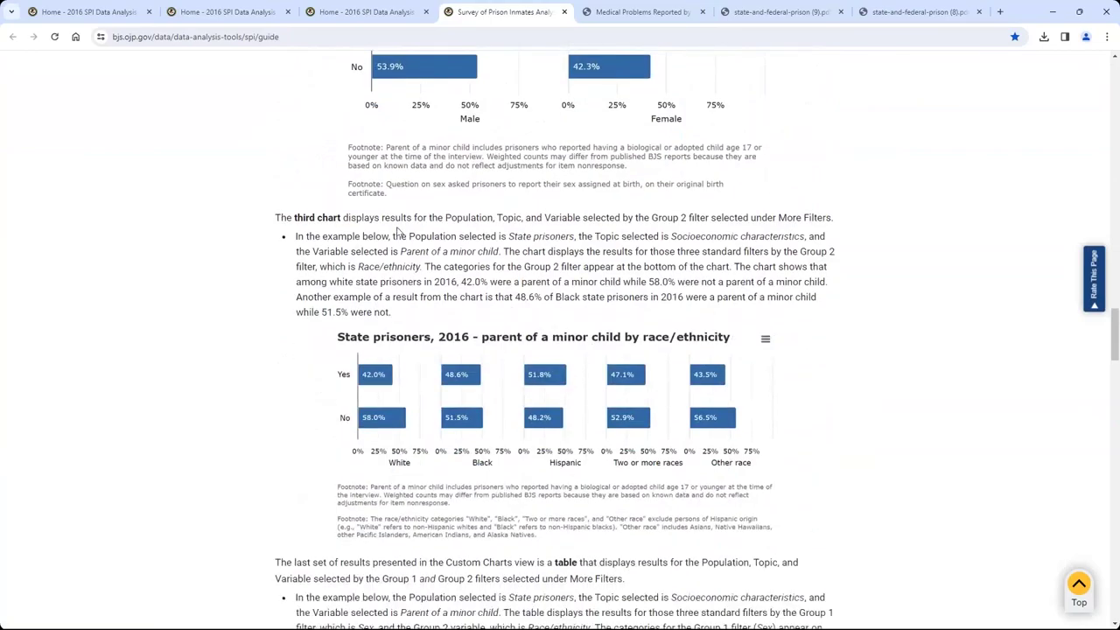
pyautogui.scroll(-12, 398, 231)
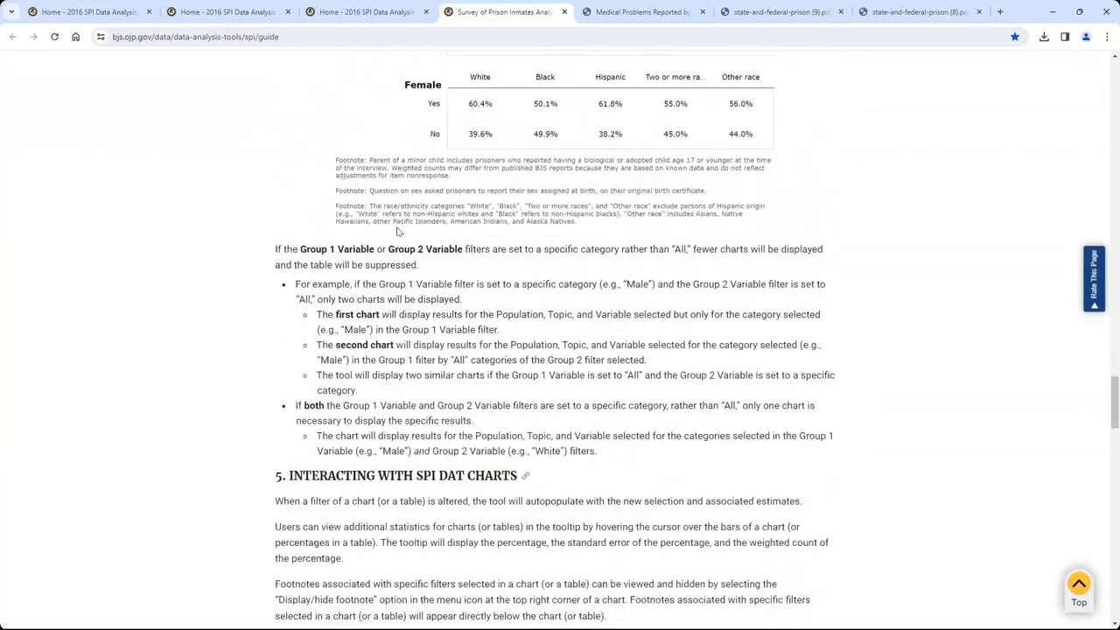
pyautogui.scroll(-6, 398, 230)
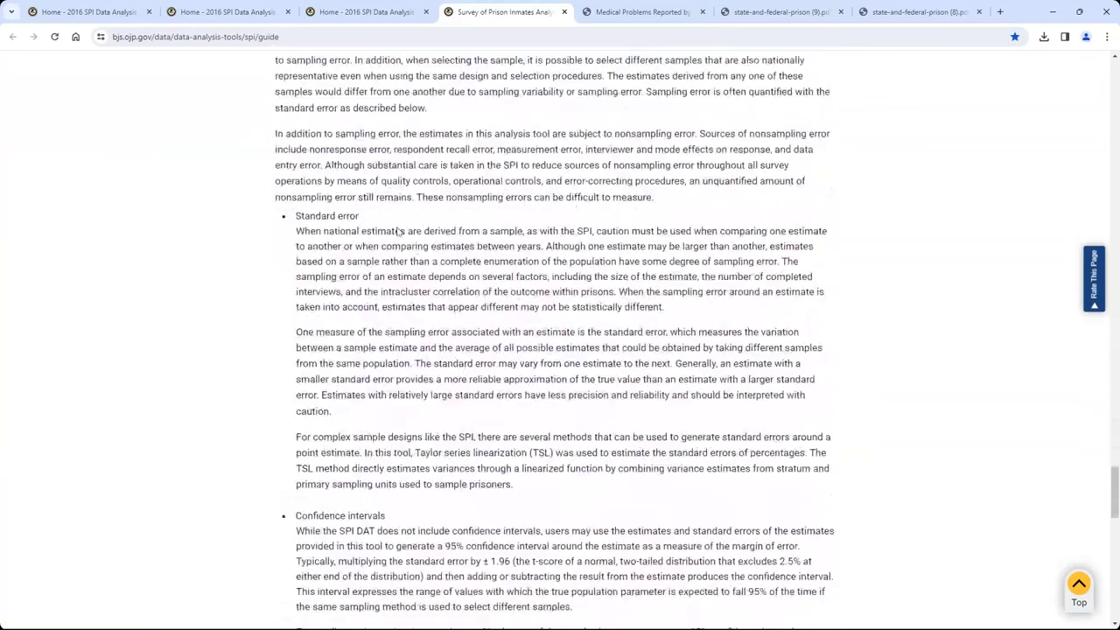
pyautogui.scroll(-3, 398, 230)
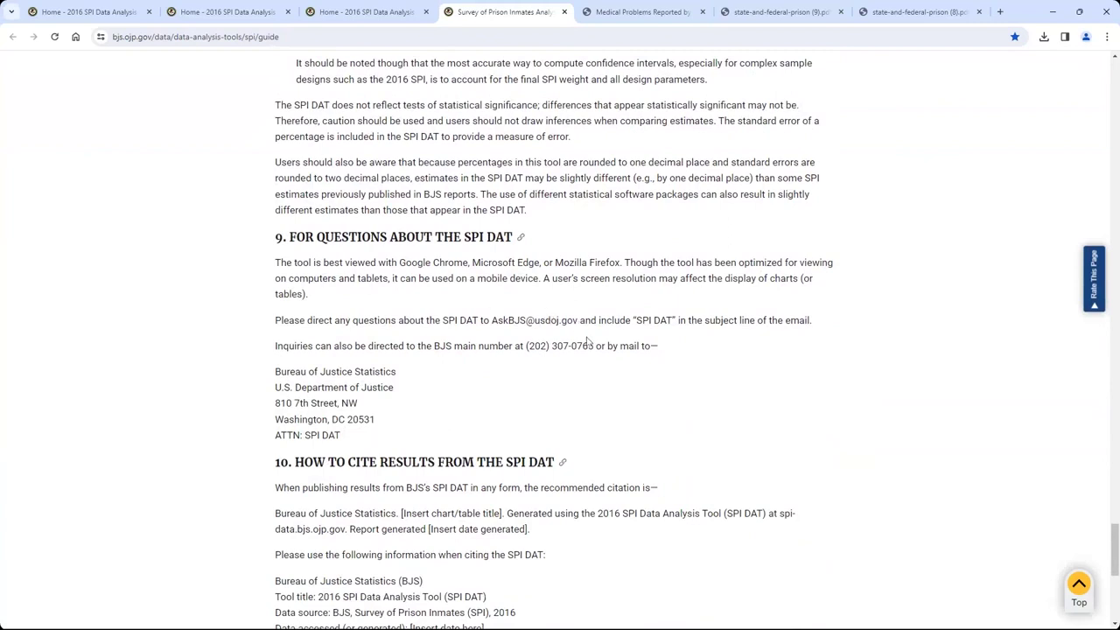
# Return to the SPI DAT home page and open the Bureau of Justice Statistics 2016 SPI page through Supporting Documents
pyautogui.click(375, 14)
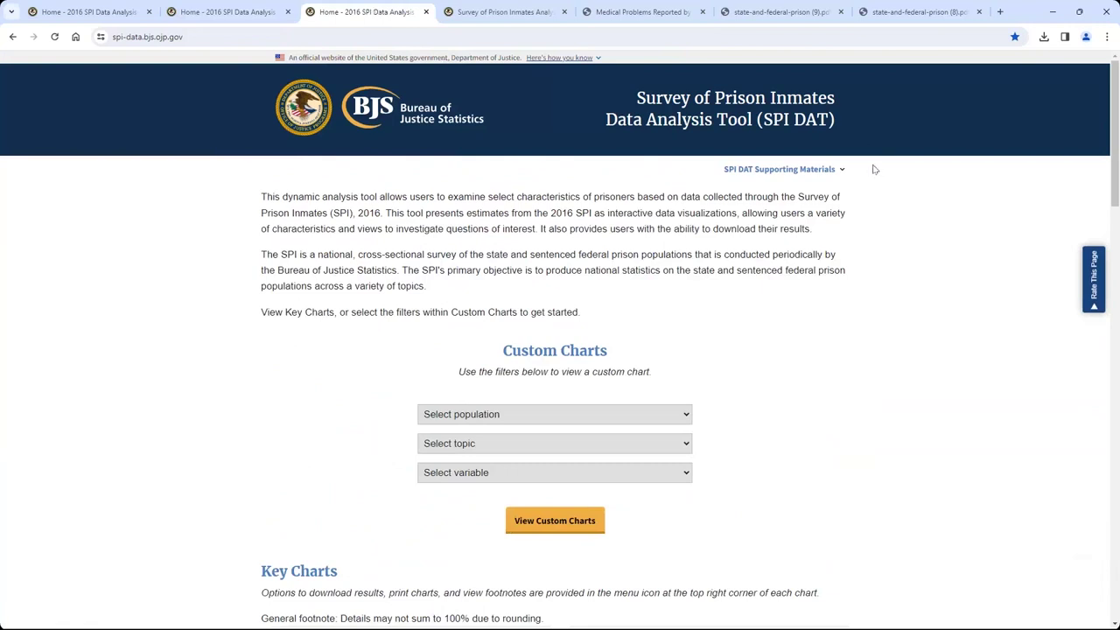
pyautogui.click(840, 172)
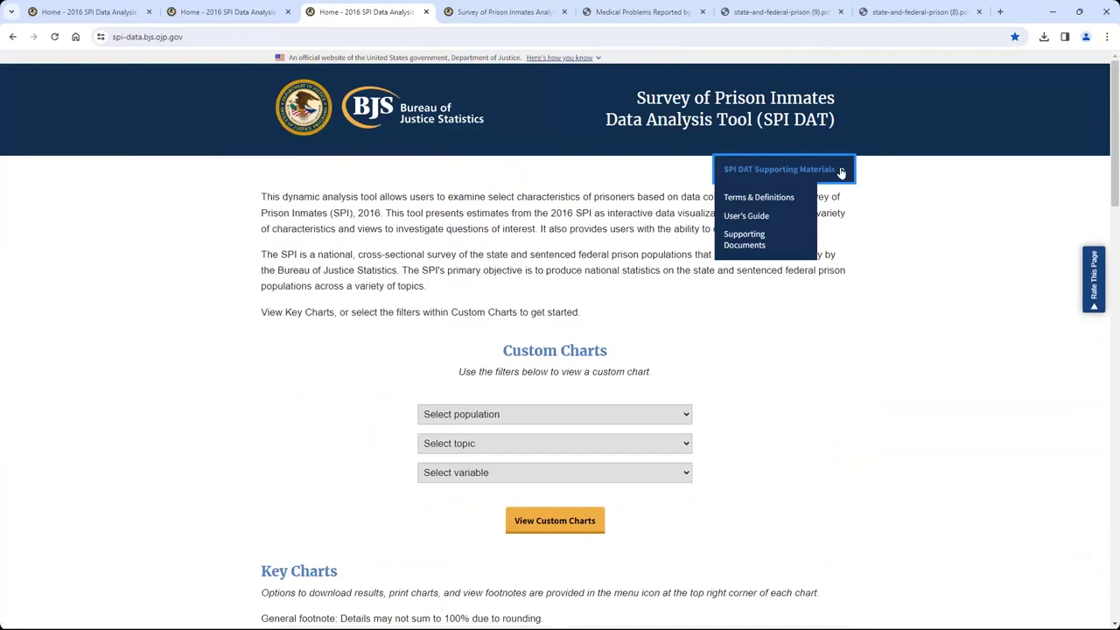
pyautogui.click(758, 244)
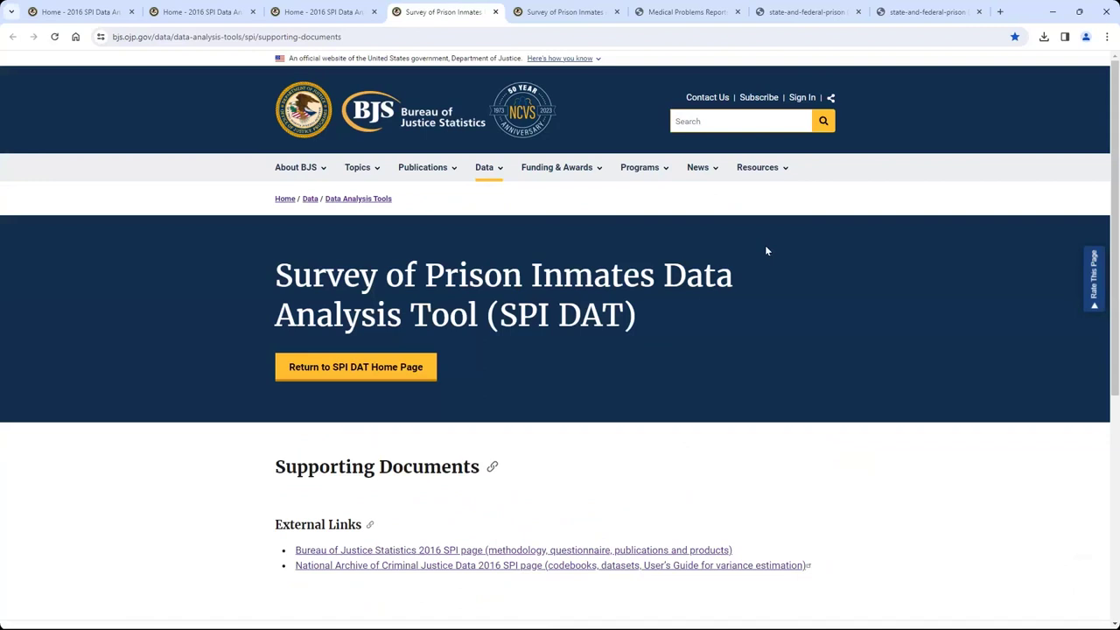
pyautogui.click(524, 549)
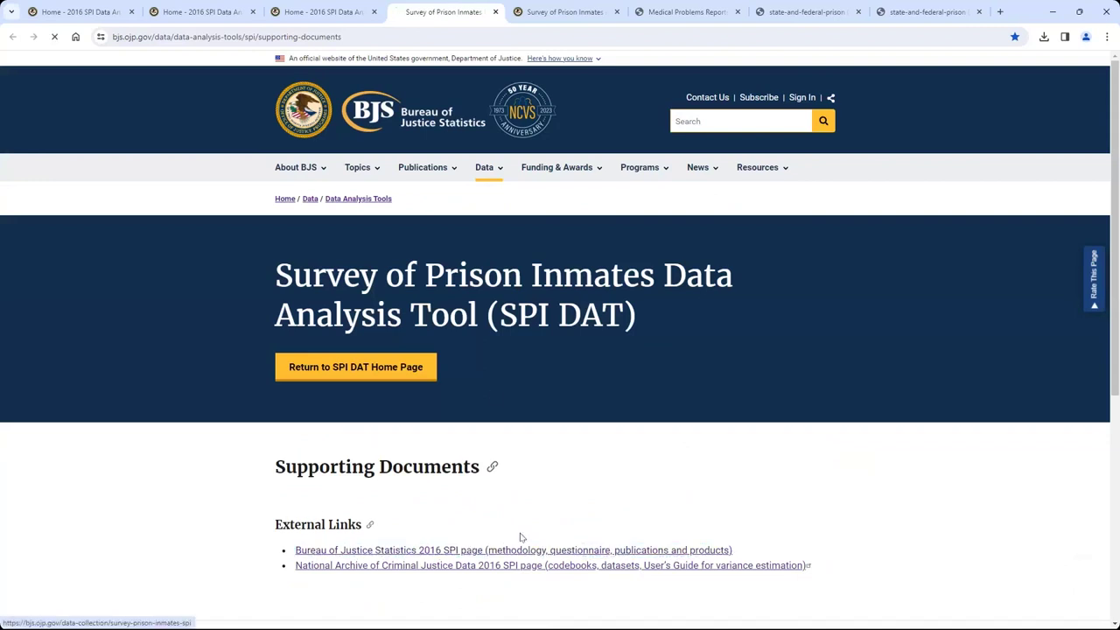
# Review the SPI data collection page, expanding its Methodology, Questionnaires, and Publications and Products sections
pyautogui.scroll(-2, 760, 534)
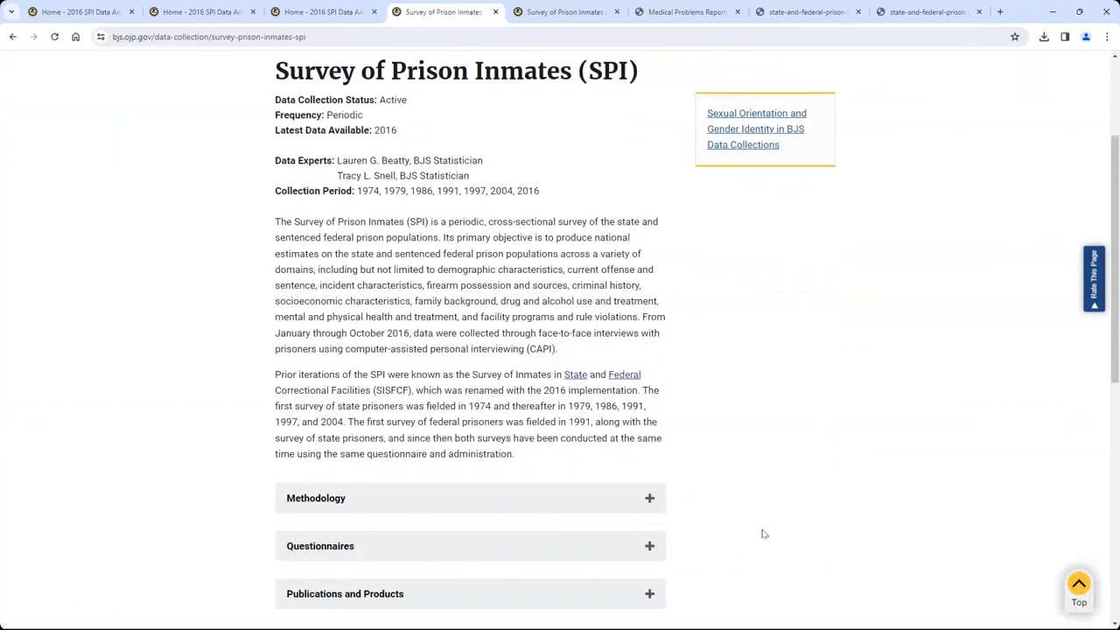
pyautogui.scroll(-1, 762, 534)
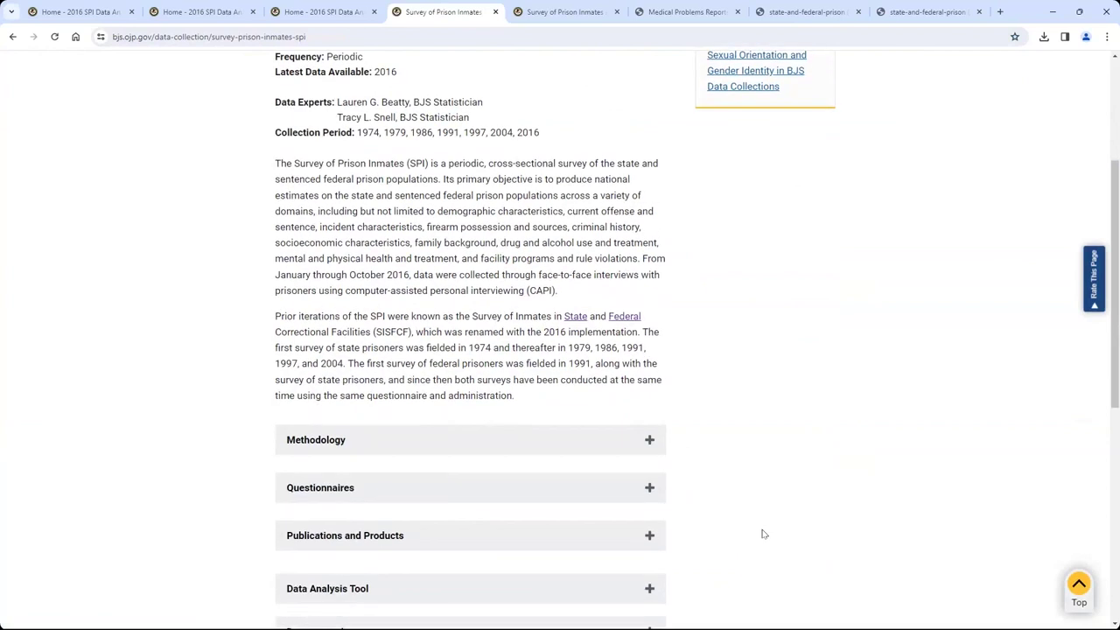
pyautogui.scroll(-1, 763, 534)
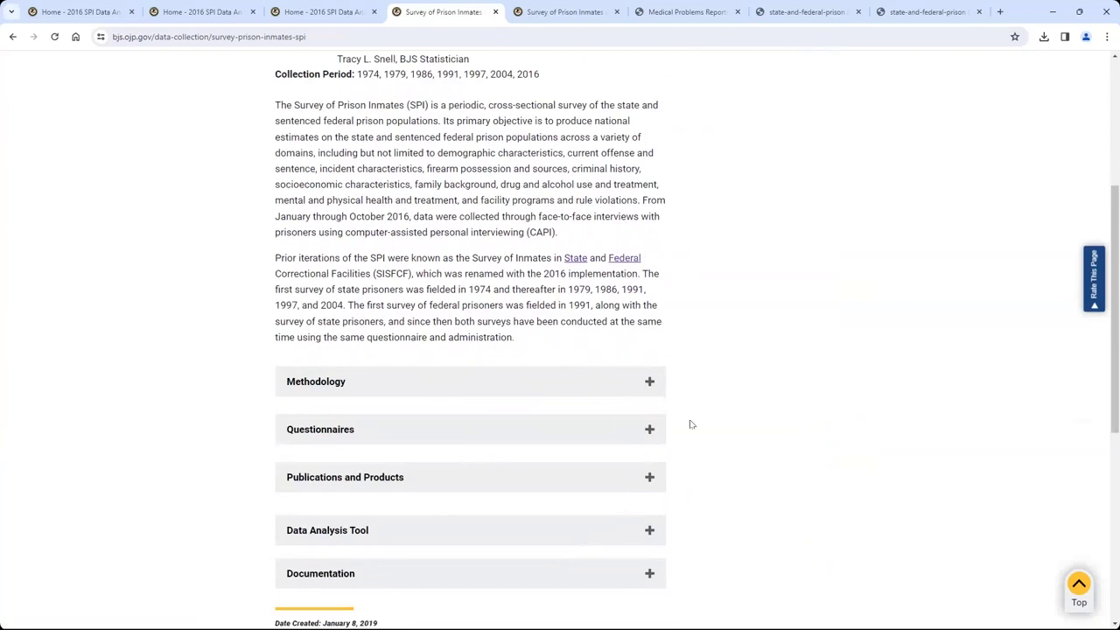
pyautogui.click(655, 383)
pyautogui.scroll(-7, 780, 432)
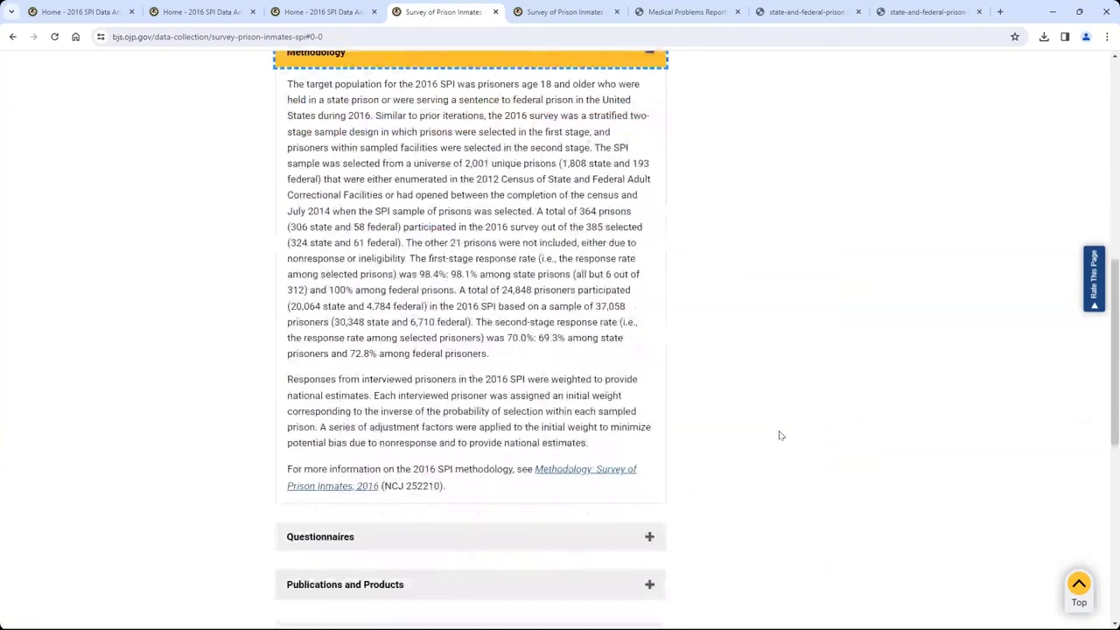
pyautogui.click(650, 402)
pyautogui.scroll(-3, 783, 450)
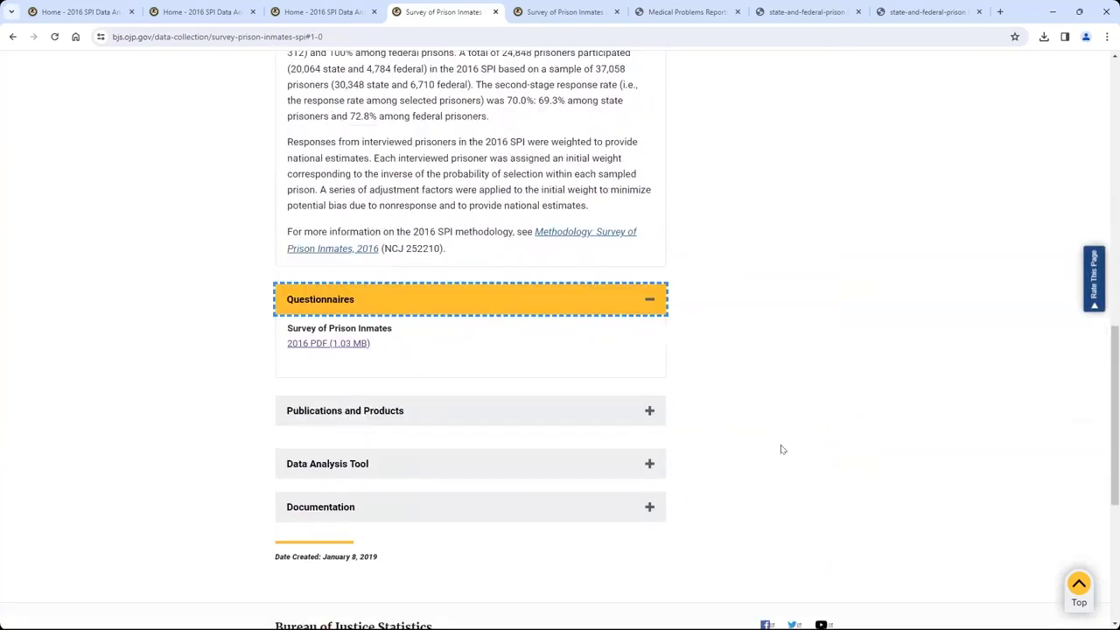
pyautogui.click(652, 336)
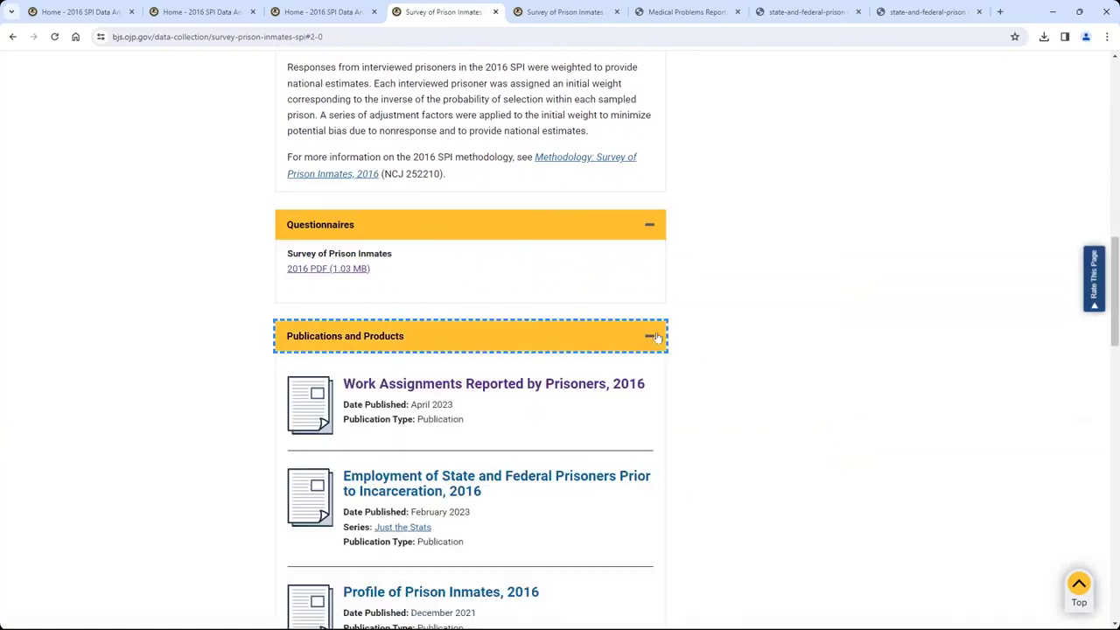
pyautogui.scroll(-1, 692, 358)
pyautogui.scroll(2, 417, 93)
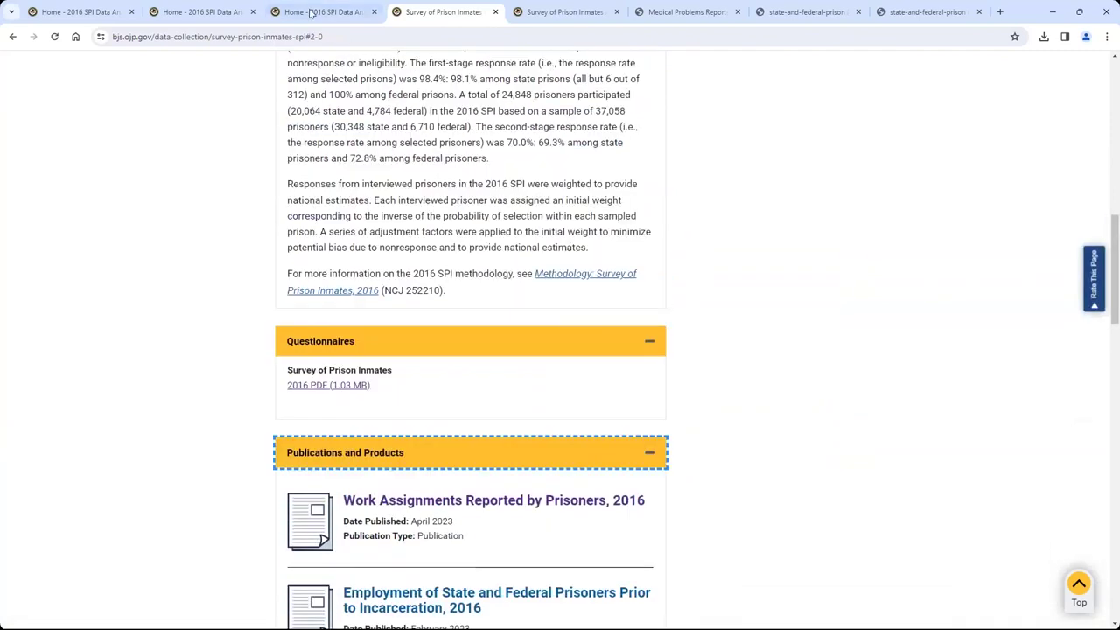
# From the SPI DAT home page, reopen Supporting Documents and continue to the external National Archive of Criminal Justice Data 2016 SPI page
pyautogui.click(350, 13)
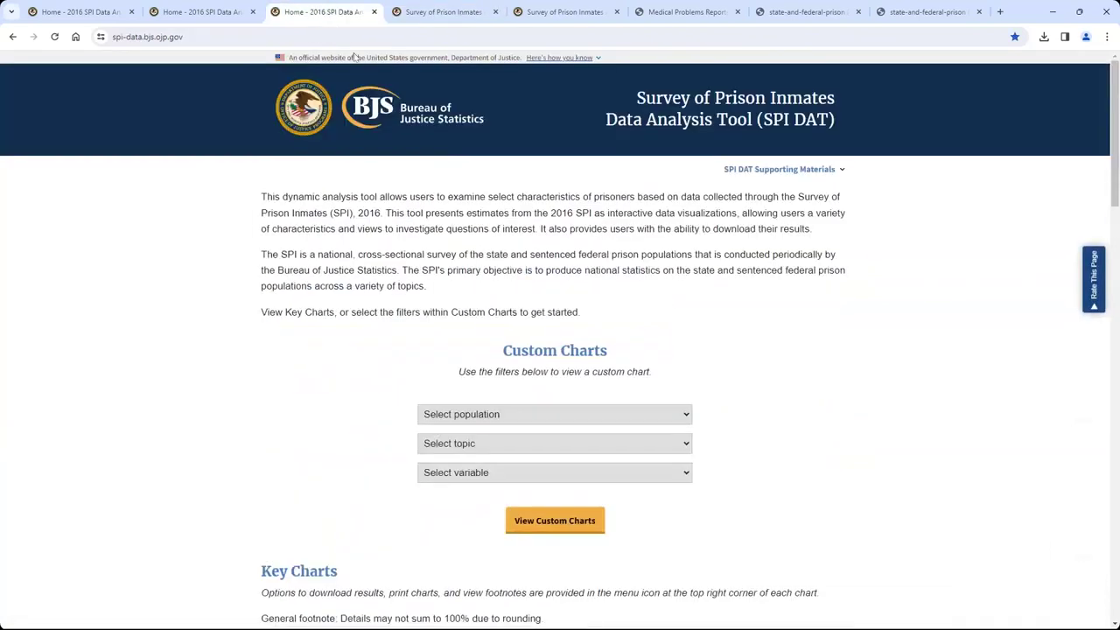
pyautogui.click(822, 174)
pyautogui.click(766, 234)
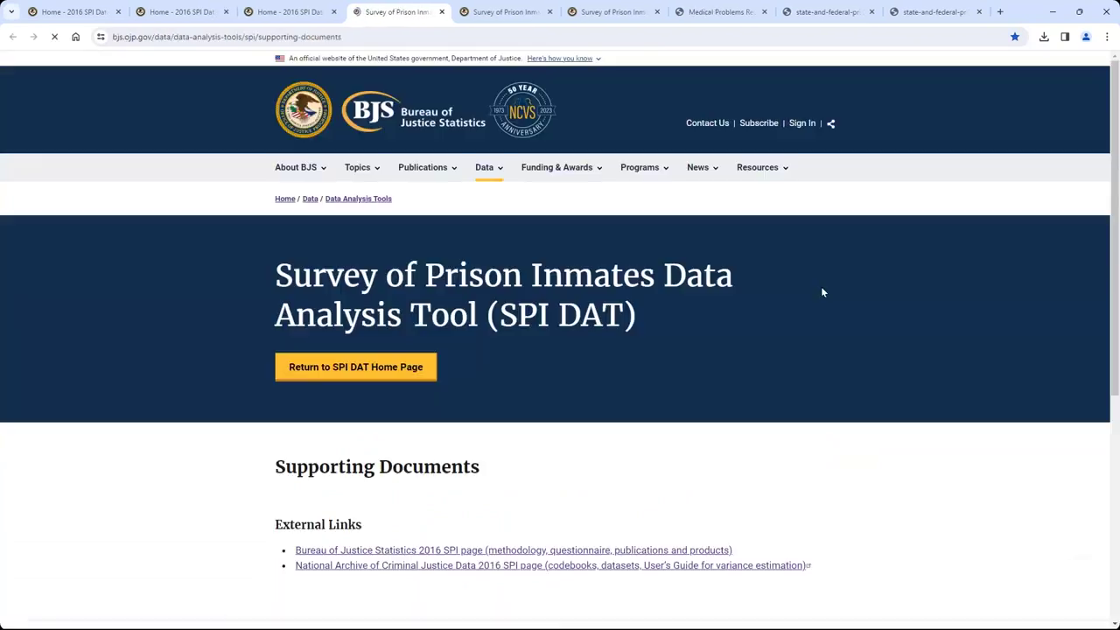
pyautogui.scroll(-1, 820, 290)
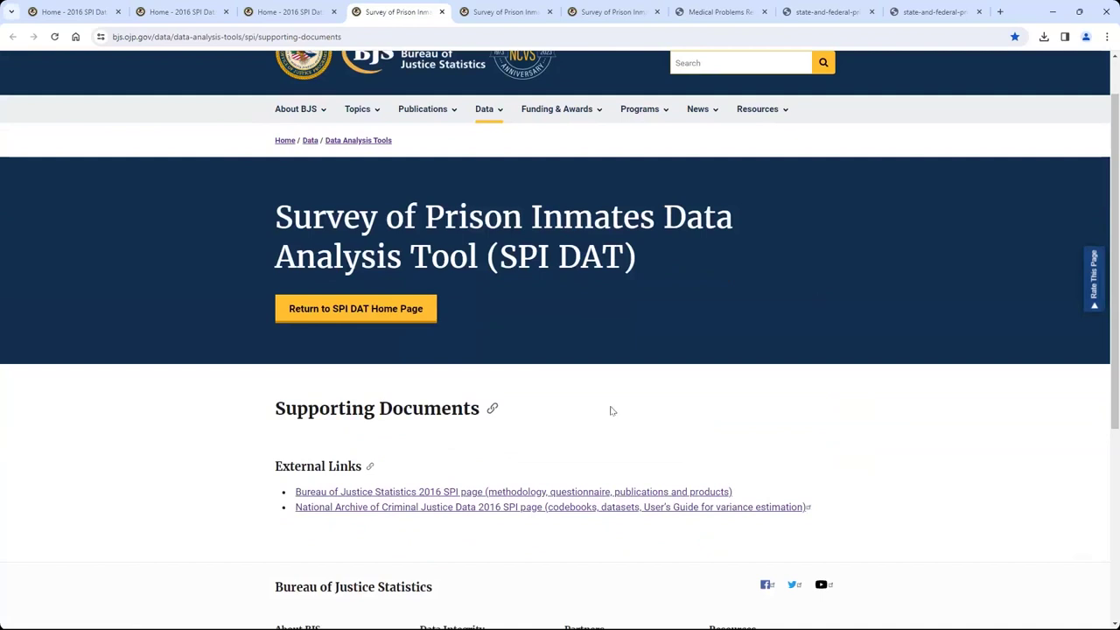
pyautogui.click(618, 509)
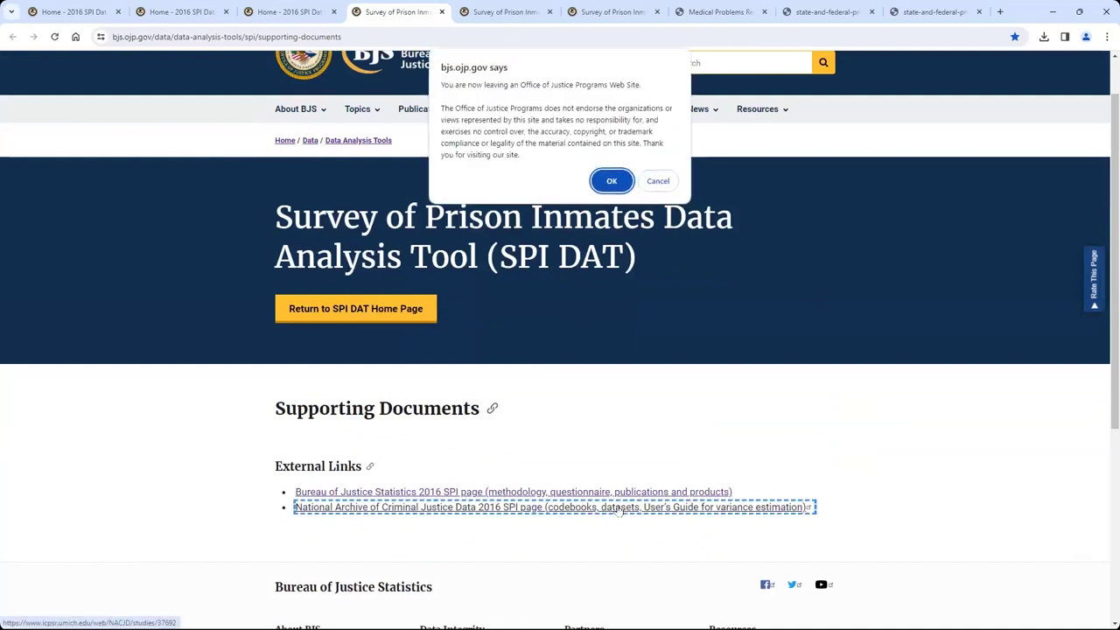
pyautogui.click(612, 181)
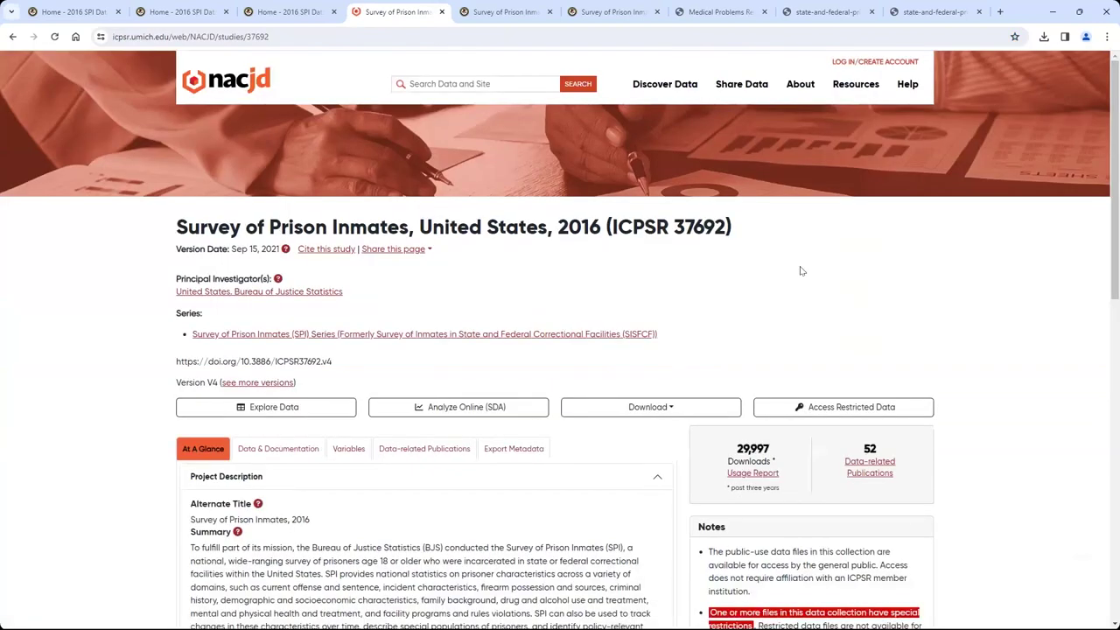
# View the study's Data & Documentation files and available download formats, then return to the SPI DAT home page
pyautogui.scroll(-1, 801, 271)
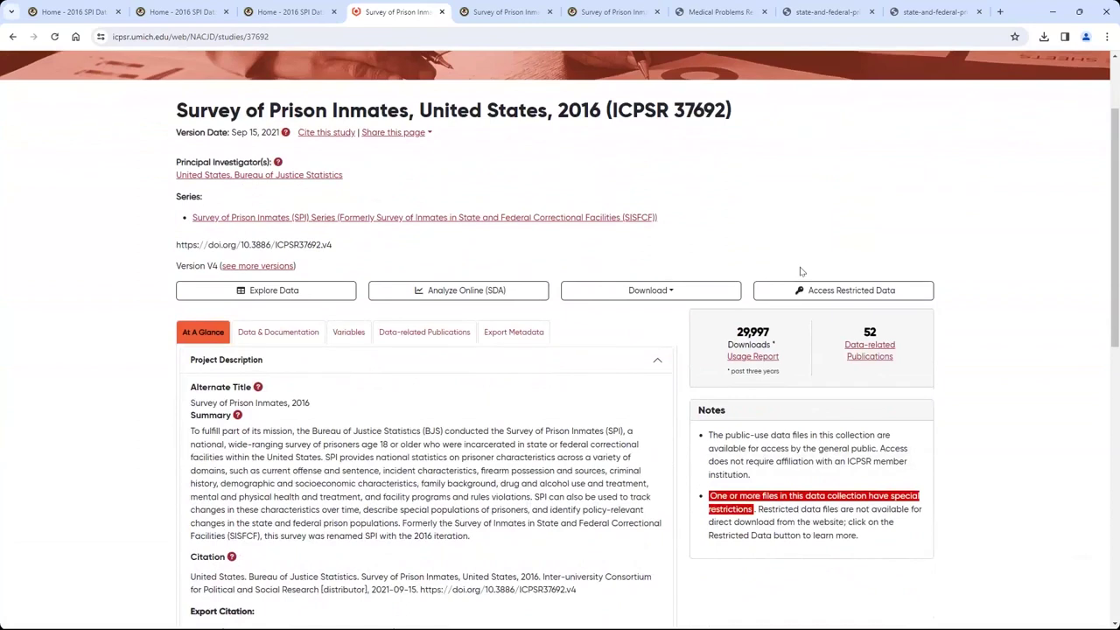
pyautogui.scroll(-1, 801, 272)
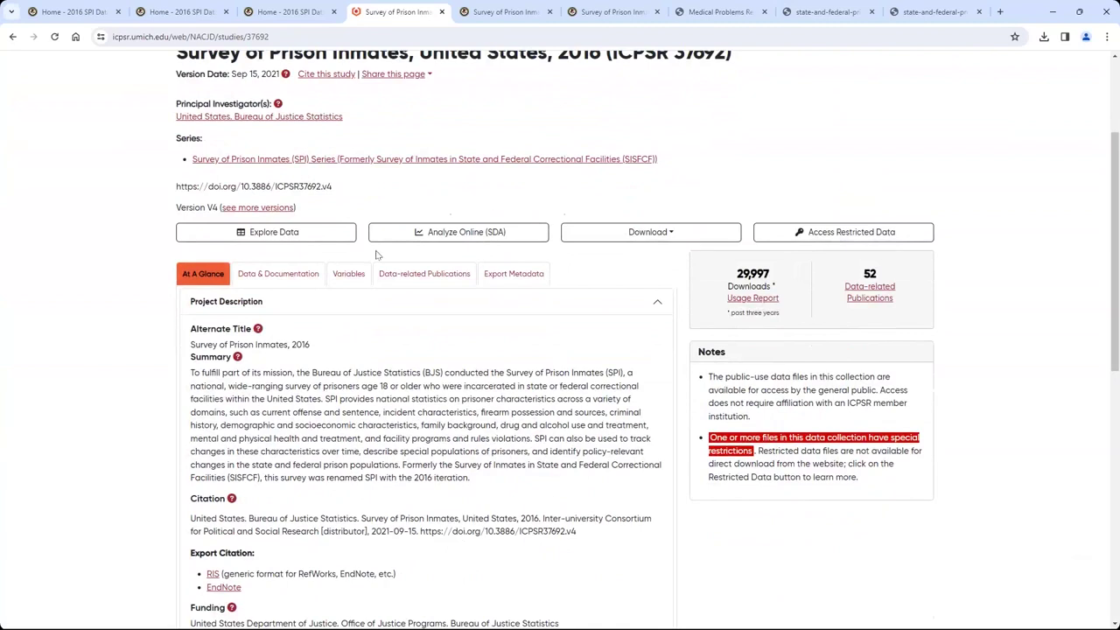
pyautogui.click(291, 281)
pyautogui.click(670, 413)
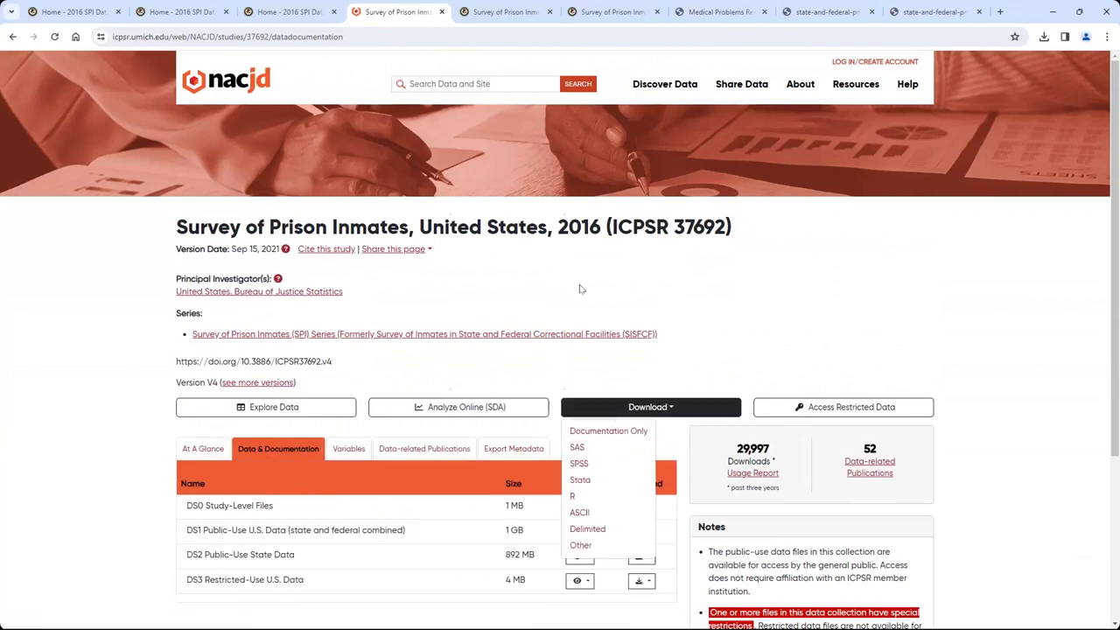
pyautogui.click(319, 16)
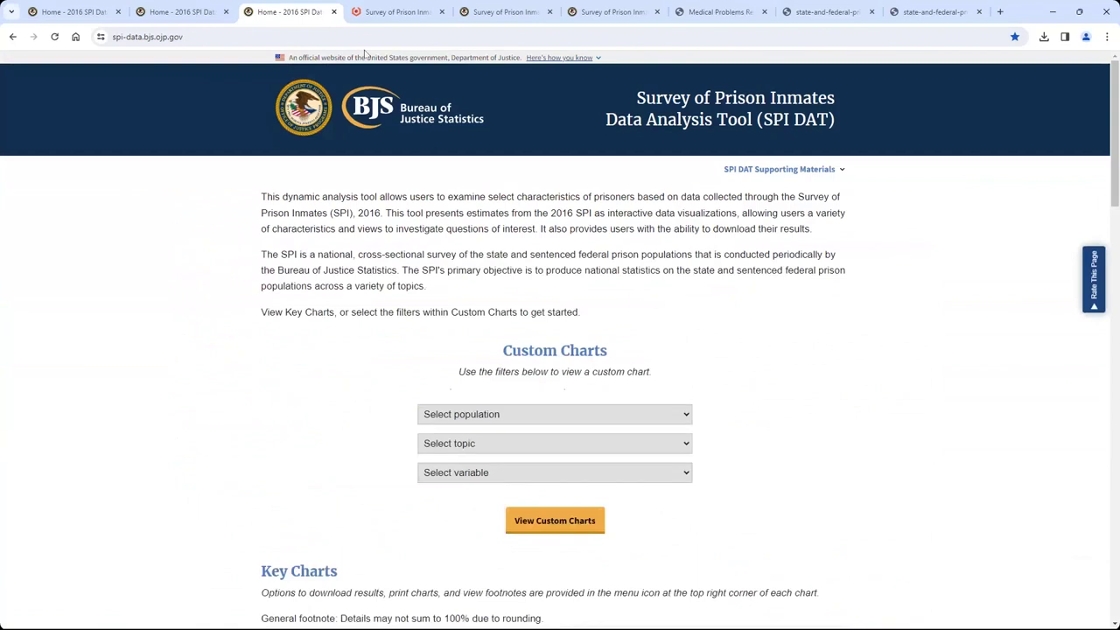